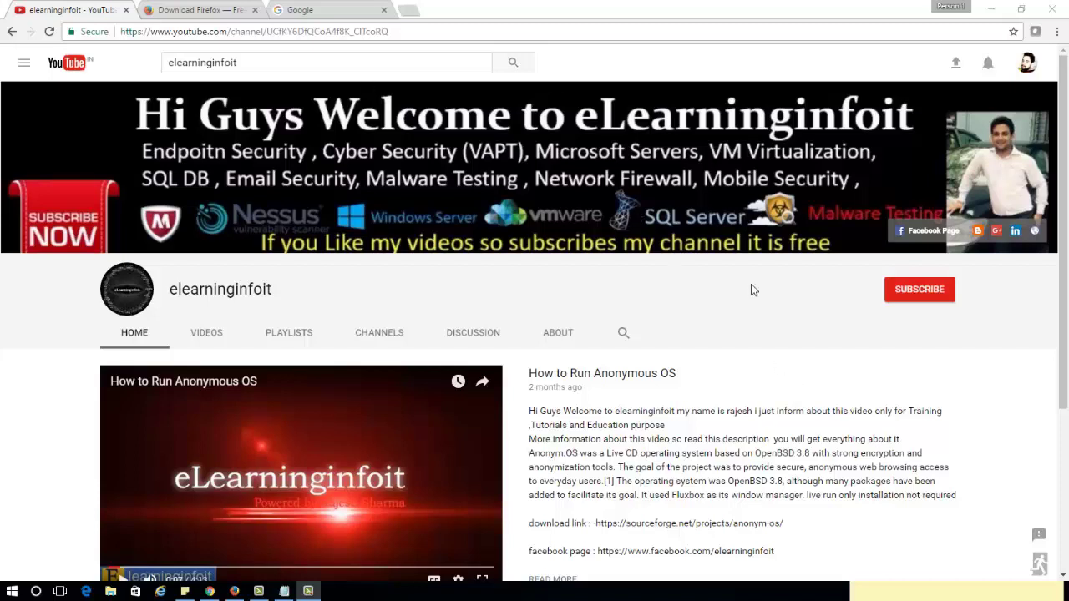
# Step: Subscribe to the eLearninginfoit YouTube channel and set the bell to all notifications
pyautogui.doubleClick(270, 66)
pyautogui.click(887, 334)
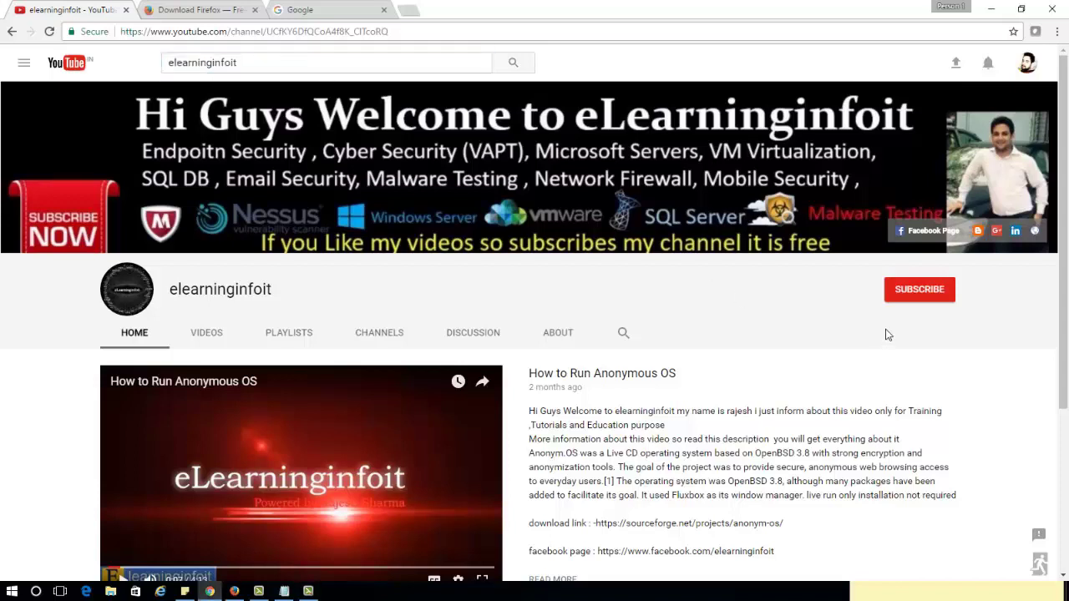
pyautogui.click(918, 292)
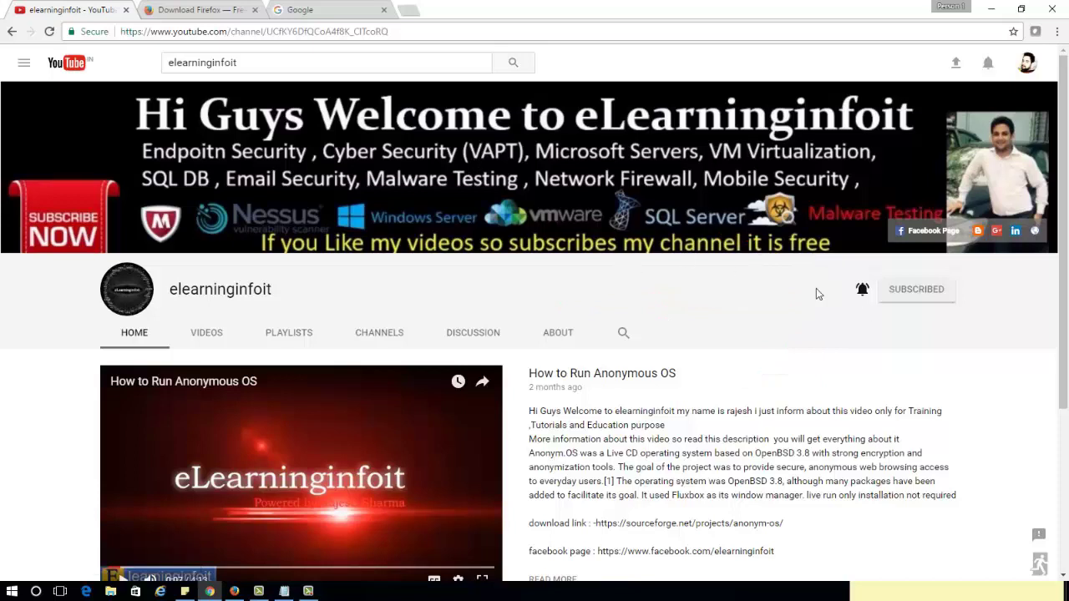
pyautogui.click(861, 292)
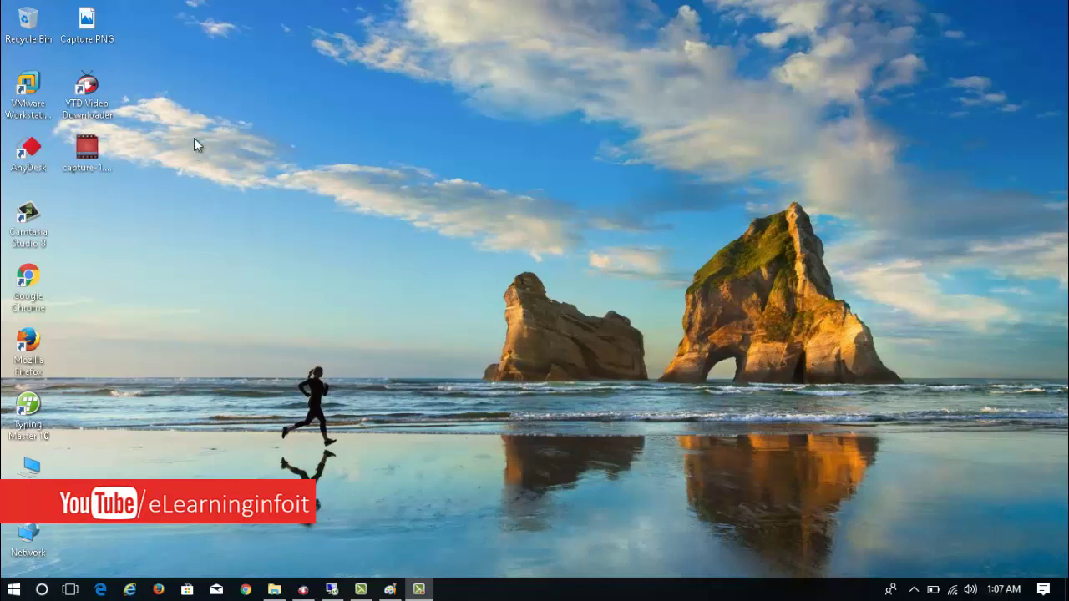
# Step: Refresh the desktop and bring up the VMware Workstation home page in the remote session
pyautogui.rightClick(382, 299)
pyautogui.click(419, 347)
pyautogui.click(331, 588)
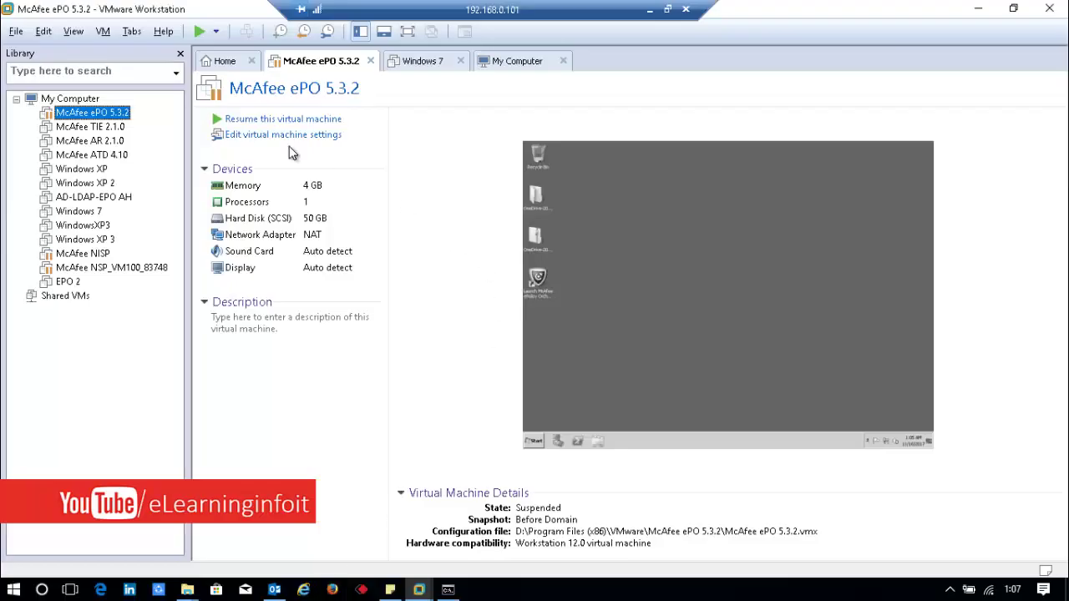
pyautogui.click(216, 63)
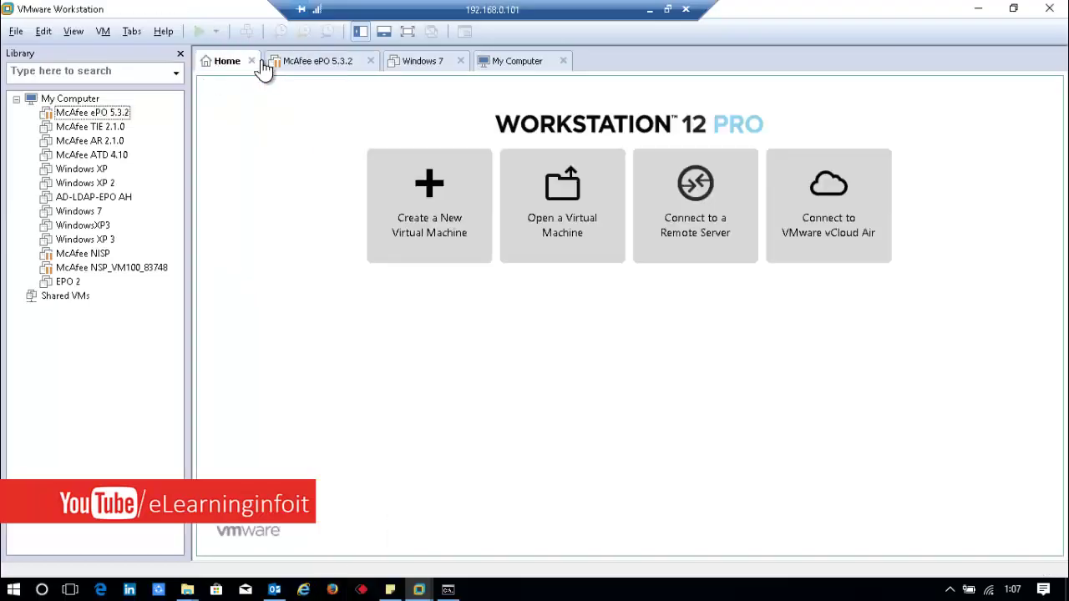
# Step: Start a Custom new VM, installing the OS later, guest Other Linux 3.x kernel 64-bit
pyautogui.click(441, 214)
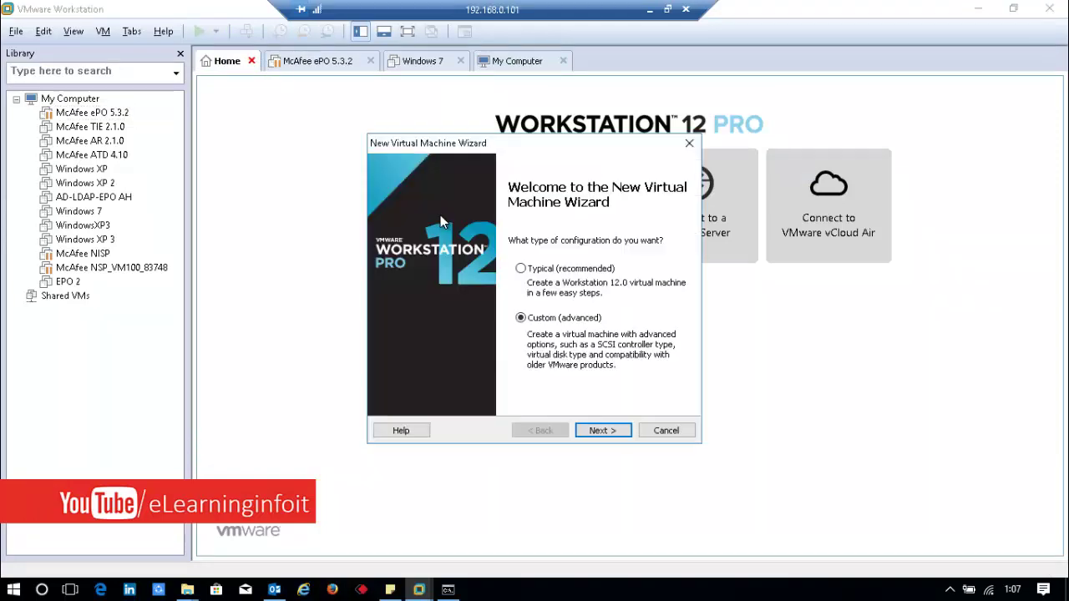
pyautogui.click(597, 430)
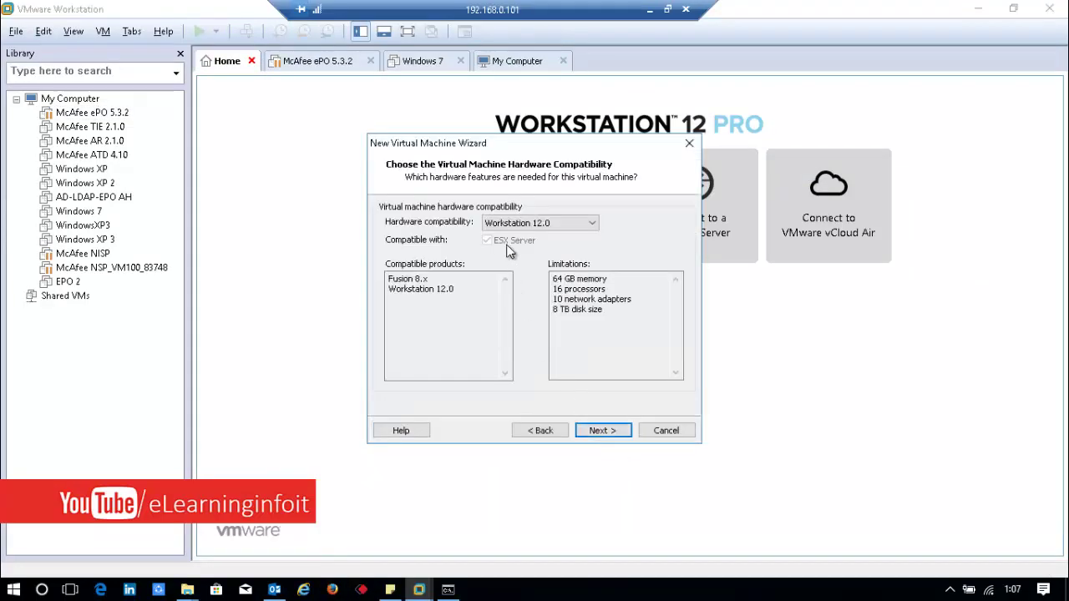
pyautogui.click(598, 432)
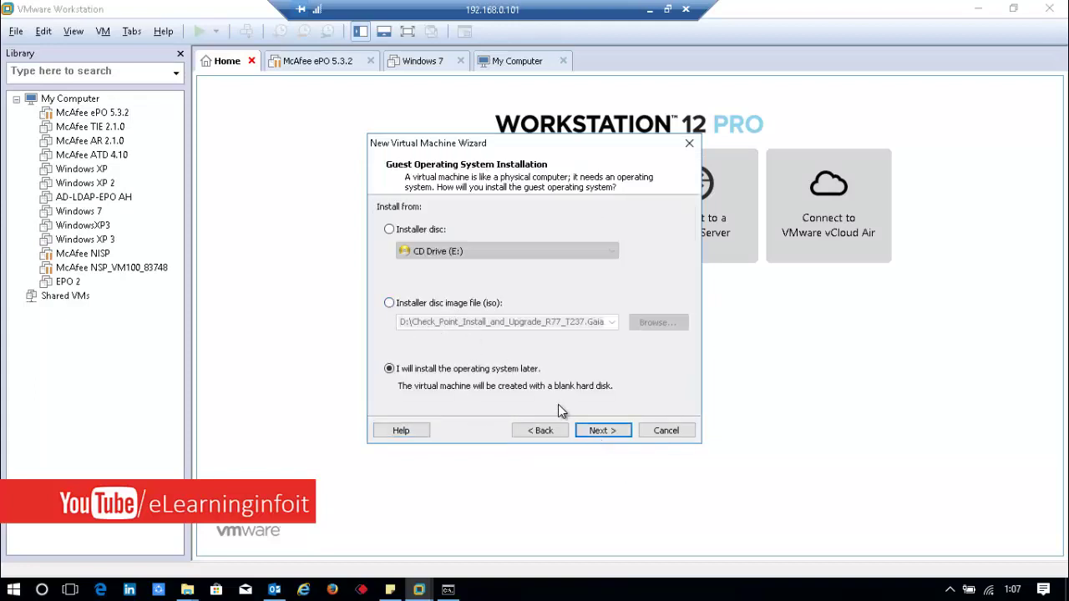
pyautogui.click(596, 432)
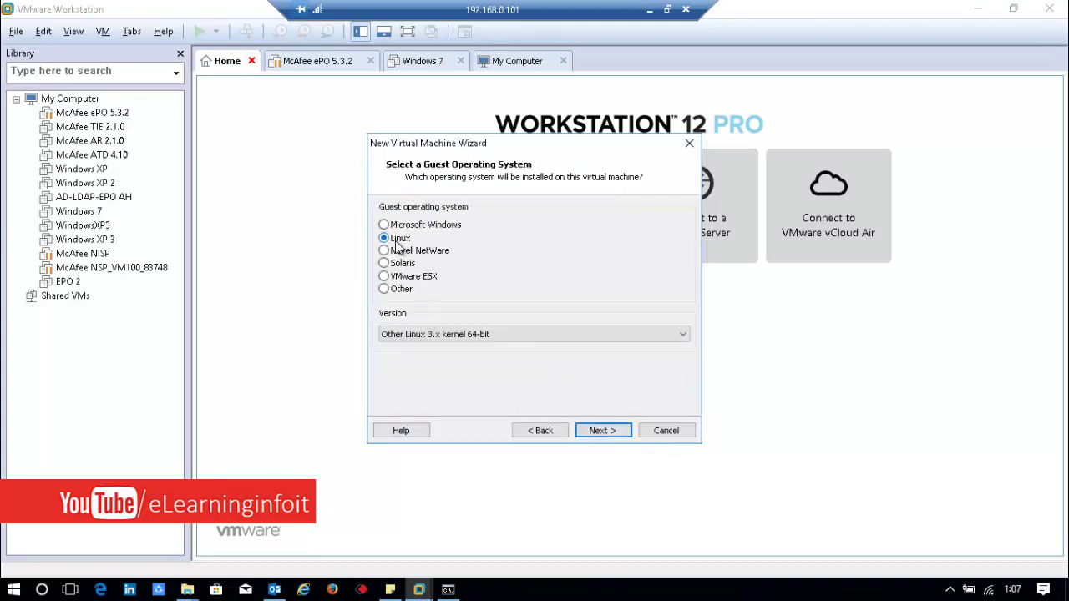
pyautogui.click(464, 334)
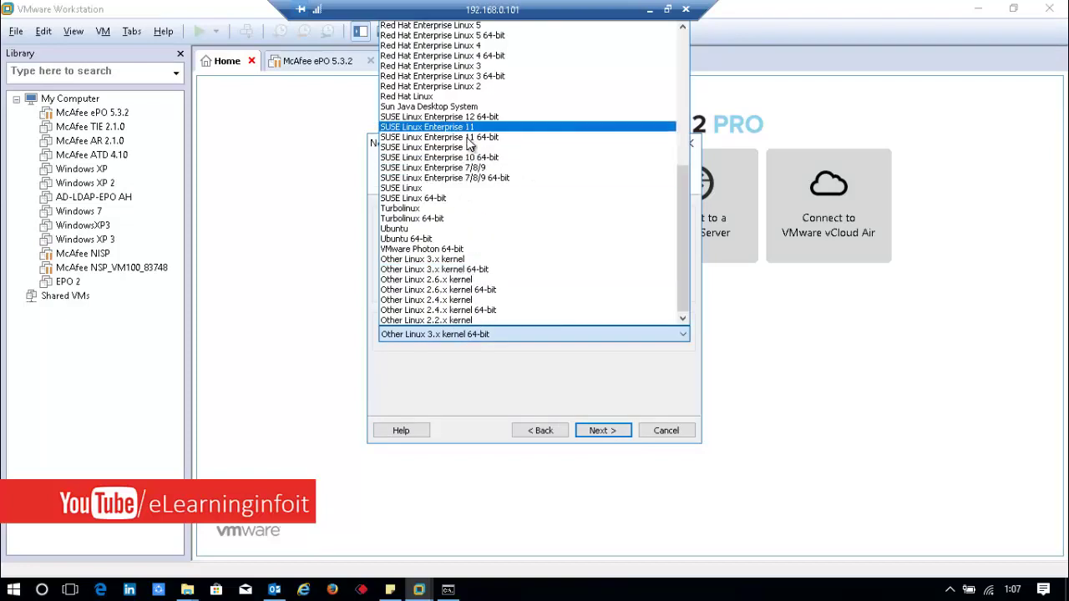
pyautogui.click(457, 270)
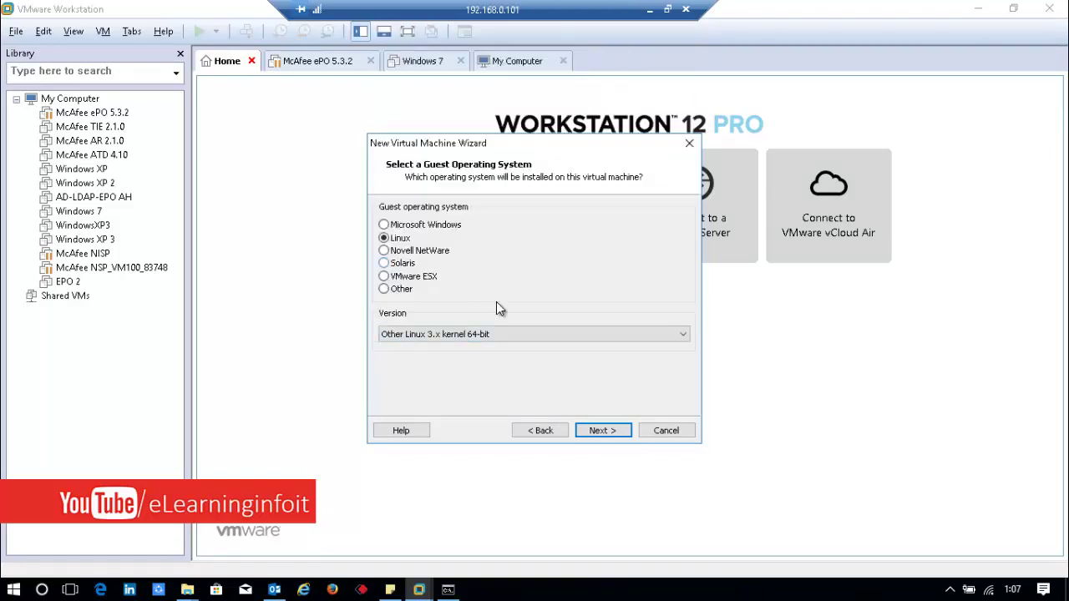
# Step: Name the virtual machine 'Check Points R77.30', correcting the typos
pyautogui.click(603, 431)
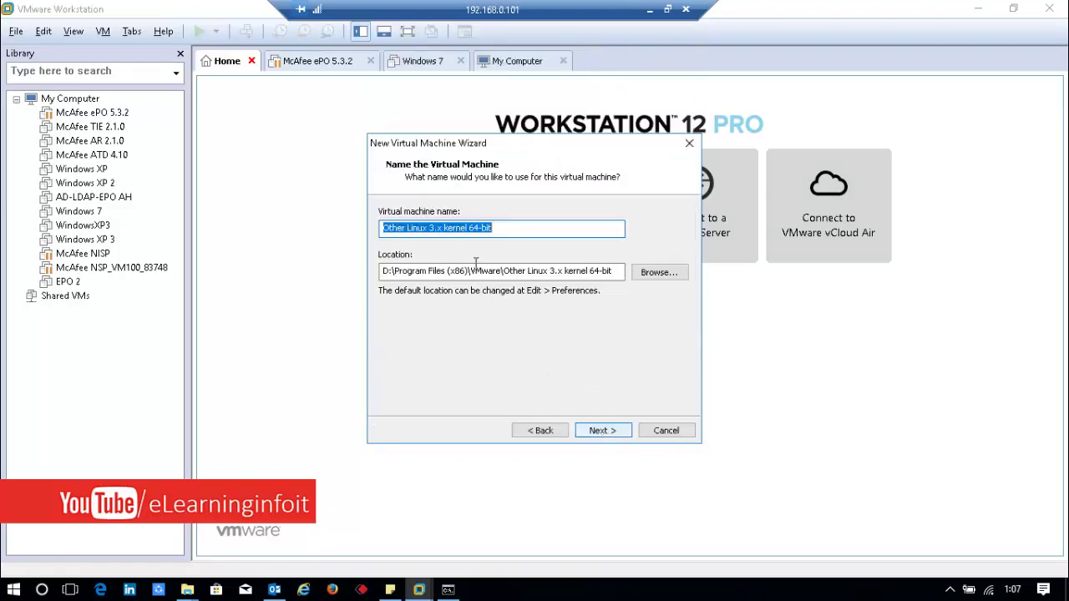
pyautogui.press('BackSpace')
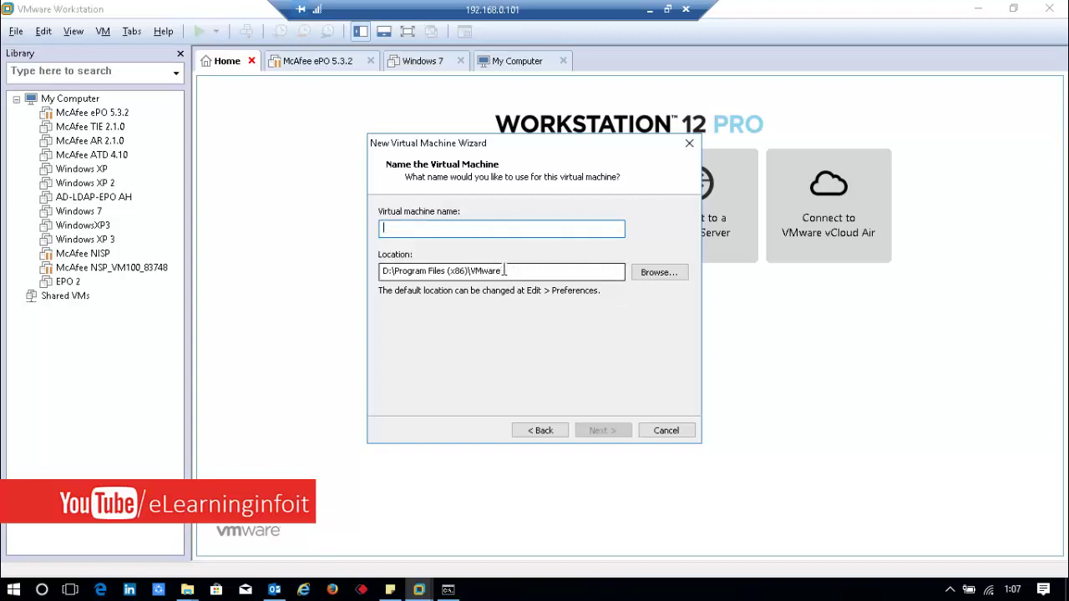
pyautogui.write('Check')
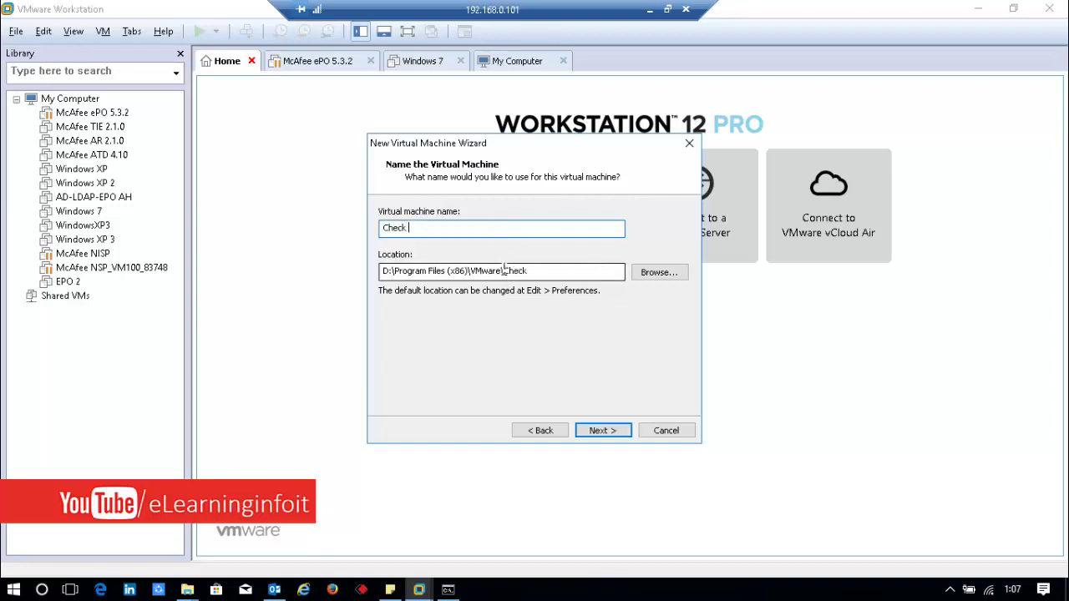
pyautogui.write(' Points R77')
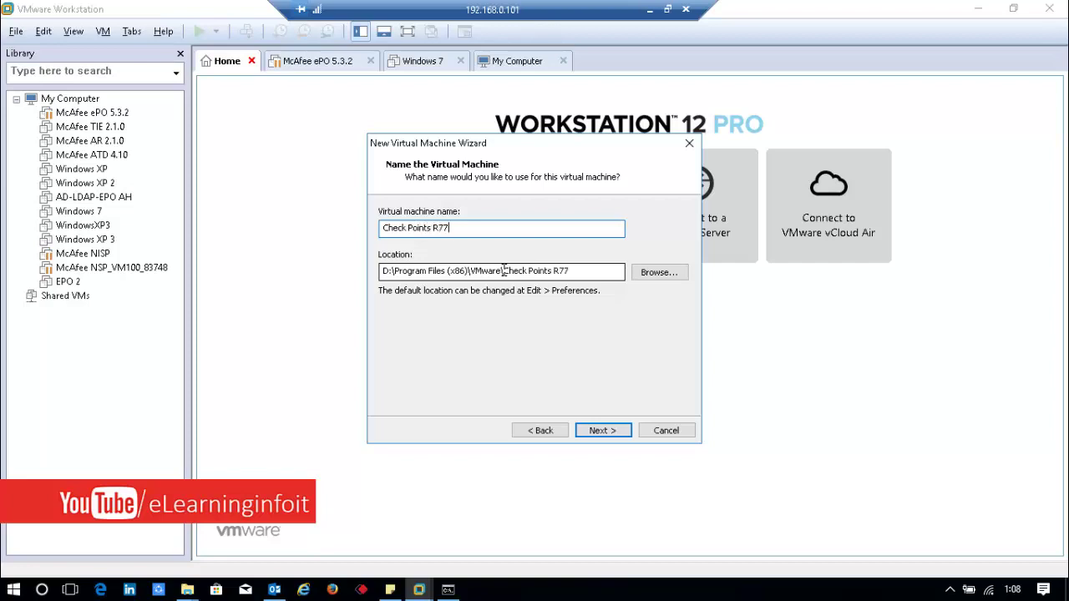
pyautogui.write('.30')
# Step: Inspect the storage location path D:\Program Files (x86)\VMware\Check Points R77.30
pyautogui.moveTo(384, 271); pyautogui.dragTo(592, 269)
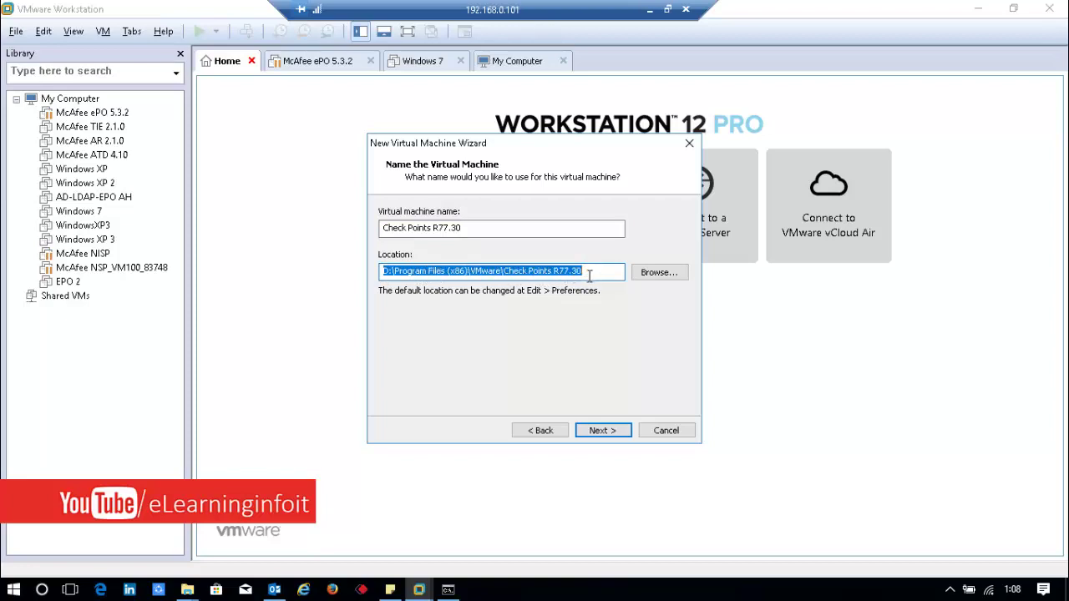
pyautogui.press('End')
pyautogui.moveTo(387, 271); pyautogui.dragTo(382, 270)
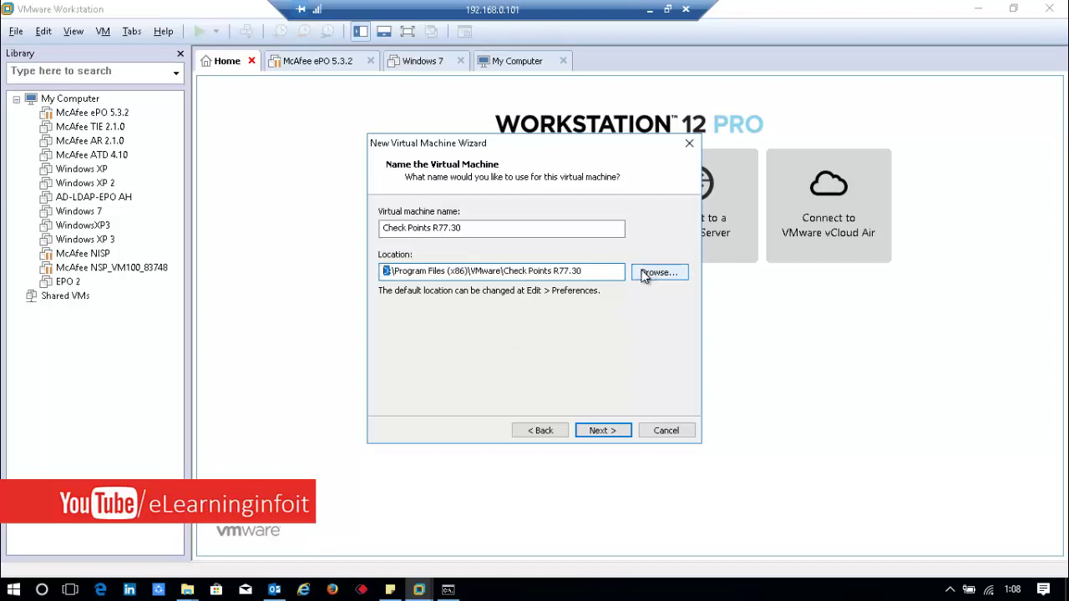
# Step: Accept the name and location, keep one processor, and give the machine 1908 MB memory
pyautogui.click(587, 276)
pyautogui.click(600, 431)
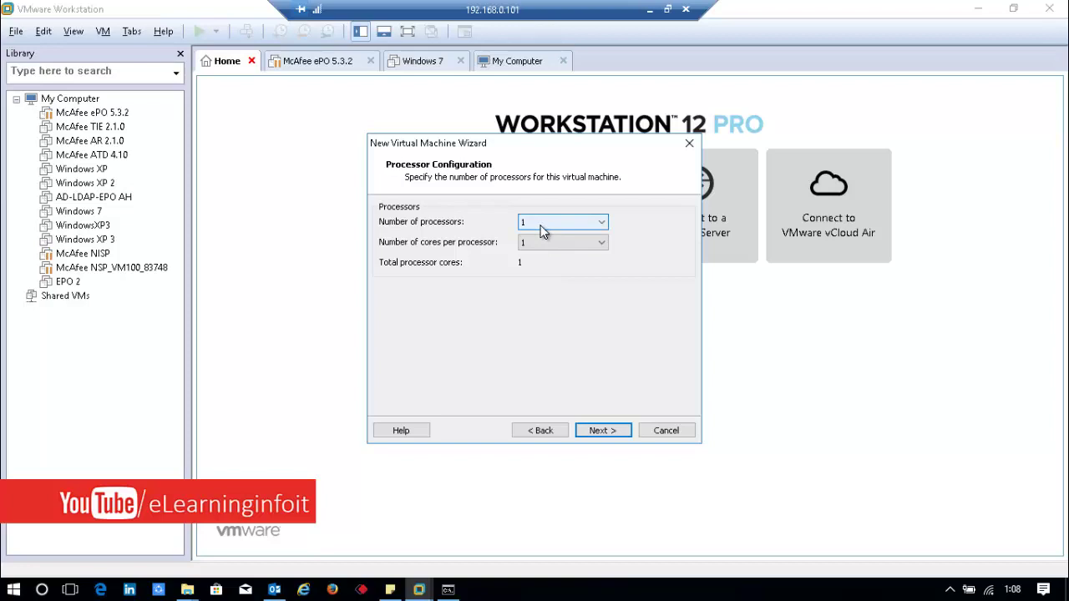
pyautogui.click(601, 430)
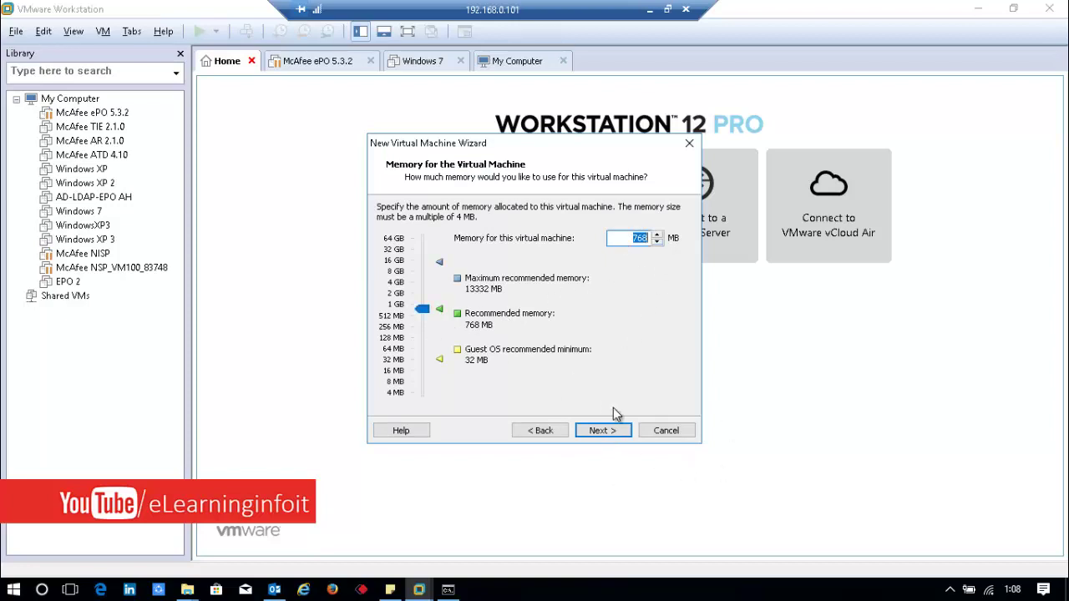
pyautogui.click(423, 310)
pyautogui.moveTo(422, 310); pyautogui.dragTo(518, 325)
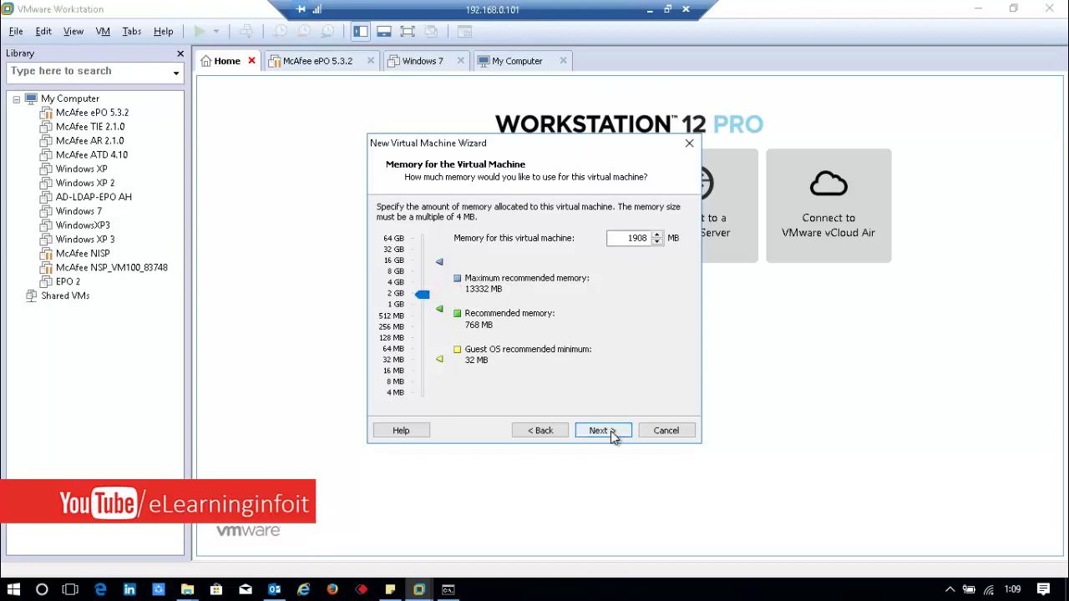
pyautogui.click(604, 431)
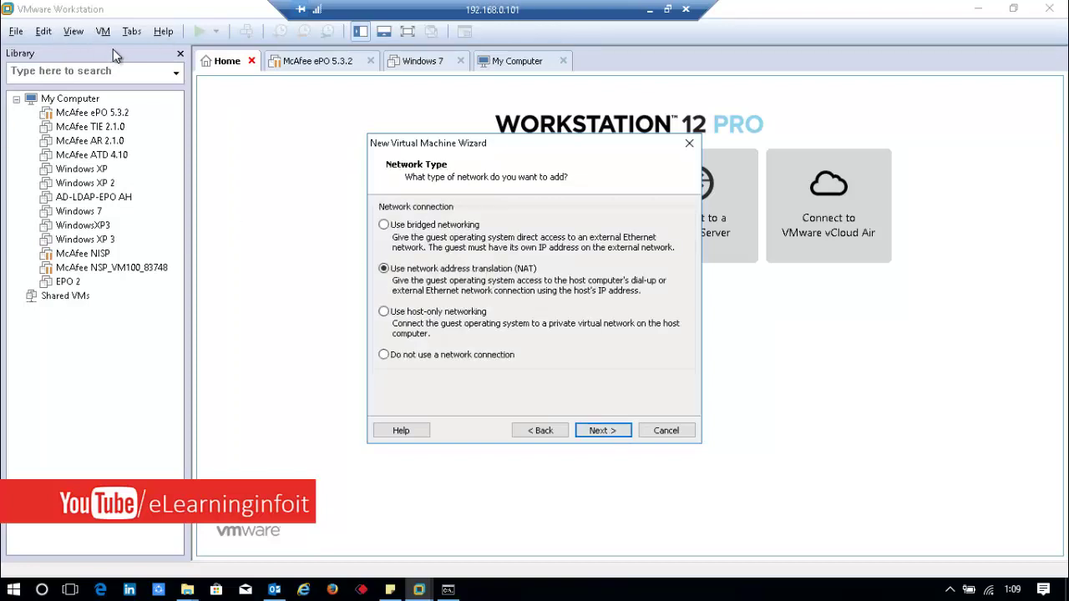
# Step: Keep NAT networking, the LSI Logic controller and recommended disk type, and create a new disk
pyautogui.click(598, 430)
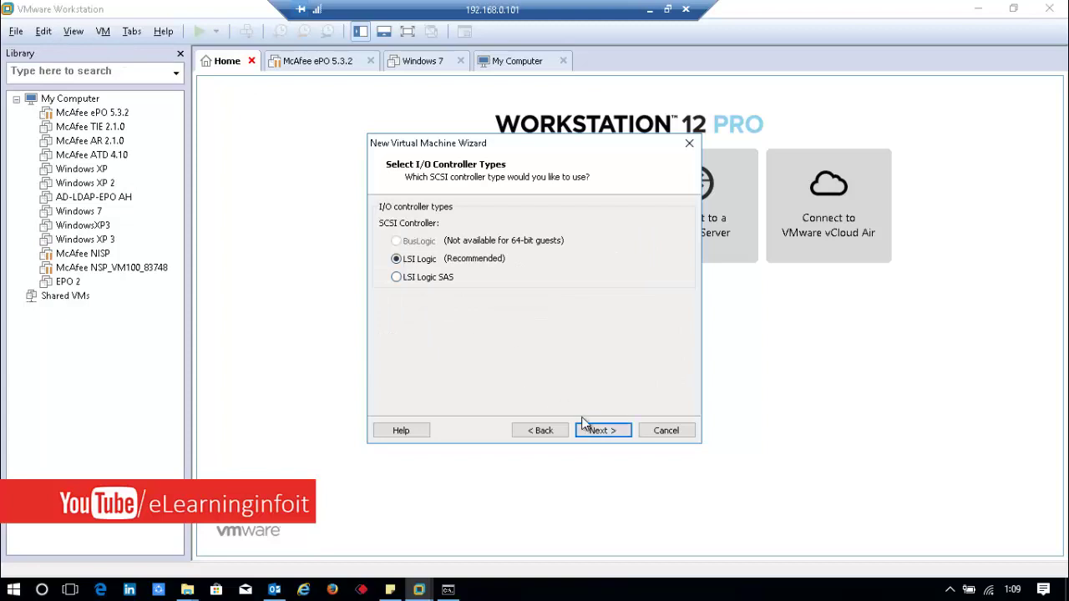
pyautogui.click(595, 432)
pyautogui.click(596, 432)
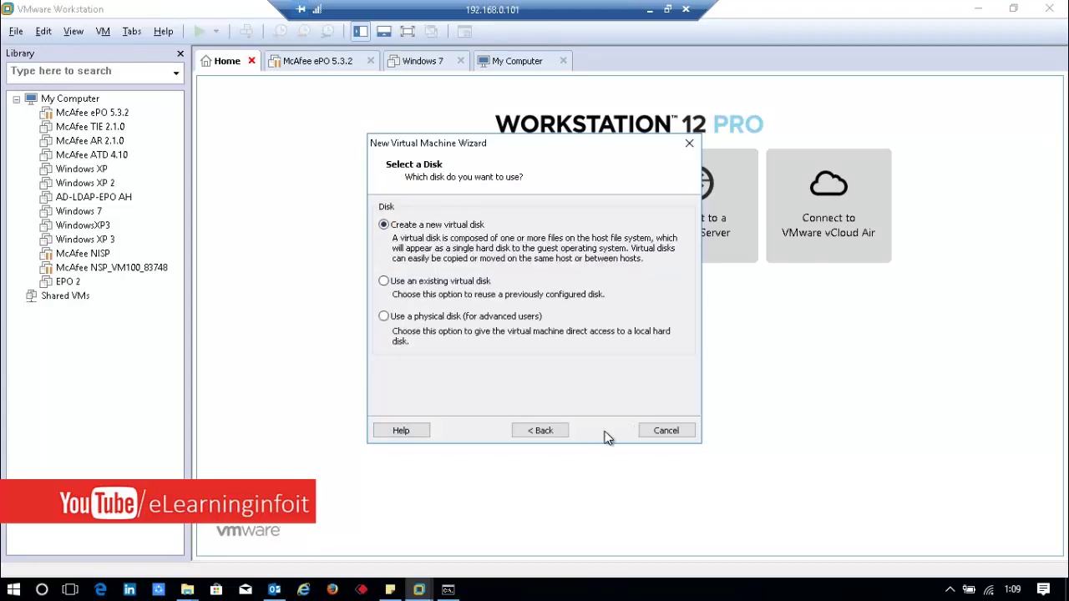
pyautogui.click(605, 433)
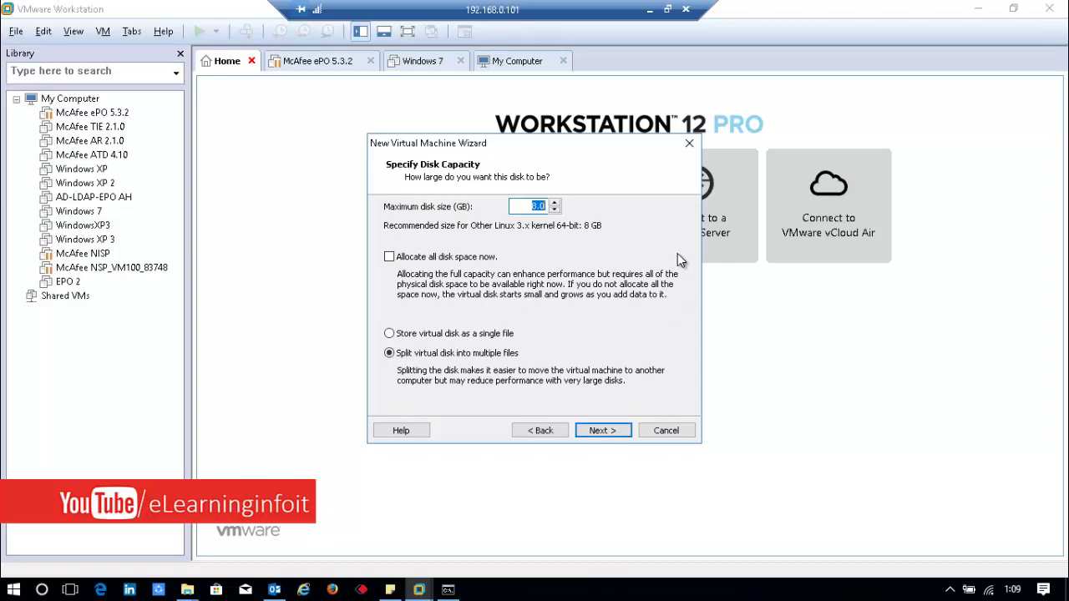
# Step: Set the disk size to 20 GB and store the disk file in the Check point folder
pyautogui.write('20')
pyautogui.click(603, 431)
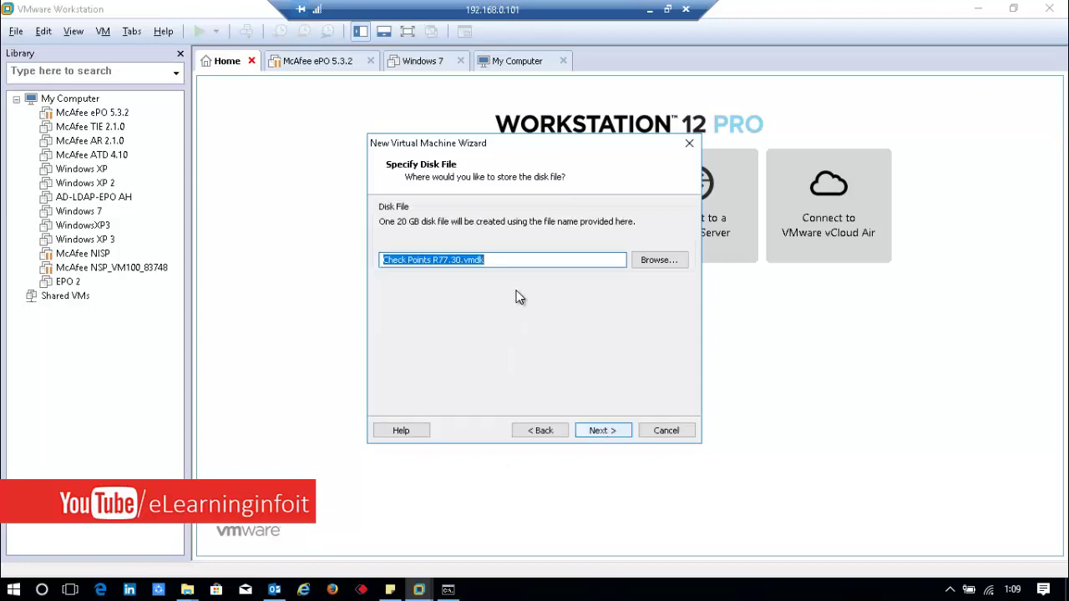
pyautogui.click(655, 260)
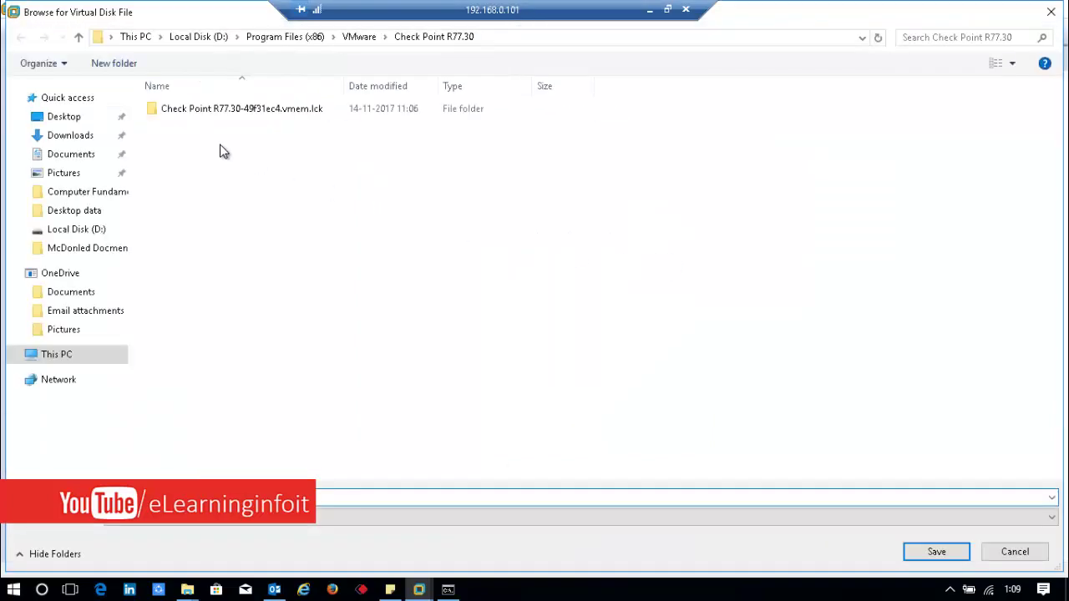
pyautogui.doubleClick(209, 108)
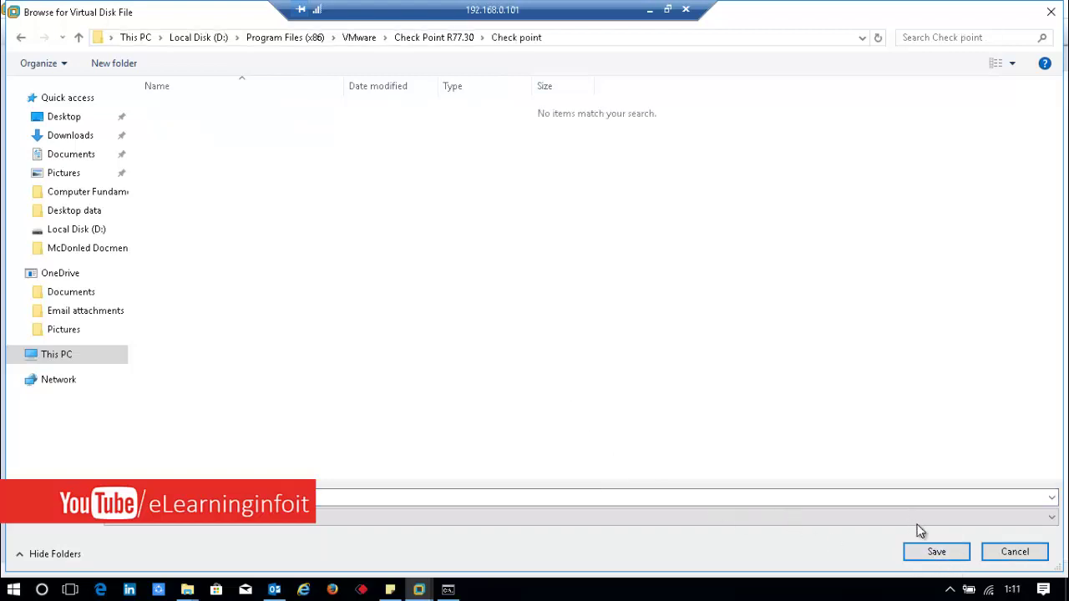
pyautogui.click(936, 553)
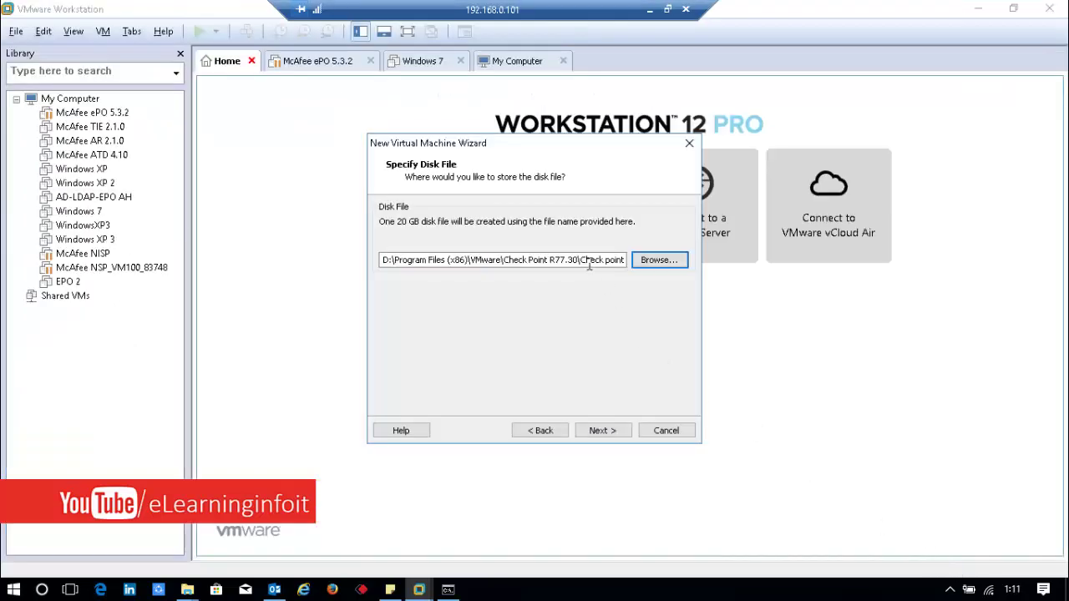
# Step: Finish creating Check Points R77.30 and select it in the library
pyautogui.click(597, 432)
pyautogui.click(601, 431)
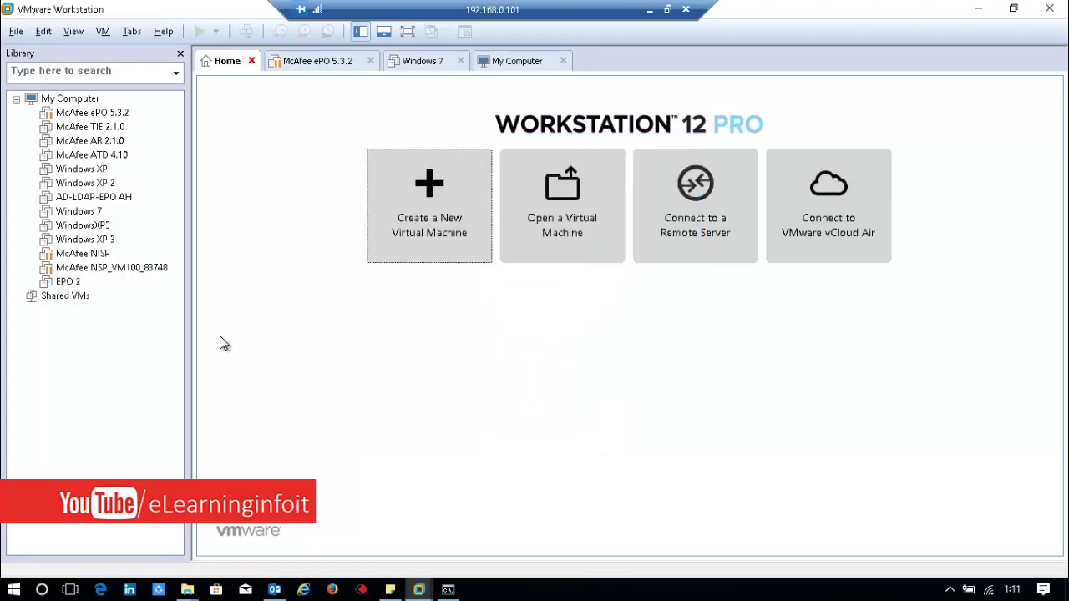
pyautogui.click(77, 297)
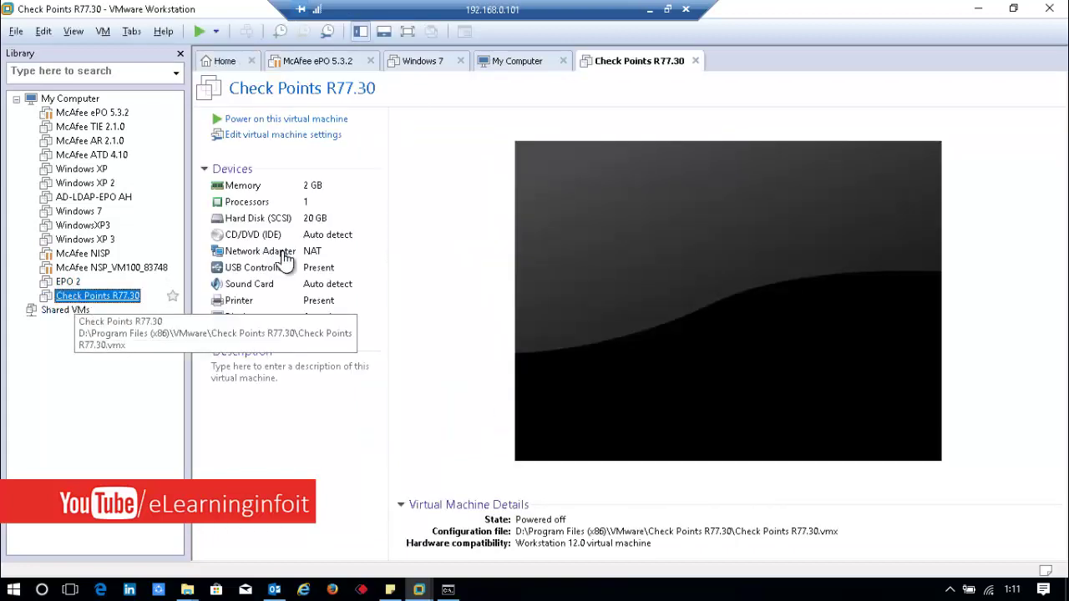
# Step: Remove the Printer and Sound Card from the VM's hardware, then select the CD/DVD (IDE) drive
pyautogui.doubleClick(242, 300)
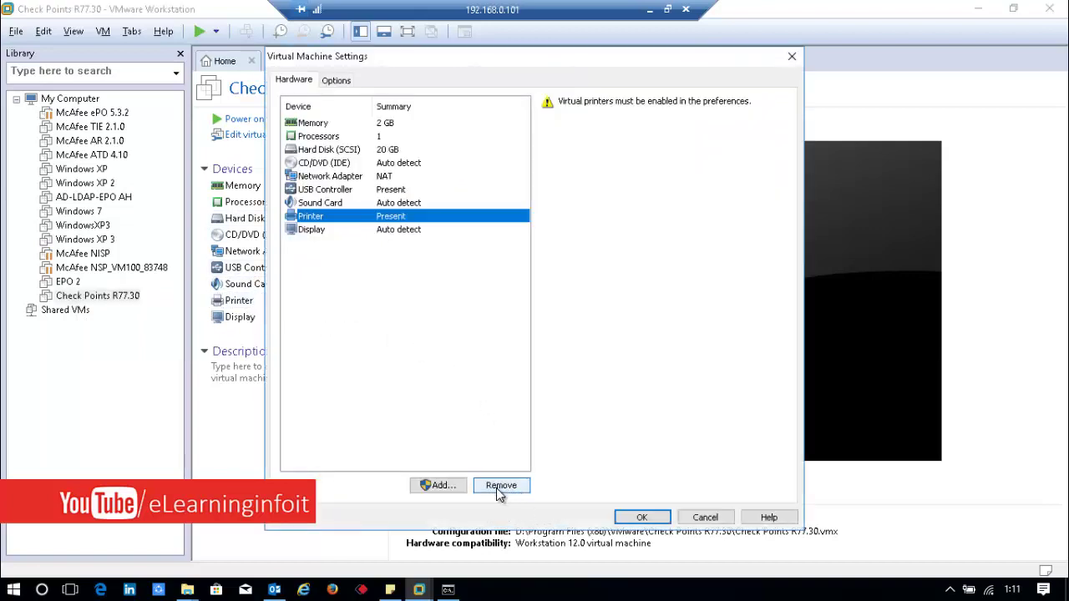
pyautogui.click(502, 488)
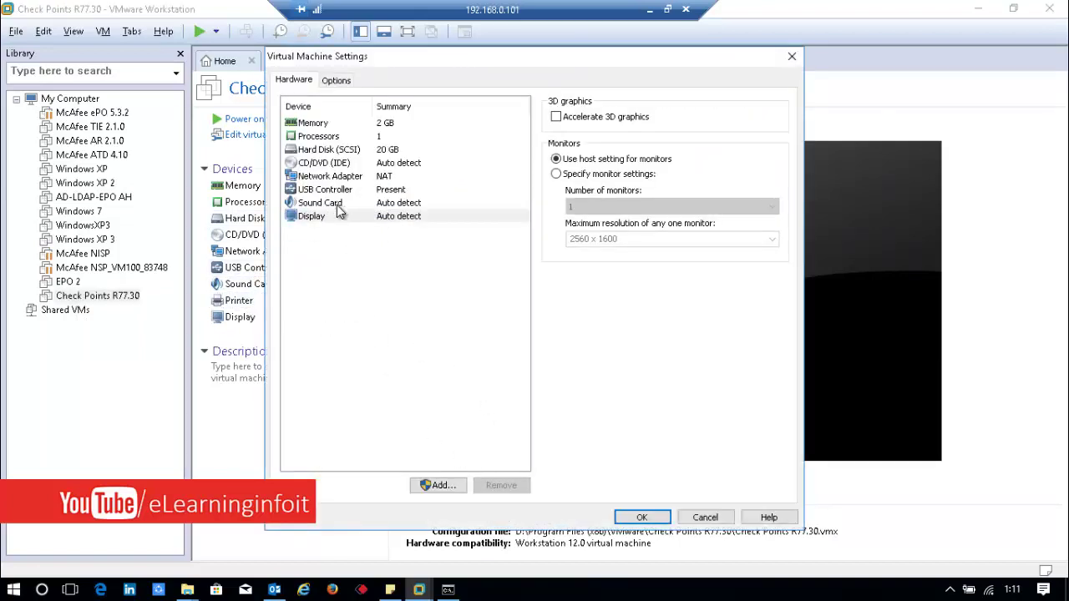
pyautogui.click(336, 204)
pyautogui.click(500, 486)
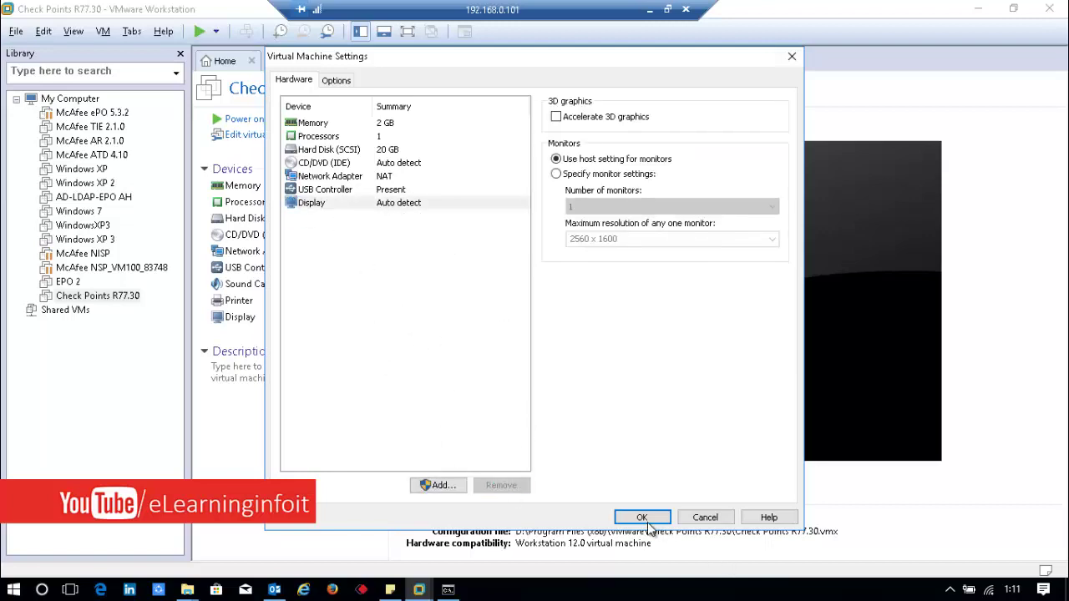
pyautogui.click(348, 163)
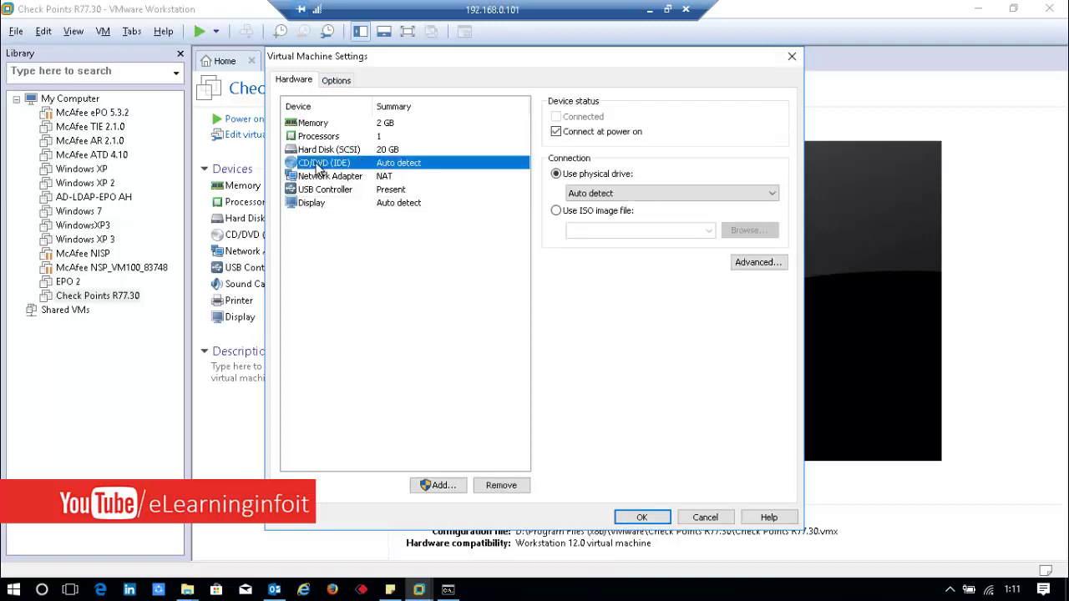
# Step: Set the CD/DVD drive to the ISO image D:\Check_Point_Install_and_Upgrade_R77_T237.Gaia.iso
pyautogui.click(555, 212)
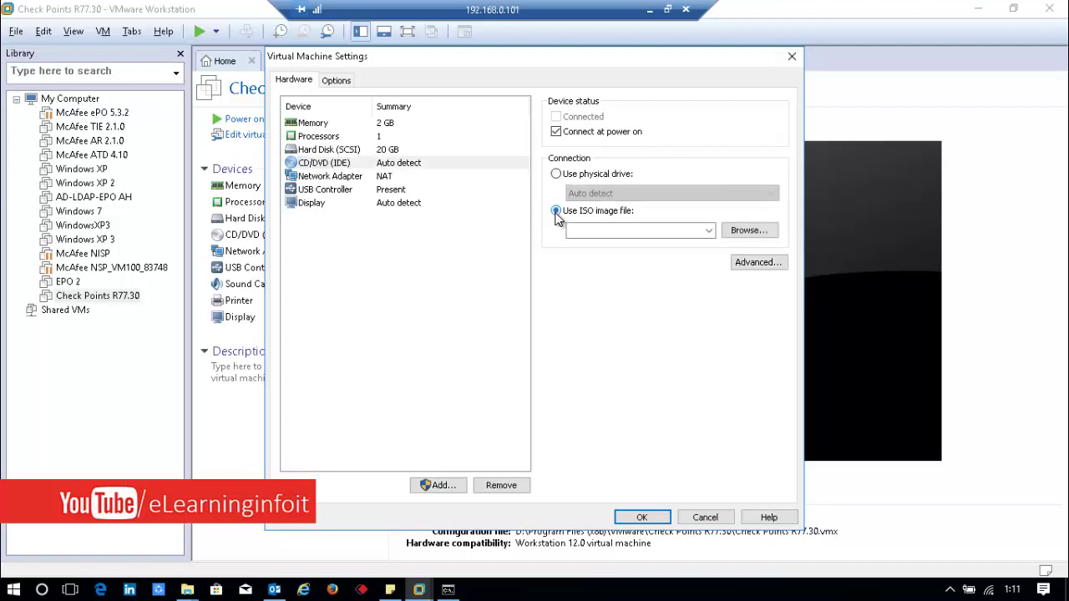
pyautogui.click(663, 232)
pyautogui.click(708, 231)
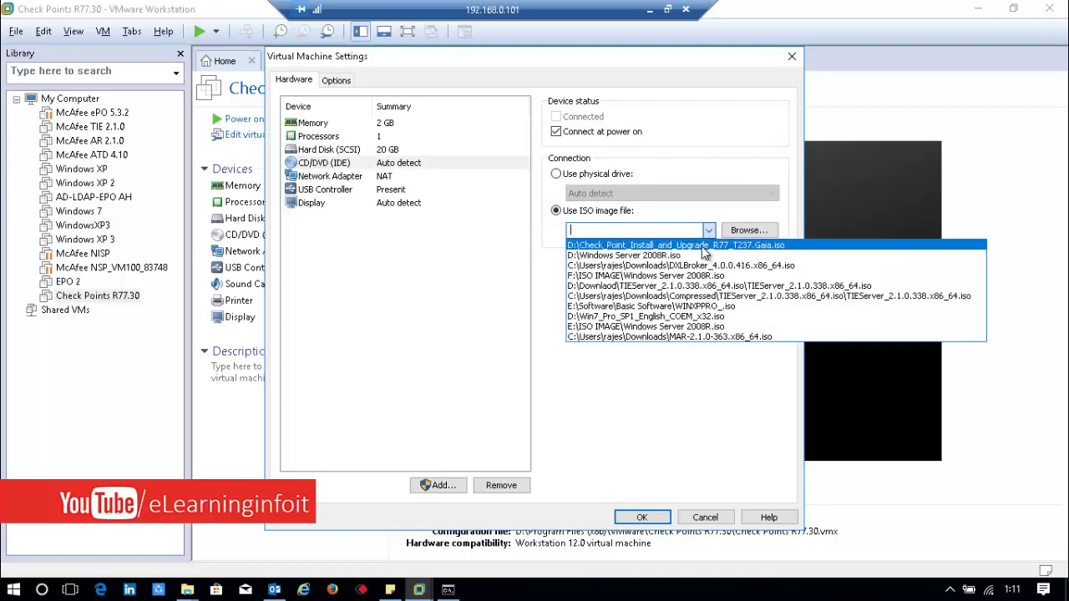
pyautogui.click(747, 230)
pyautogui.click(748, 230)
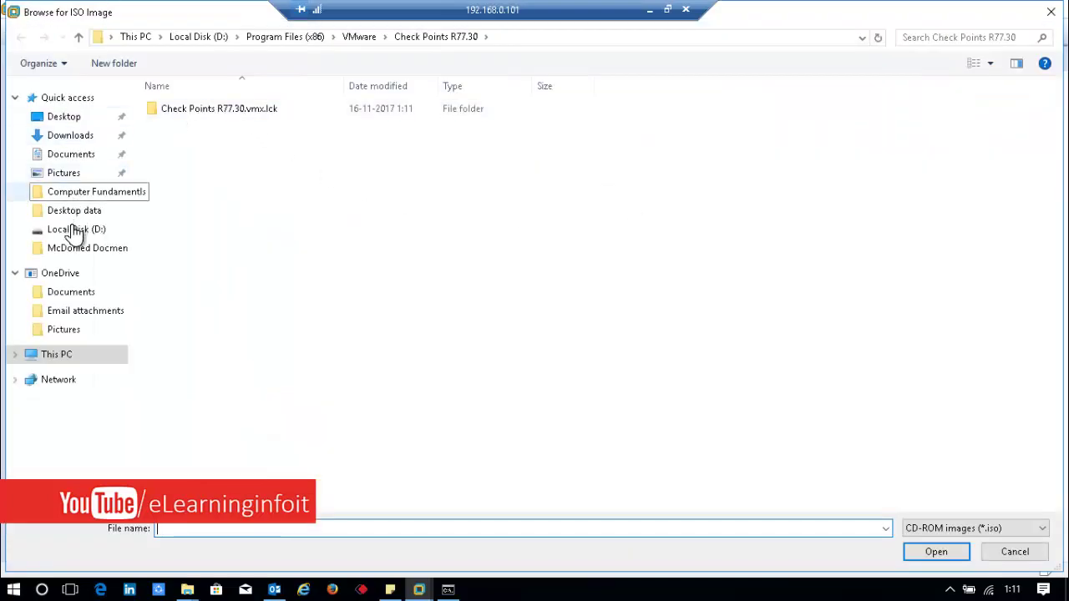
pyautogui.click(81, 229)
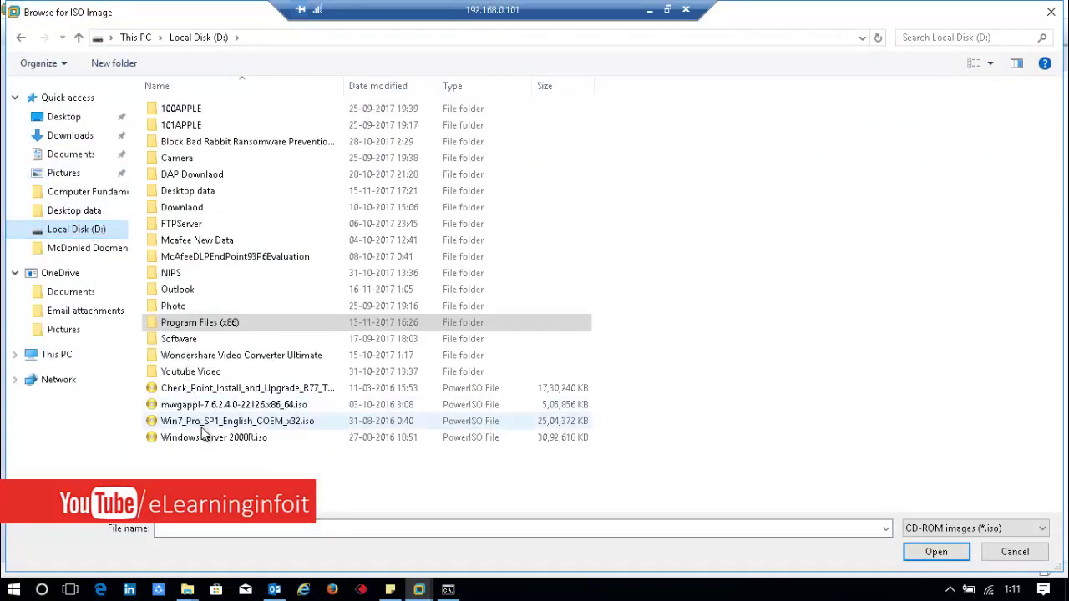
pyautogui.click(219, 389)
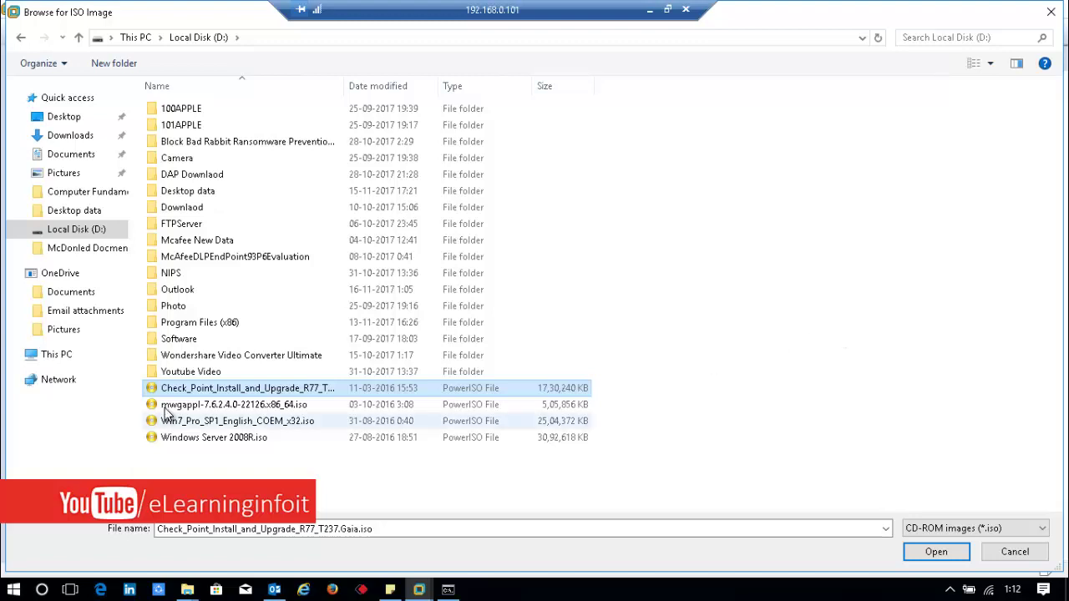
pyautogui.click(936, 552)
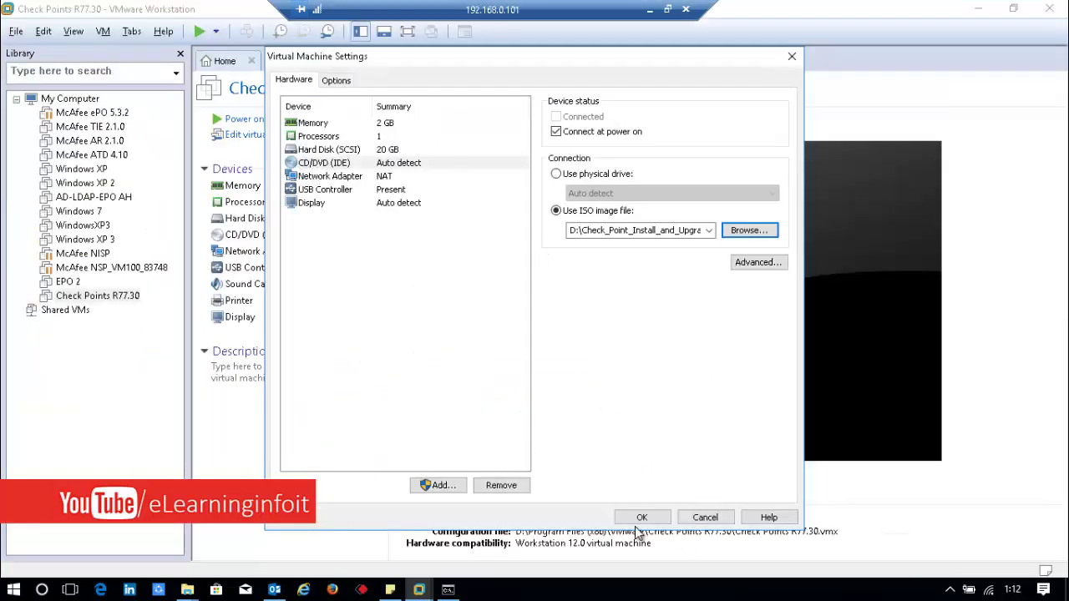
# Step: Save the settings, power on Check Points R77.30, and choose Install Gaia on this system
pyautogui.click(625, 521)
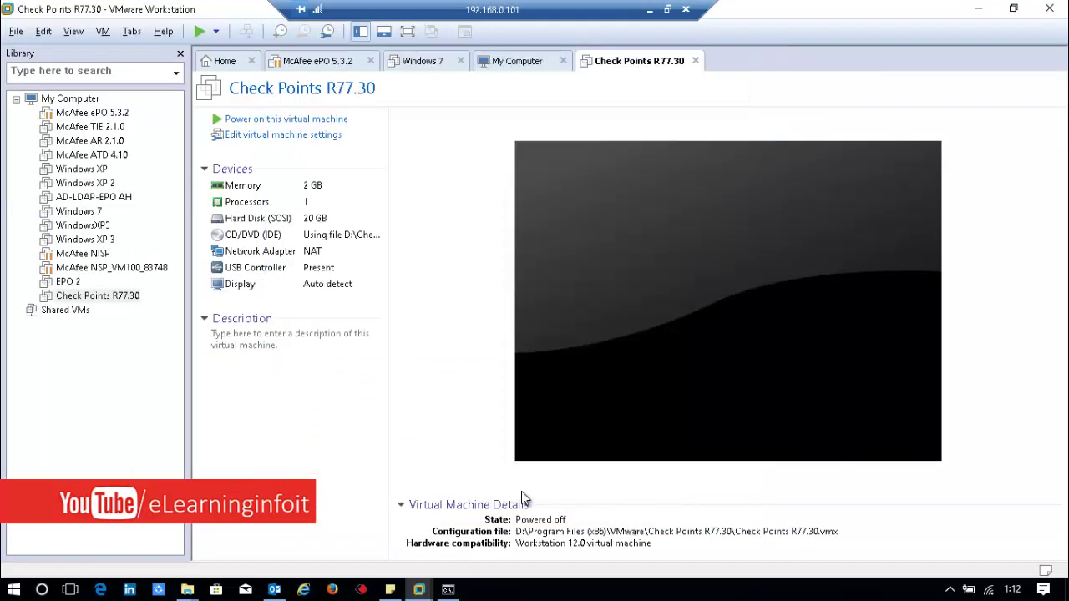
pyautogui.click(278, 121)
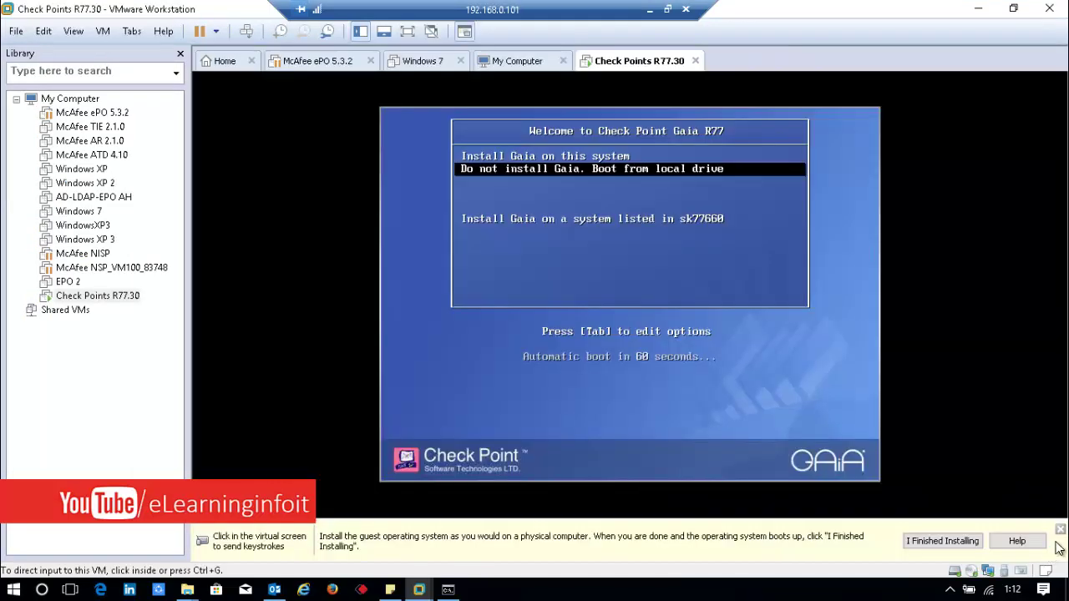
pyautogui.hotkey('ctrl', 'g')
pyautogui.press('Up')
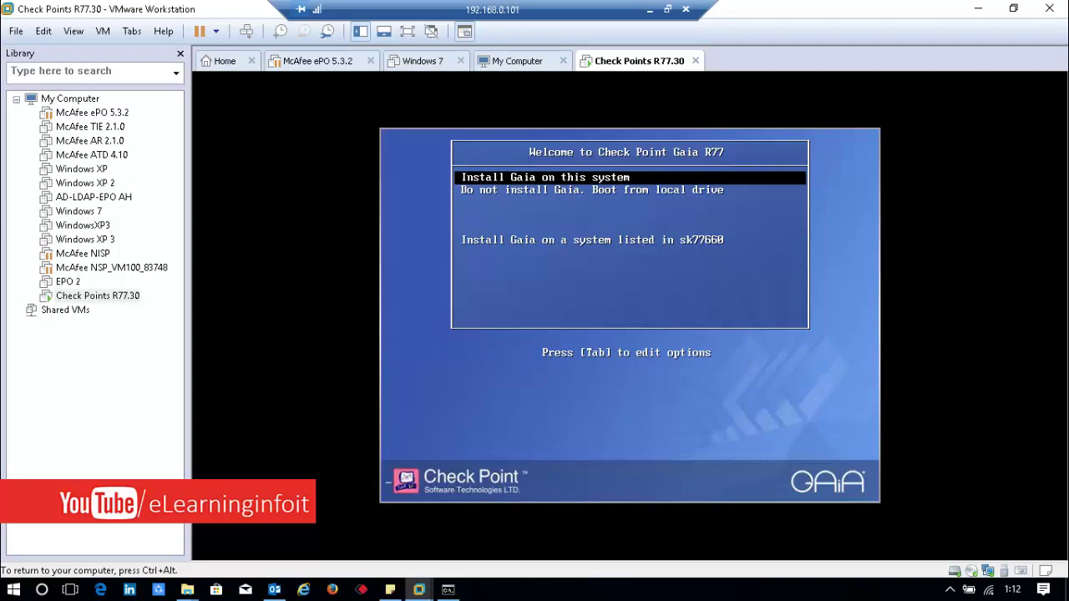
pyautogui.press('Return')
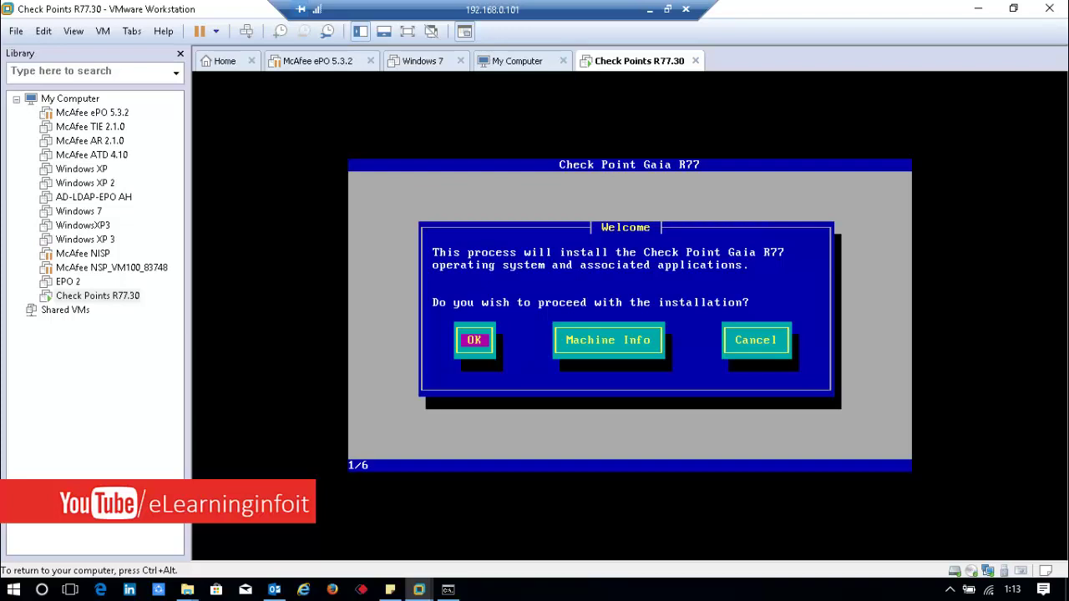
# Step: Browse the detected hardware under Machine Info, then go back to the Gaia welcome screen
pyautogui.press('Tab')
pyautogui.hotkey('shift', 'Tab')
pyautogui.press('Tab')
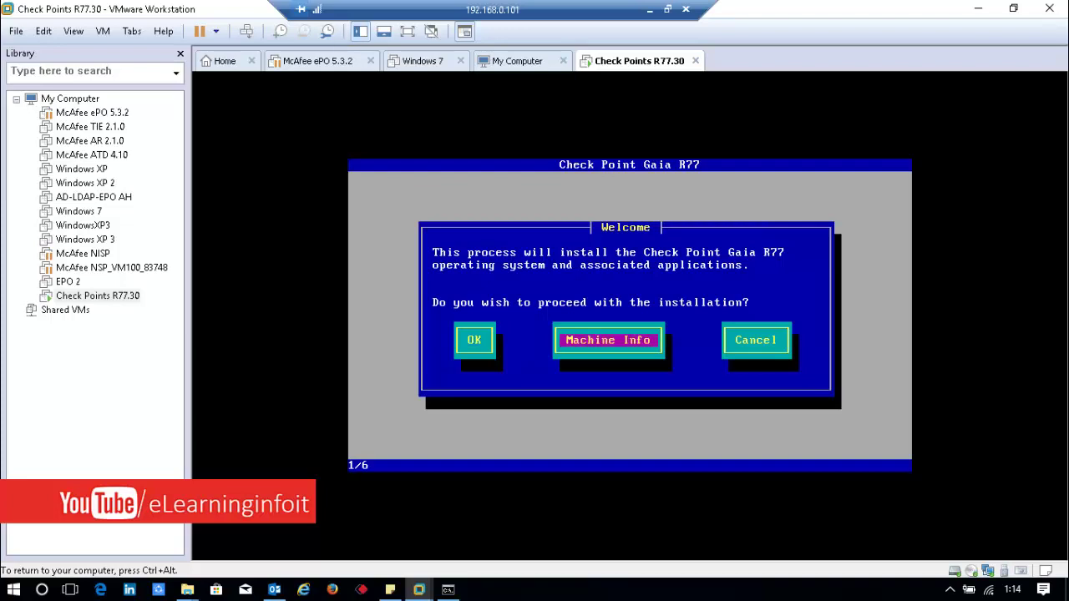
pyautogui.press('Return')
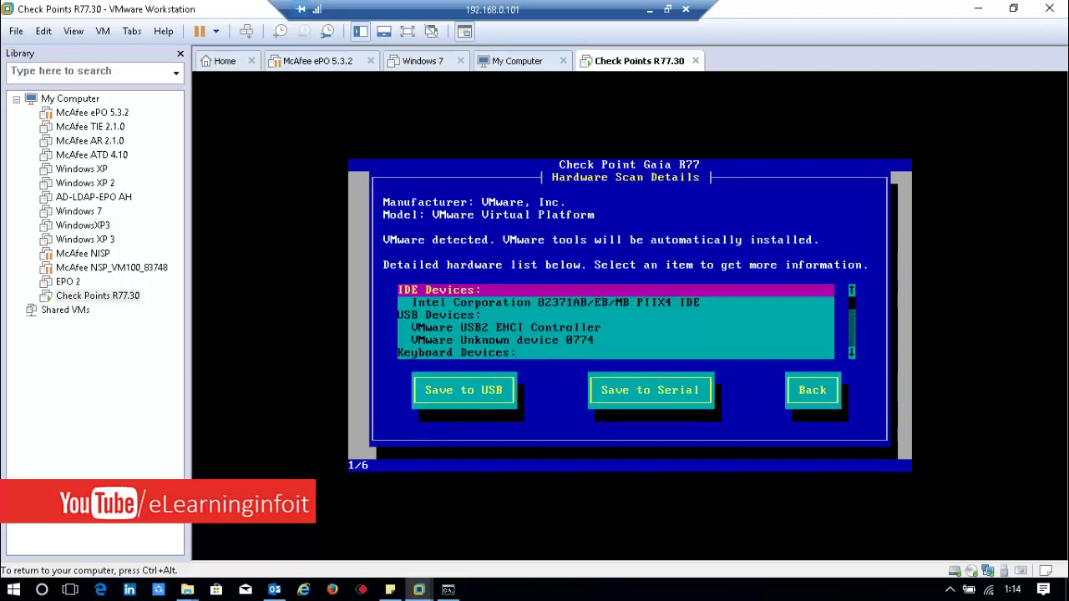
pyautogui.press('Down')
pyautogui.press('Down')
pyautogui.press('Down')
pyautogui.press('Down')
pyautogui.press('Down')
pyautogui.press('Down')
pyautogui.press('Down')
pyautogui.press('Down')
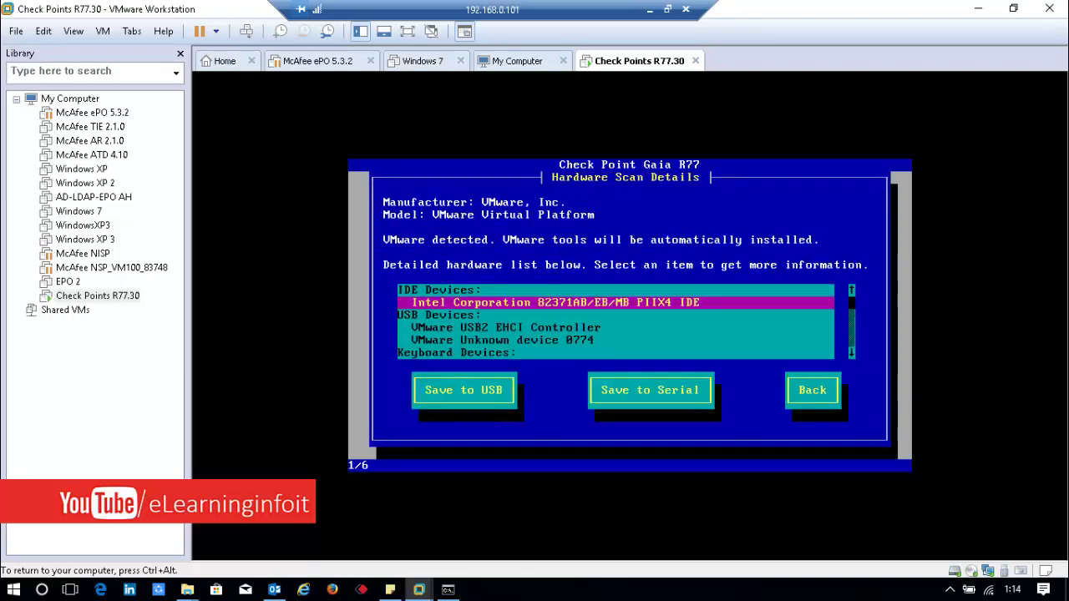
pyautogui.press('Down')
pyautogui.press('Down')
pyautogui.press('Down')
pyautogui.press('Down')
pyautogui.press('Up')
pyautogui.press('Up')
pyautogui.press('Up')
pyautogui.press('Up')
pyautogui.press('Tab')
pyautogui.press('Tab')
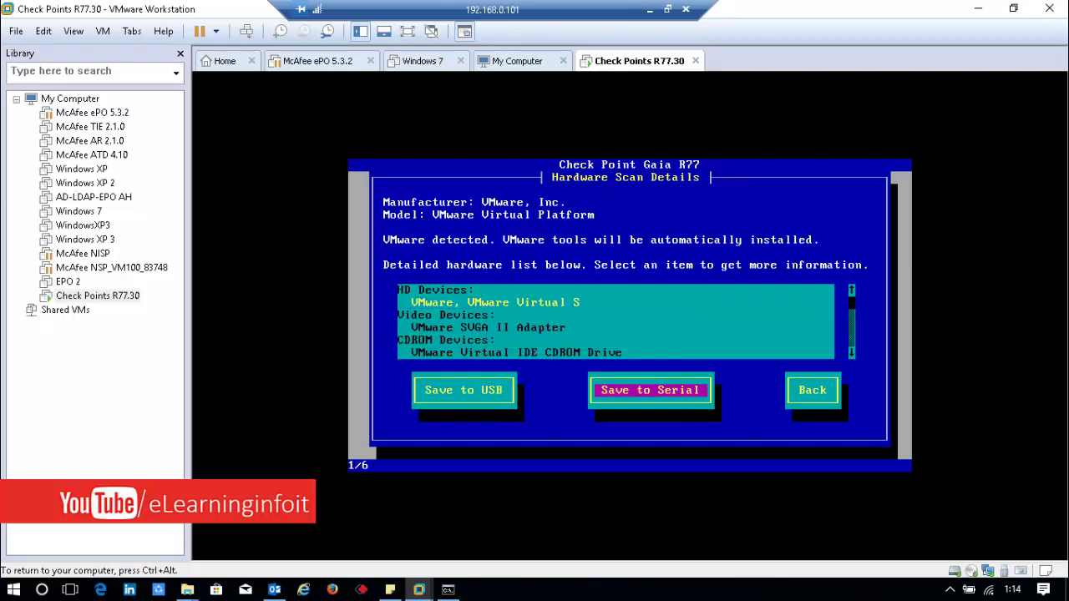
pyautogui.press('Tab')
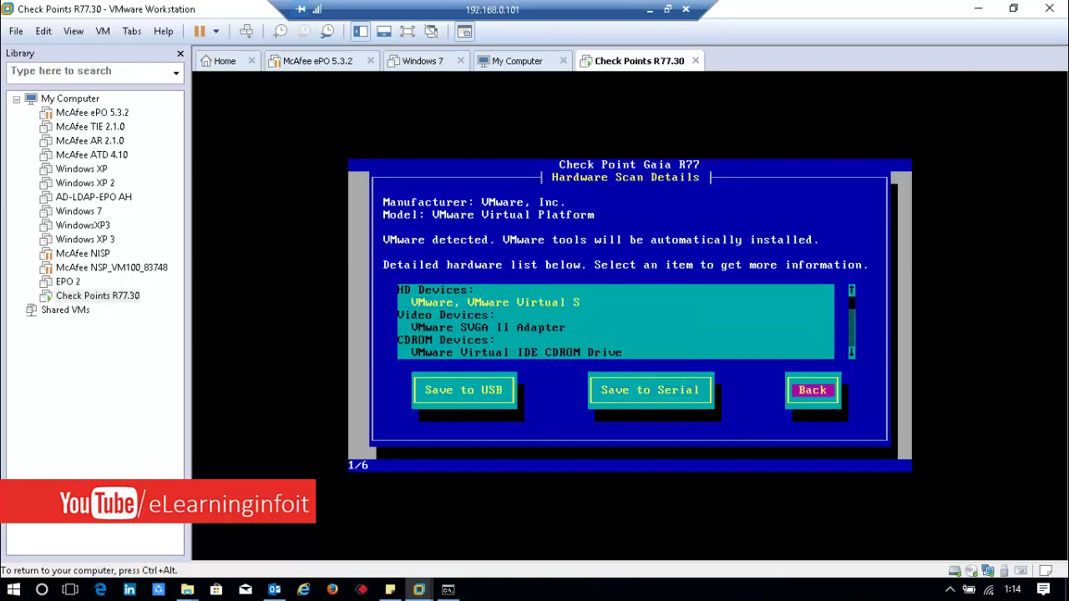
pyautogui.press('Return')
pyautogui.press('Return')
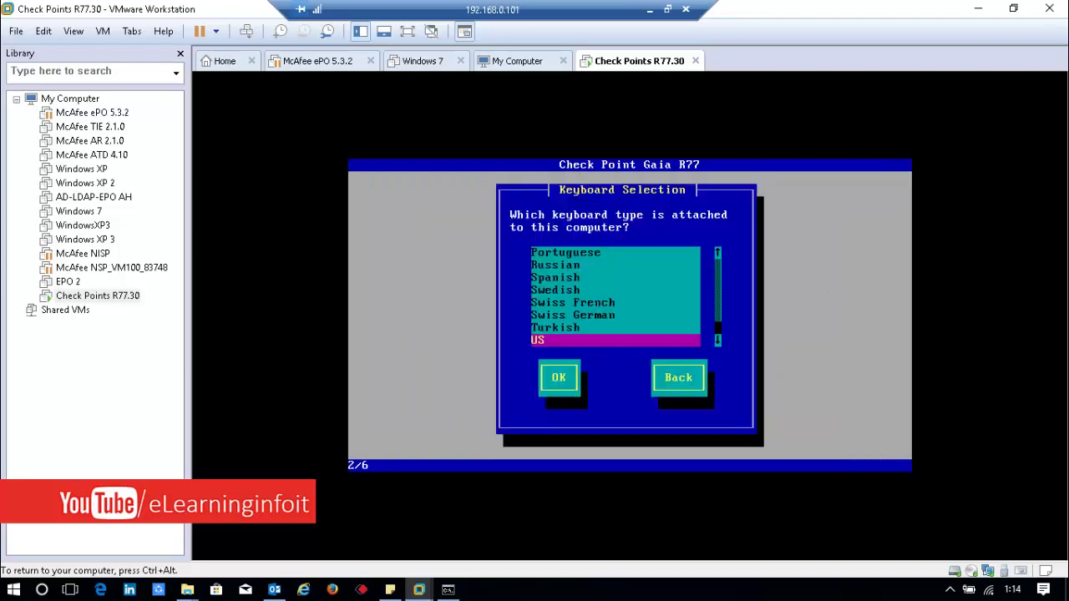
# Step: Accept the US keyboard layout and move to OK on the default partition layout
pyautogui.press('Return')
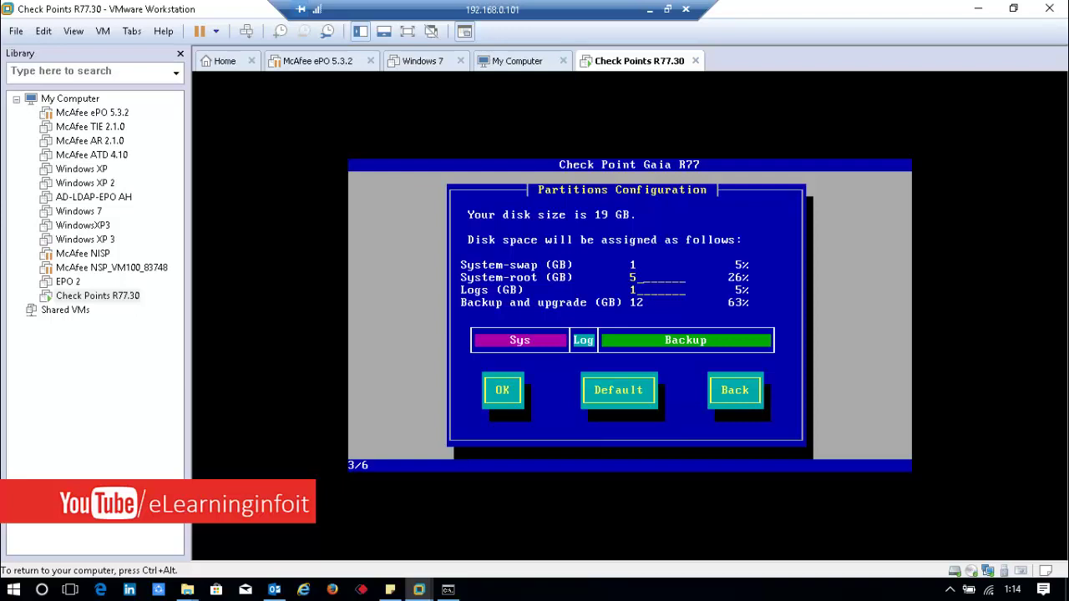
pyautogui.press('Tab')
# Step: Accept the default Gaia partition layout and enter the admin account password
pyautogui.press('Return')
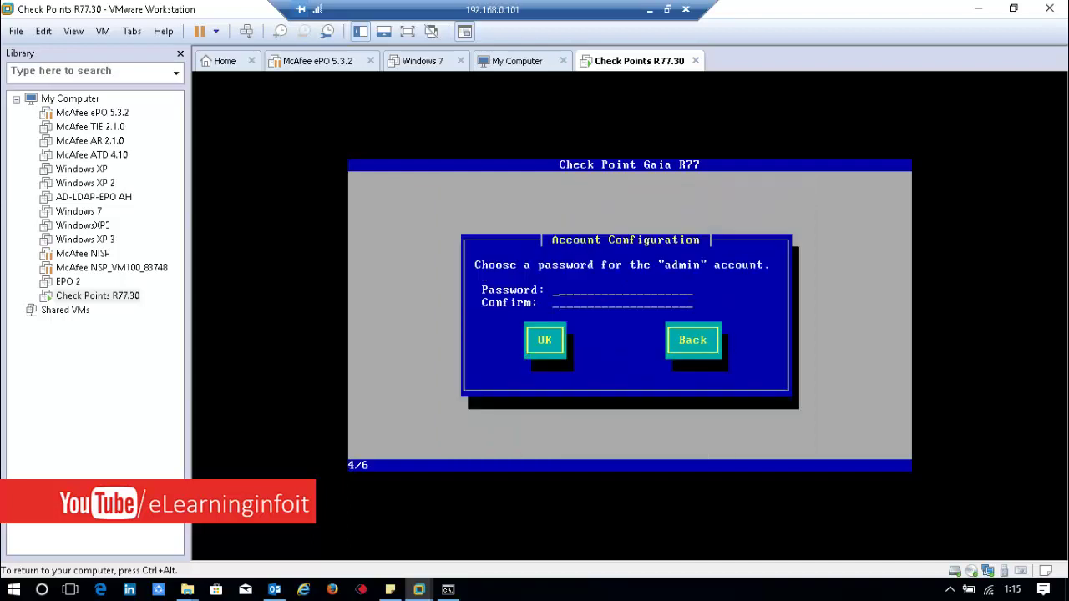
pyautogui.write('**')
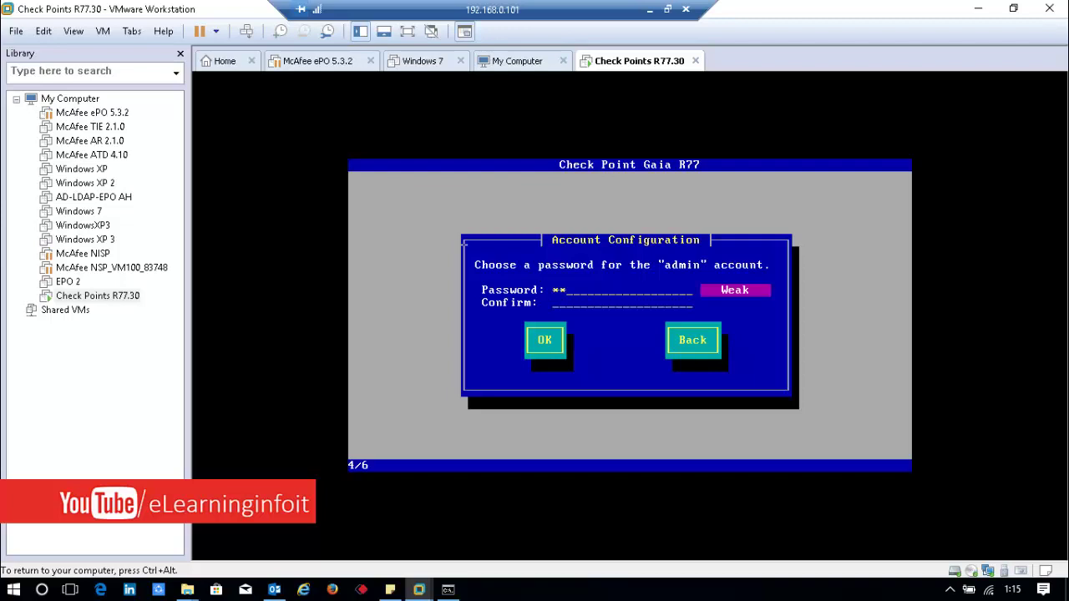
pyautogui.press('BackSpace')
pyautogui.press('BackSpace')
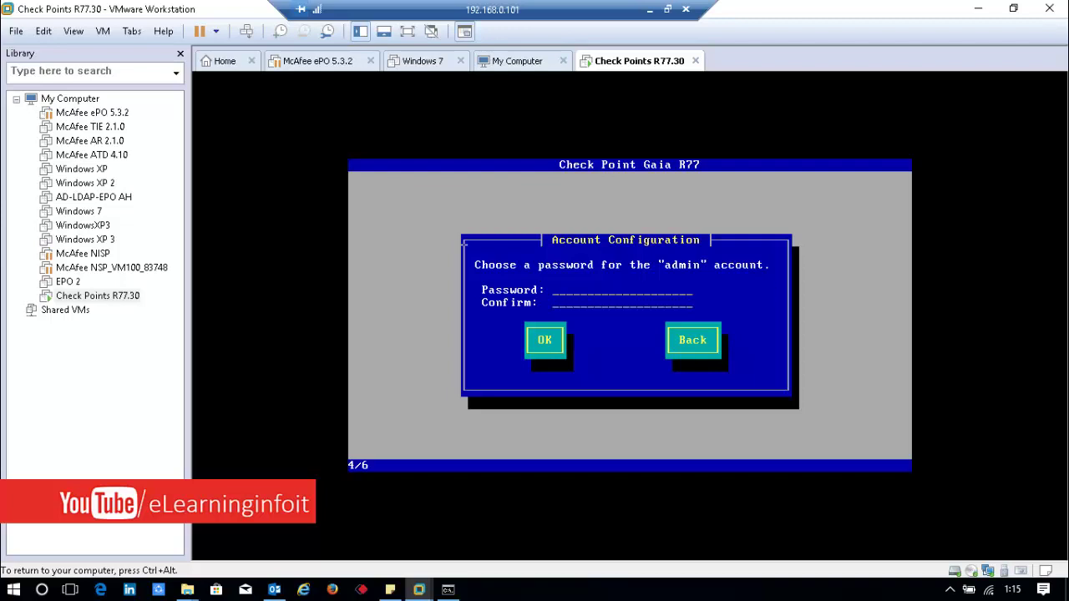
pyautogui.write('*******')
pyautogui.press('BackSpace')
pyautogui.press('BackSpace')
pyautogui.press('BackSpace')
pyautogui.press('BackSpace')
pyautogui.press('BackSpace')
pyautogui.press('BackSpace')
pyautogui.press('BackSpace')
pyautogui.write('********')
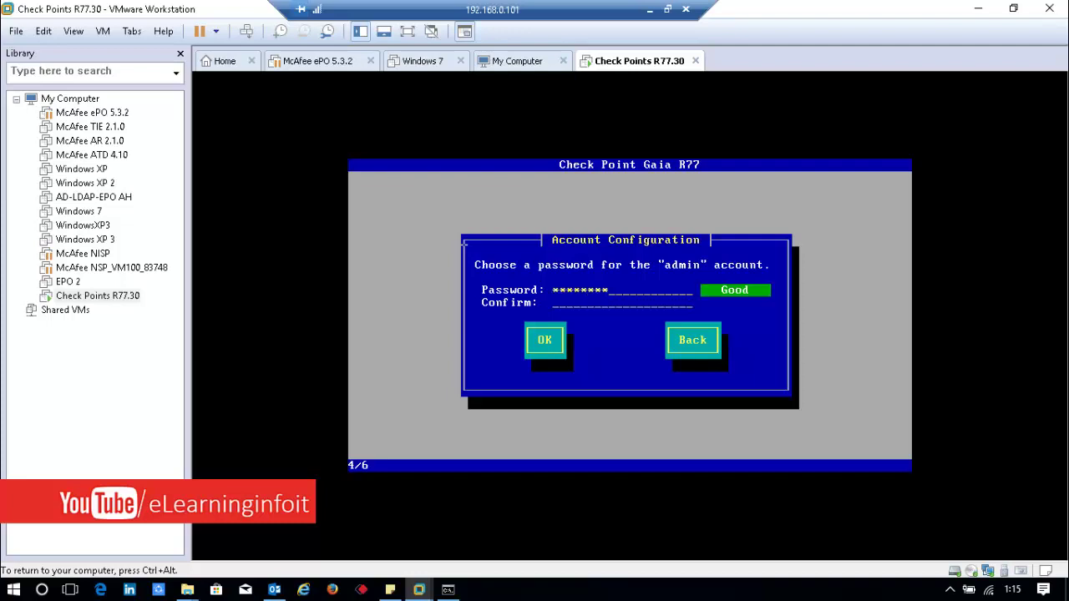
pyautogui.write('************')
# Step: Confirm the admin password, then set eth0's IP to 10.10.10.99 with default gateway 10.10.10.10
pyautogui.press('Tab')
pyautogui.press('Return')
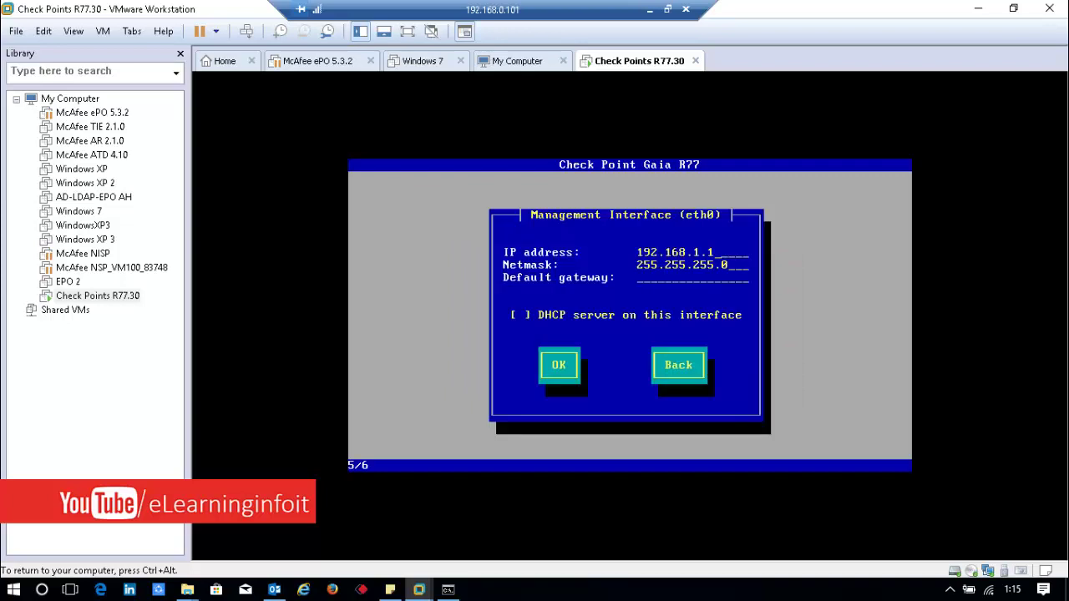
pyautogui.press('BackSpace')
pyautogui.press('BackSpace')
pyautogui.press('BackSpace')
pyautogui.press('BackSpace')
pyautogui.press('BackSpace')
pyautogui.press('BackSpace')
pyautogui.press('BackSpace')
pyautogui.press('BackSpace')
pyautogui.press('BackSpace')
pyautogui.press('BackSpace')
pyautogui.press('BackSpace')
pyautogui.write('10')
pyautogui.write('.10.10.10.')
pyautogui.press('BackSpace')
pyautogui.press('BackSpace')
pyautogui.press('BackSpace')
pyautogui.write('9910.10.10.254')
pyautogui.press('BackSpace')
pyautogui.press('BackSpace')
pyautogui.press('BackSpace')
pyautogui.write('10')
pyautogui.press('Tab')
pyautogui.press('Tab')
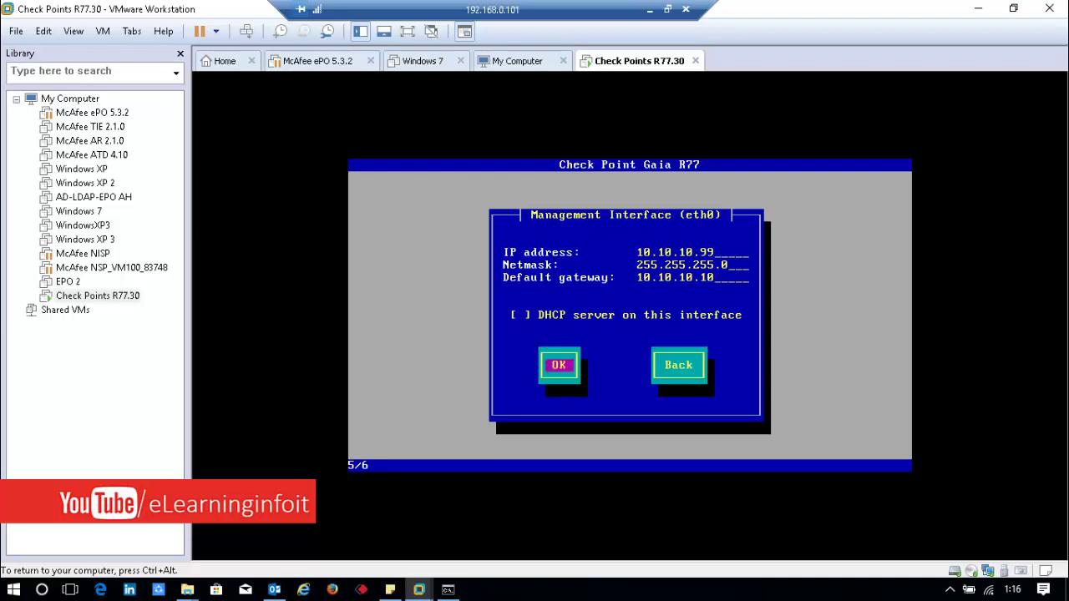
# Step: Accept the eth0 settings and confirm drive formatting to start the Gaia installation
pyautogui.press('Return')
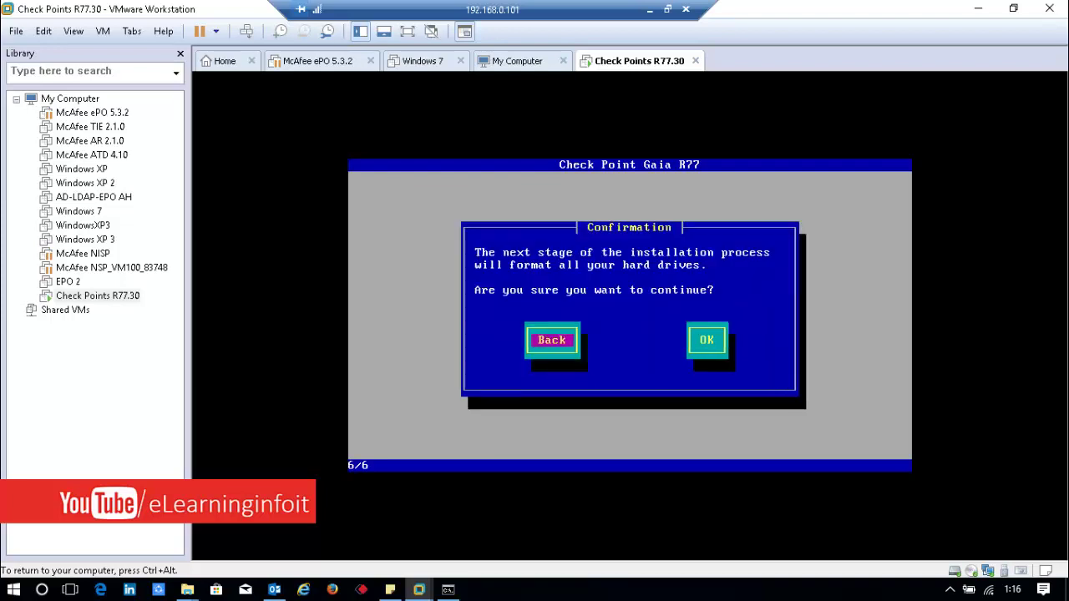
pyautogui.press('Tab')
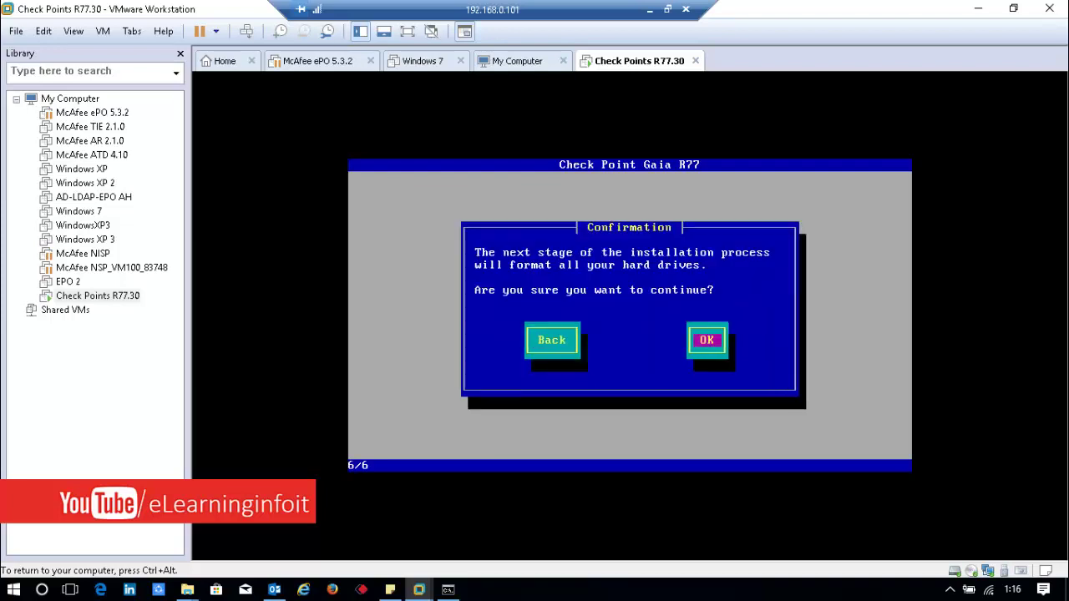
pyautogui.press('Return')
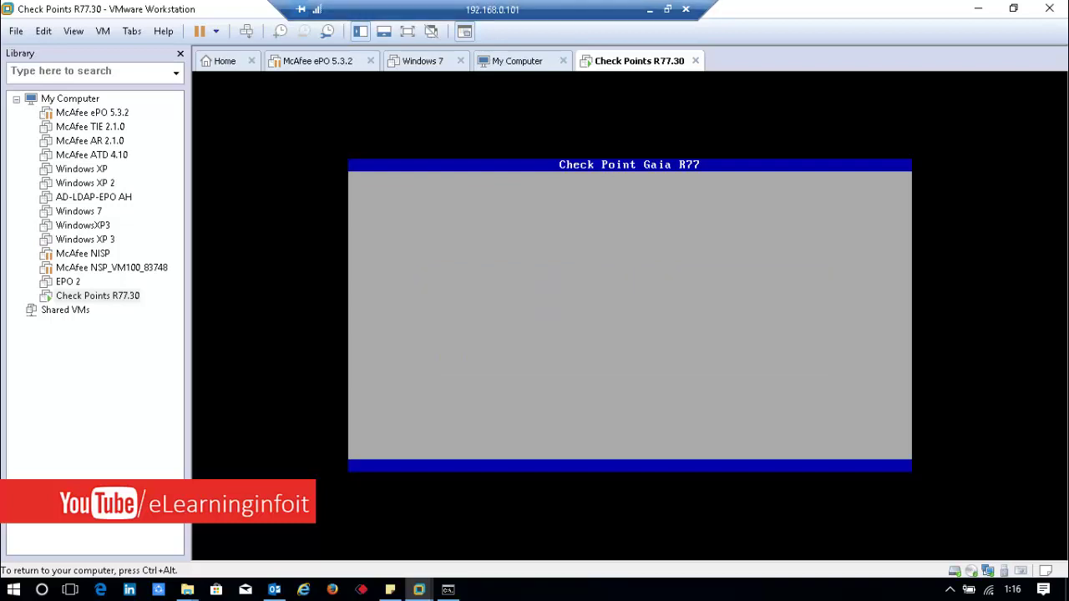
# Step: Minimize the remote session and pause the screen recording
pyautogui.click(650, 10)
pyautogui.click(418, 589)
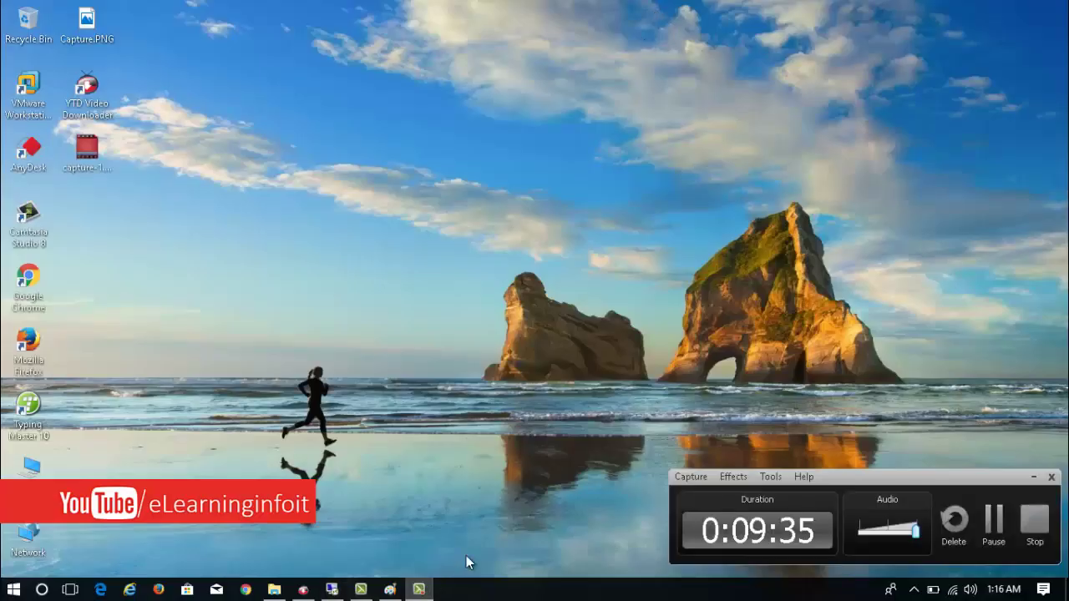
pyautogui.click(993, 520)
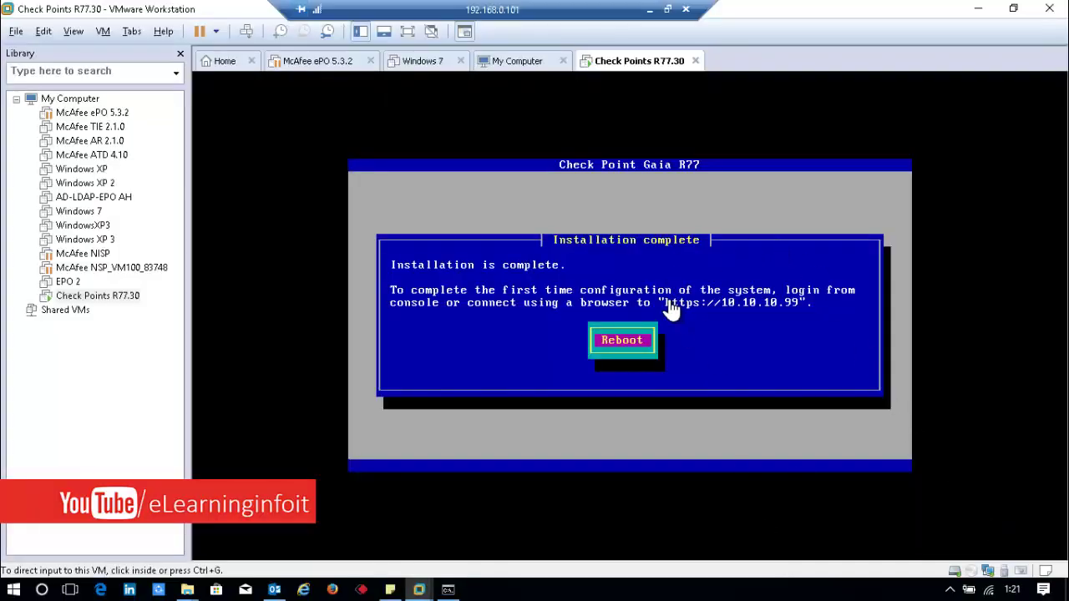
# Step: Capture input in the VM and confirm Reboot of the newly installed Gaia gateway
pyautogui.click(685, 353)
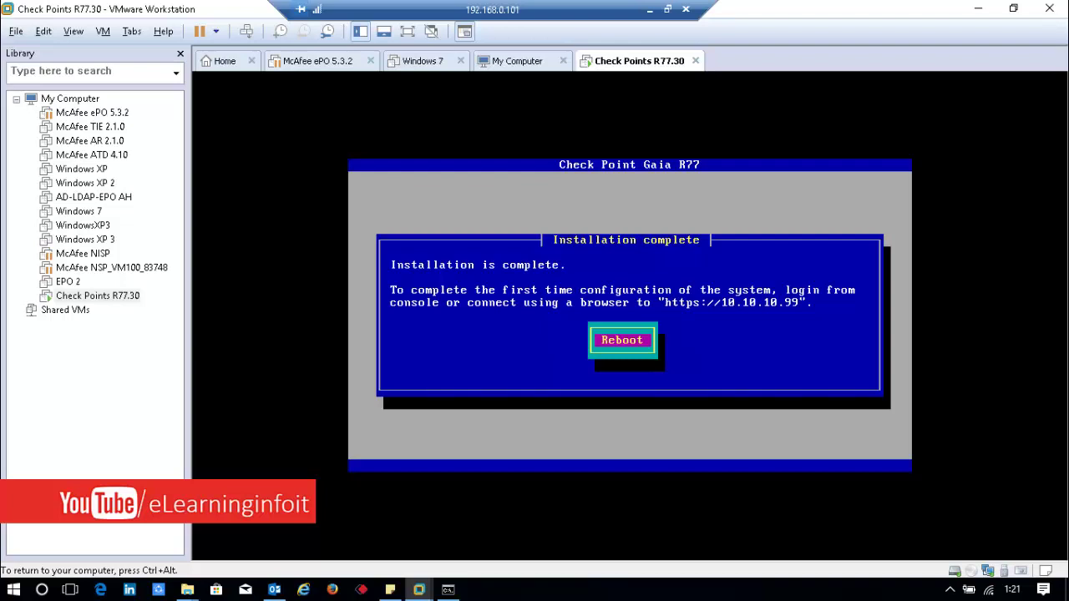
pyautogui.press('Return')
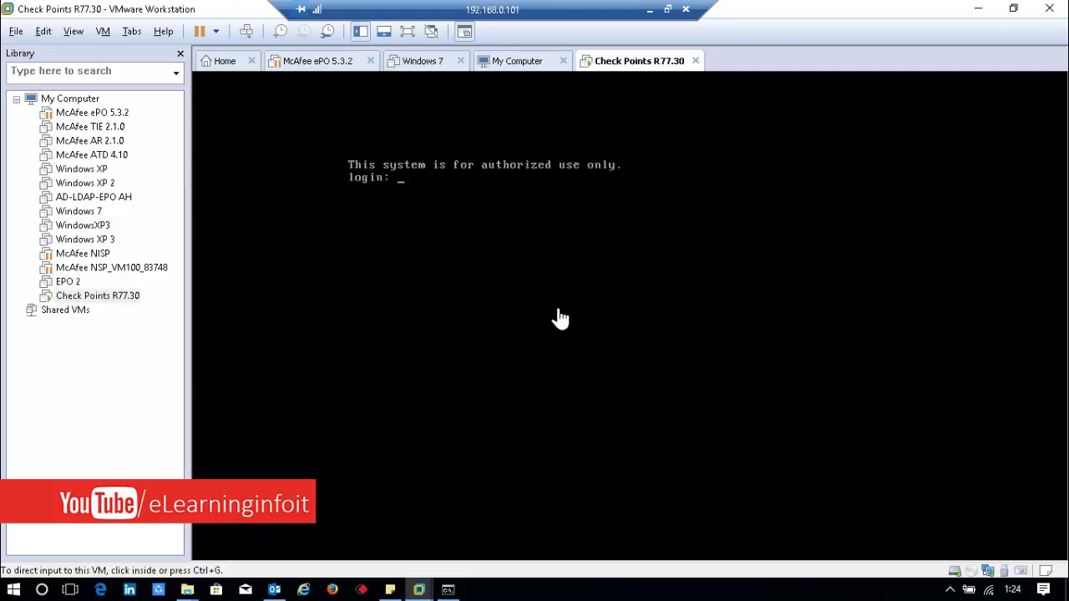
# Step: Give the VM keyboard input and log in at the Gaia console as admin
pyautogui.click(553, 311)
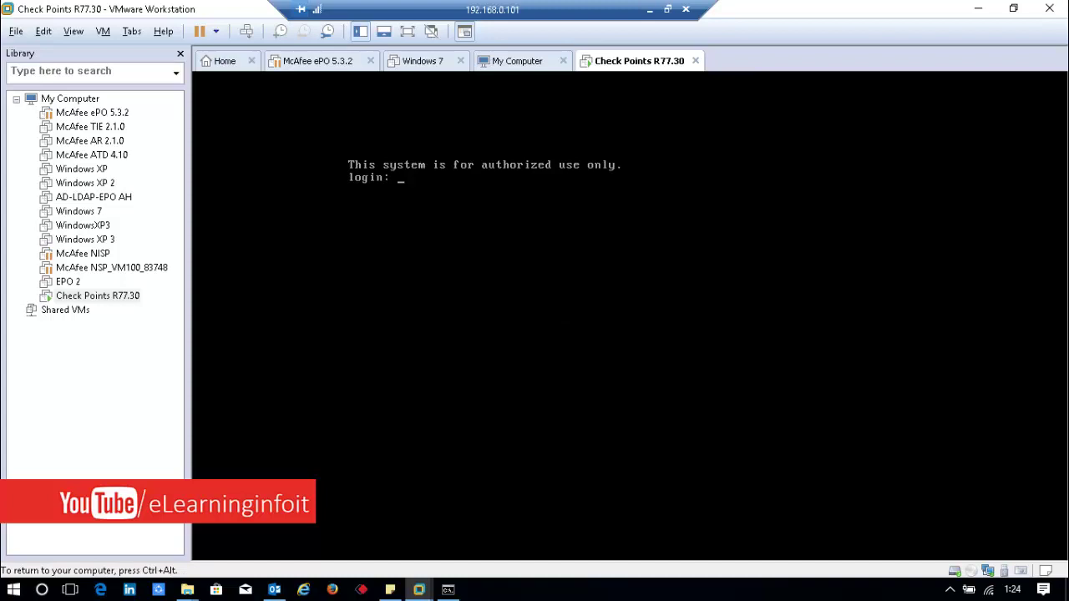
pyautogui.hotkey('ctrl', 'alt')
pyautogui.hotkey('ctrl', 'g')
pyautogui.write('adm')
pyautogui.press('BackSpace')
pyautogui.press('BackSpace')
pyautogui.press('BackSpace')
pyautogui.write('admin')
pyautogui.press('Return')
pyautogui.press('Return')
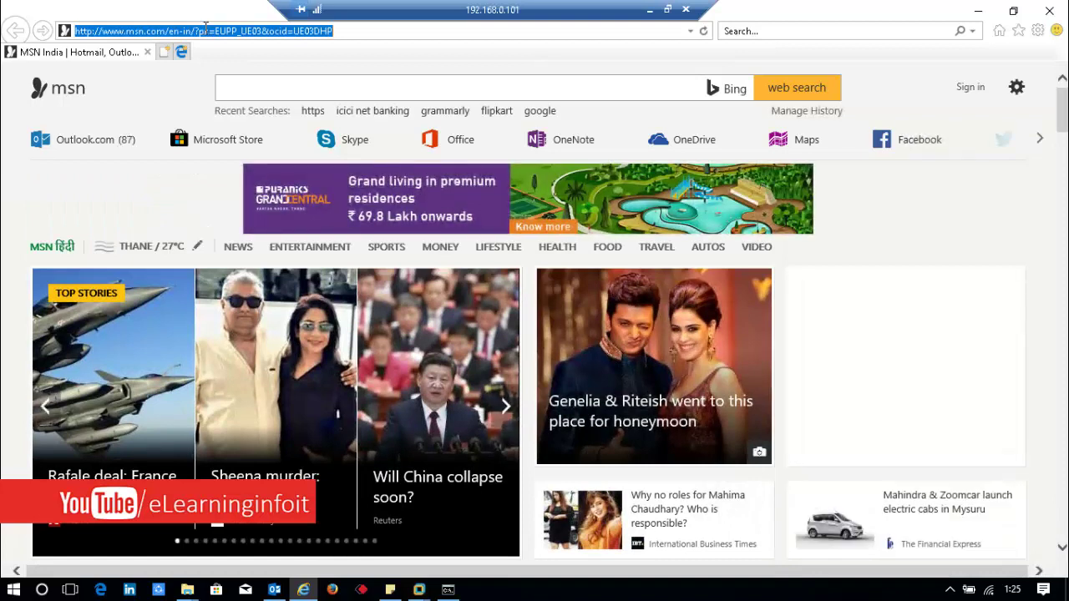
pyautogui.press('BackSpace')
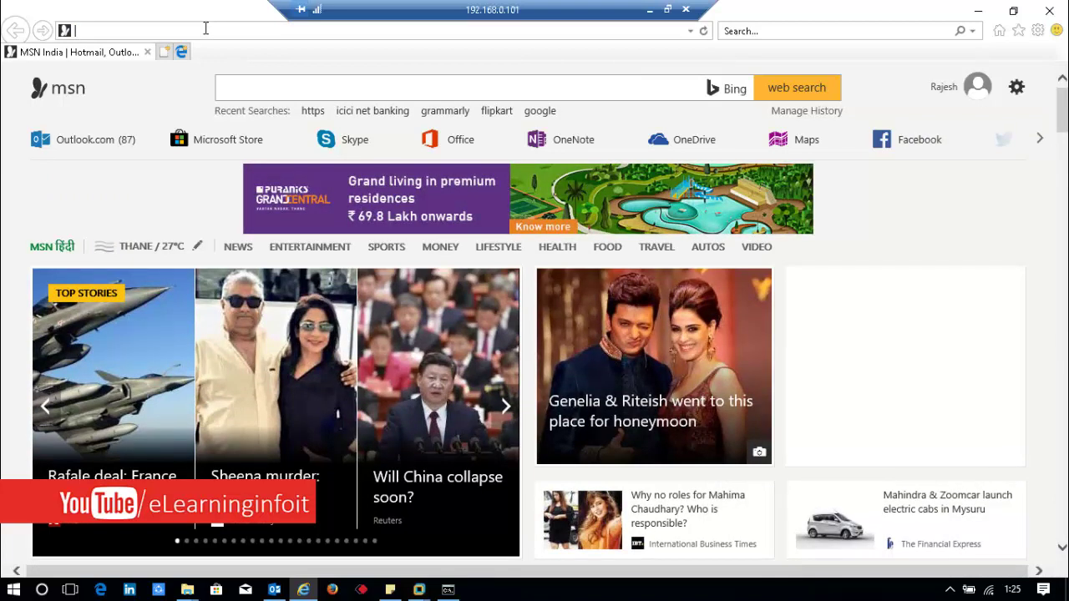
pyautogui.write('http')
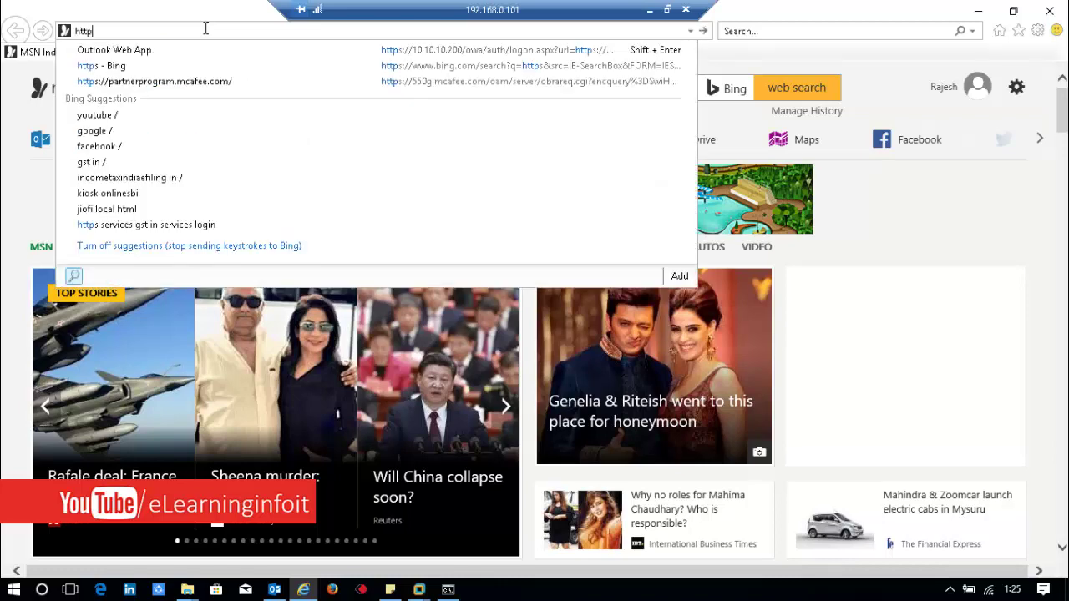
pyautogui.write('s://')
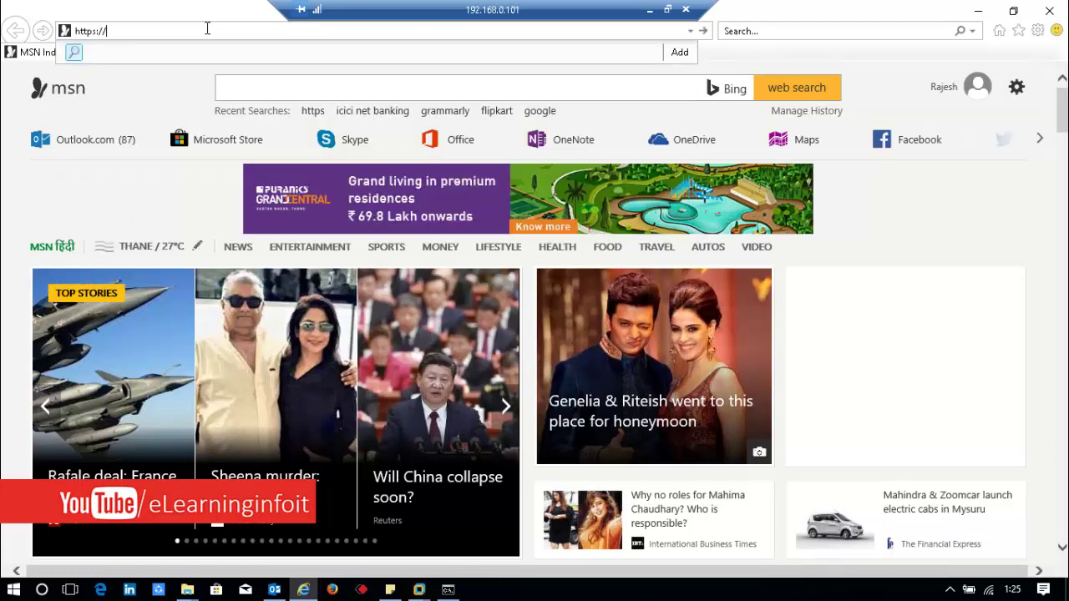
pyautogui.write('10')
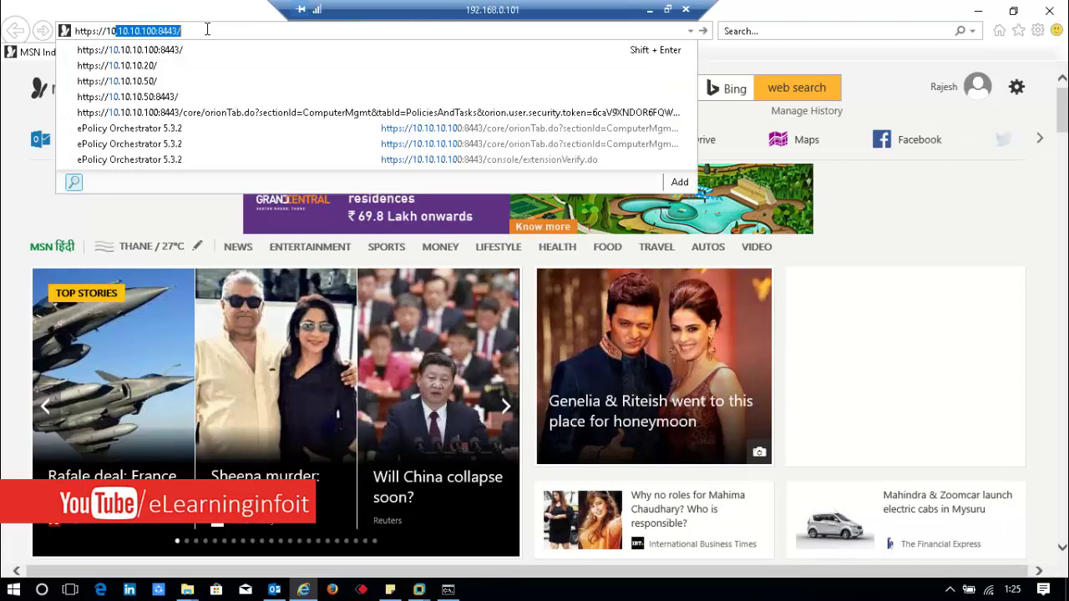
pyautogui.write('.10.10.1')
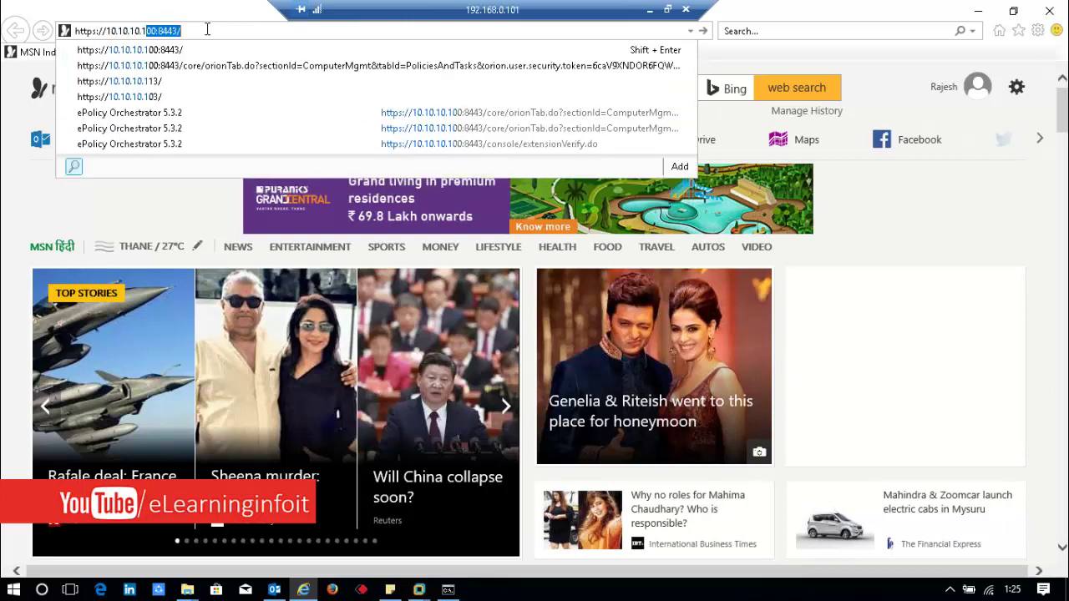
pyautogui.write('99')
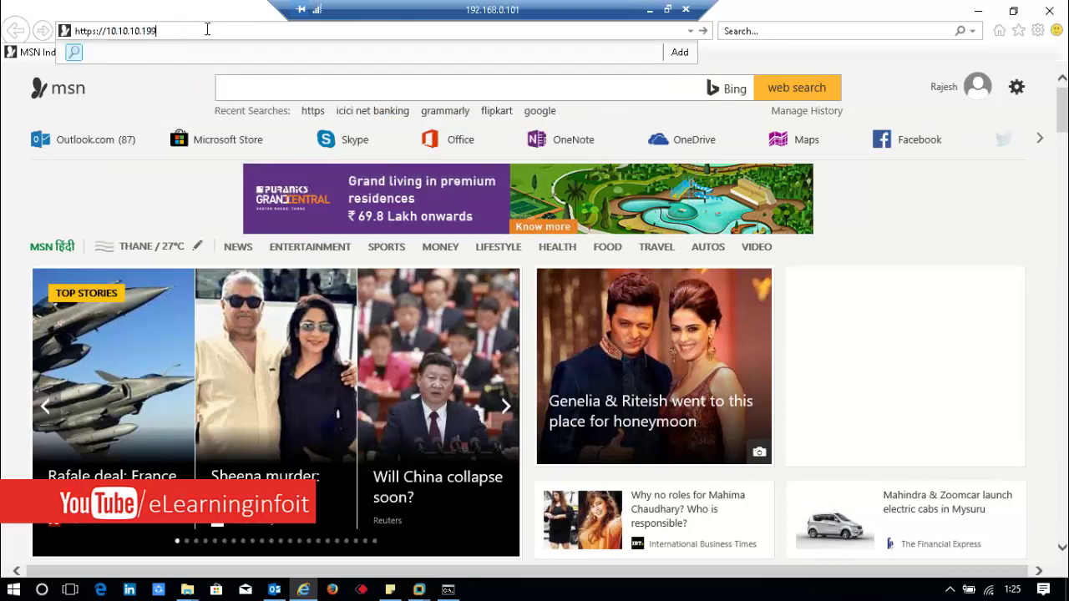
pyautogui.press('BackSpace')
pyautogui.press('BackSpace')
pyautogui.press('BackSpace')
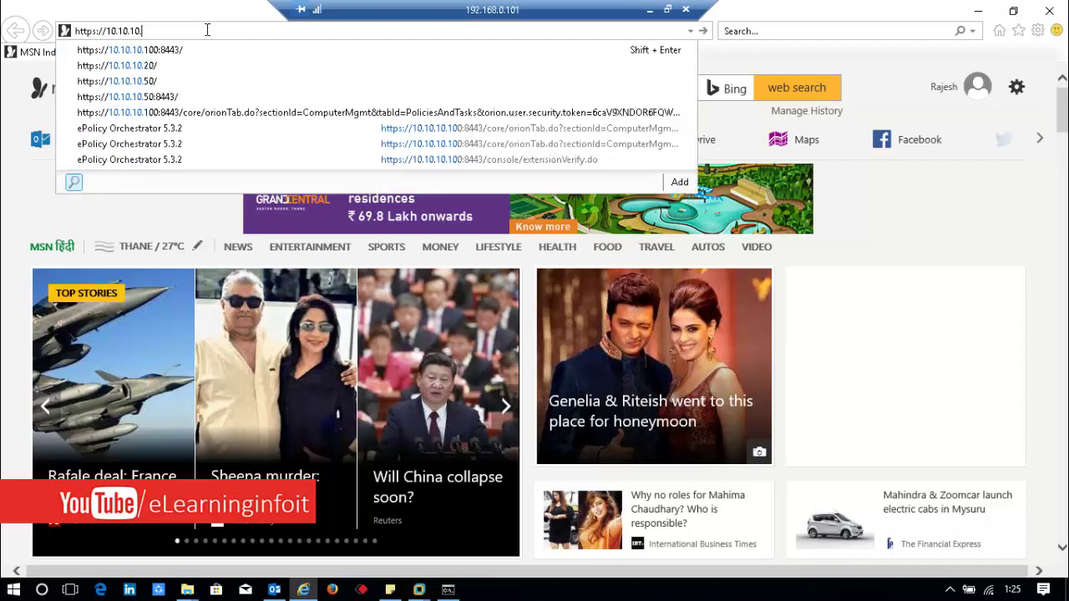
pyautogui.write('99')
pyautogui.press('Return')
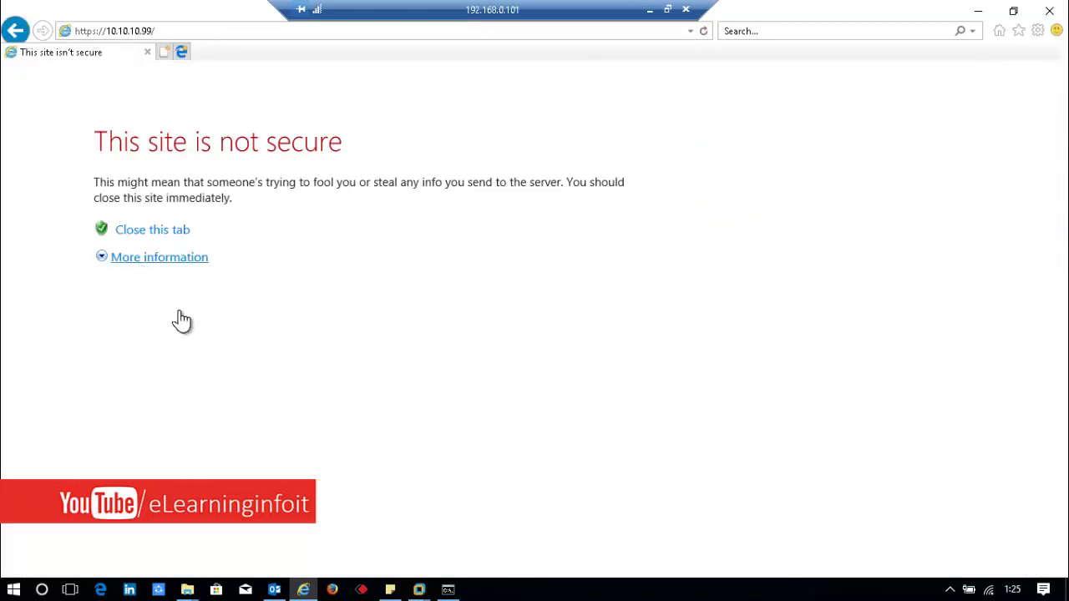
# Step: Bypass the certificate warning and sign in to the Gaia Portal as admin with its password
pyautogui.click(159, 256)
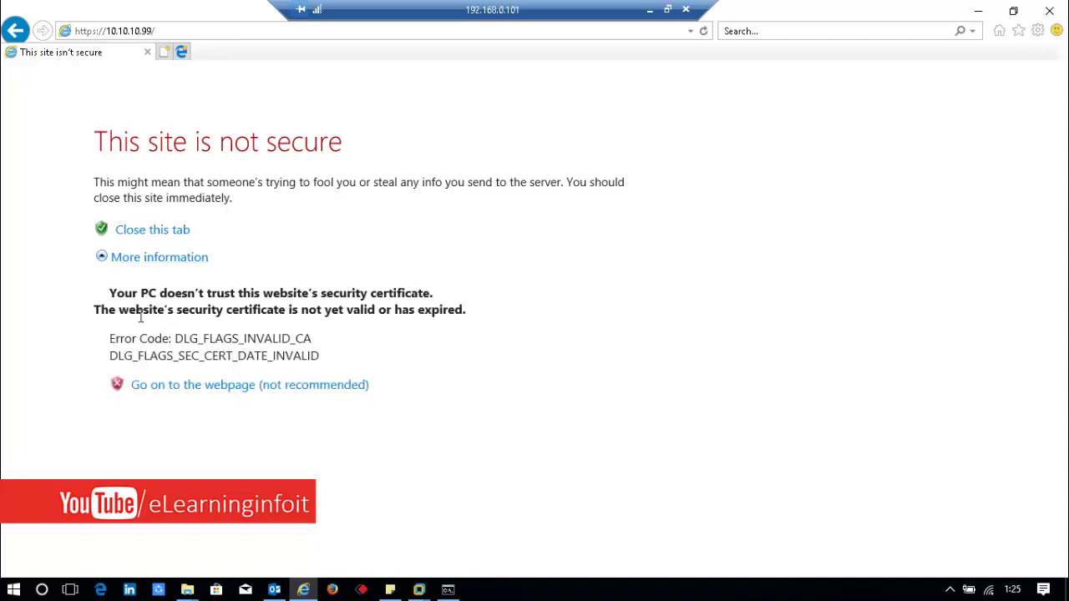
pyautogui.click(179, 386)
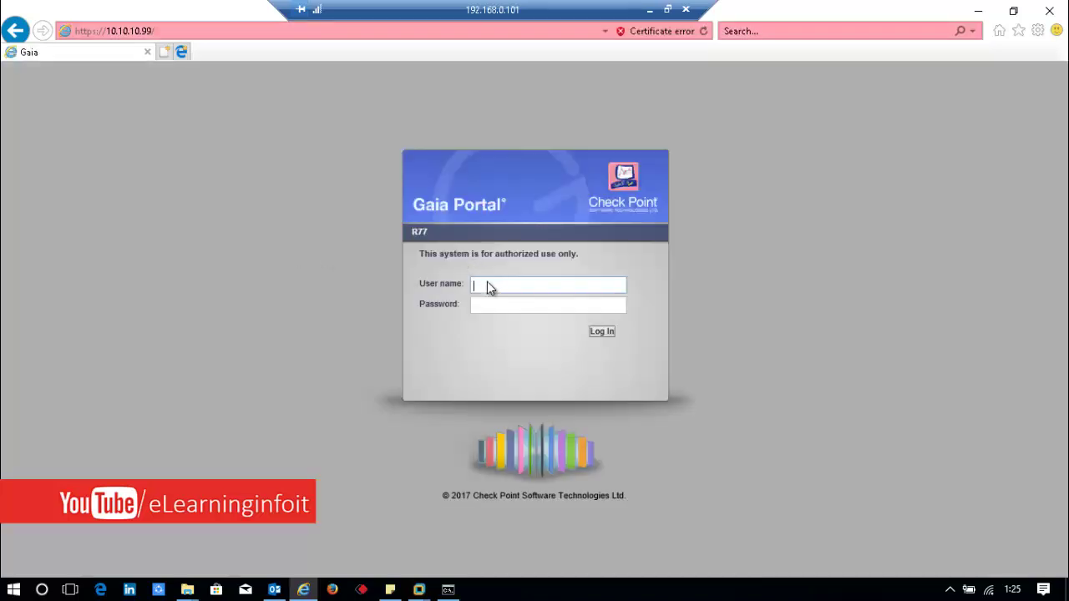
pyautogui.click(489, 286)
pyautogui.write('ad')
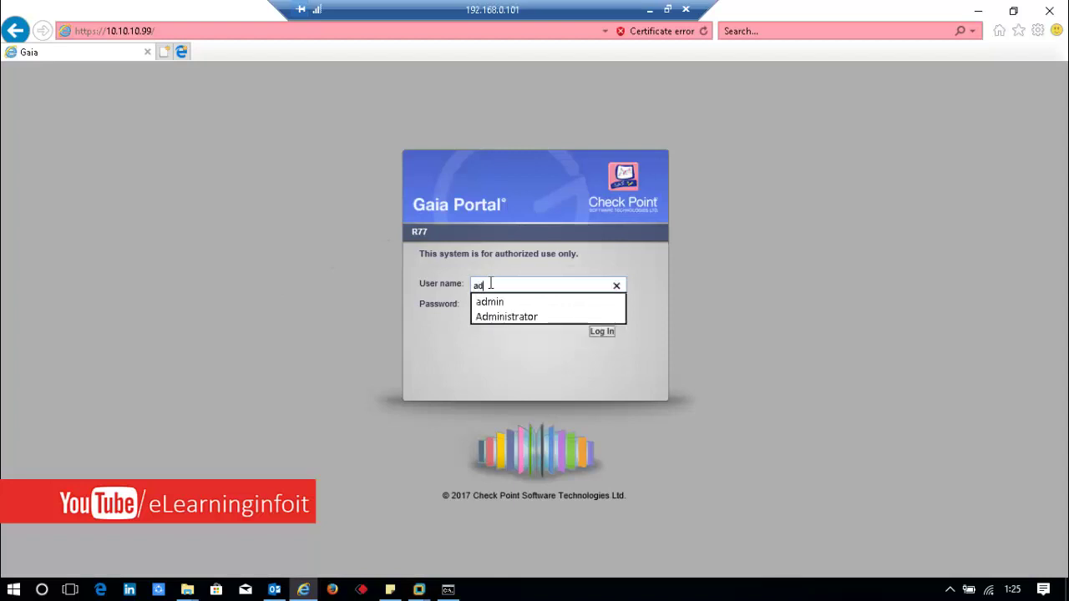
pyautogui.write('min')
pyautogui.press('Tab')
pyautogui.write('*********')
pyautogui.press('Return')
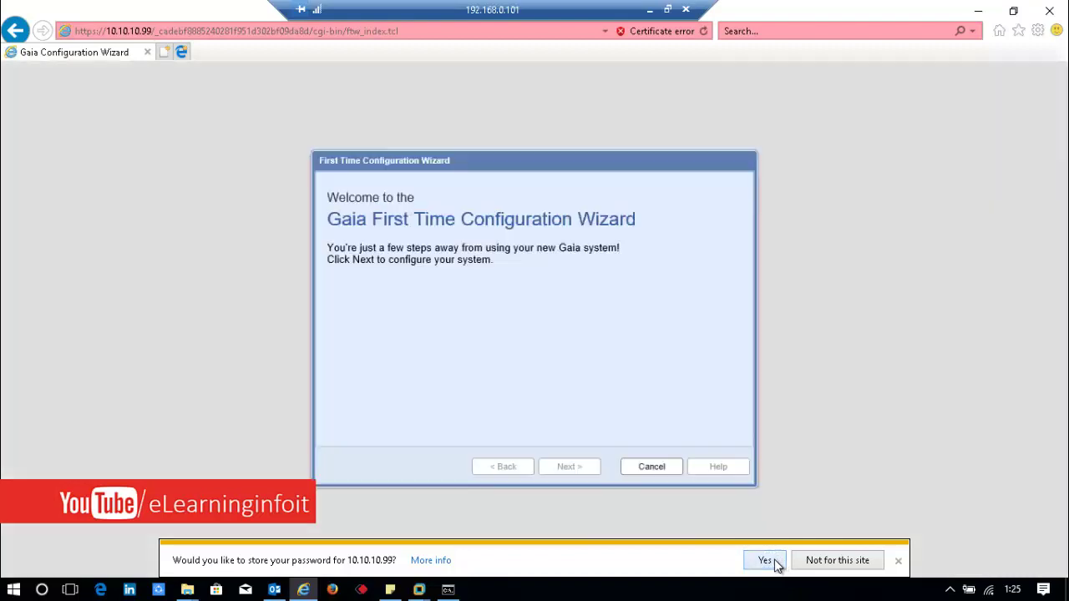
# Step: Save the portal password and start the First Time Configuration Wizard
pyautogui.click(763, 561)
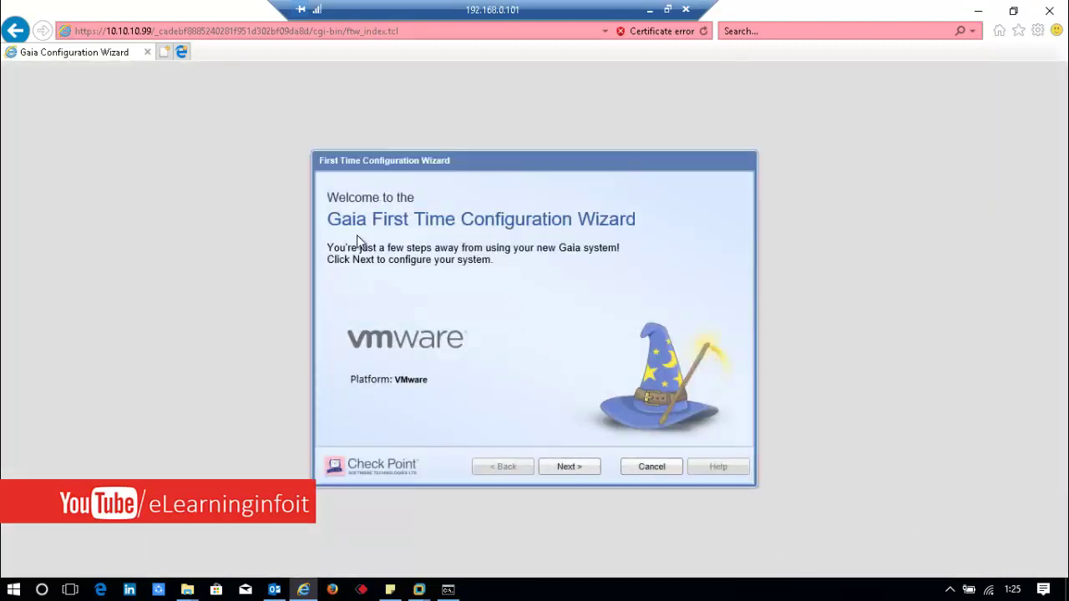
pyautogui.click(555, 470)
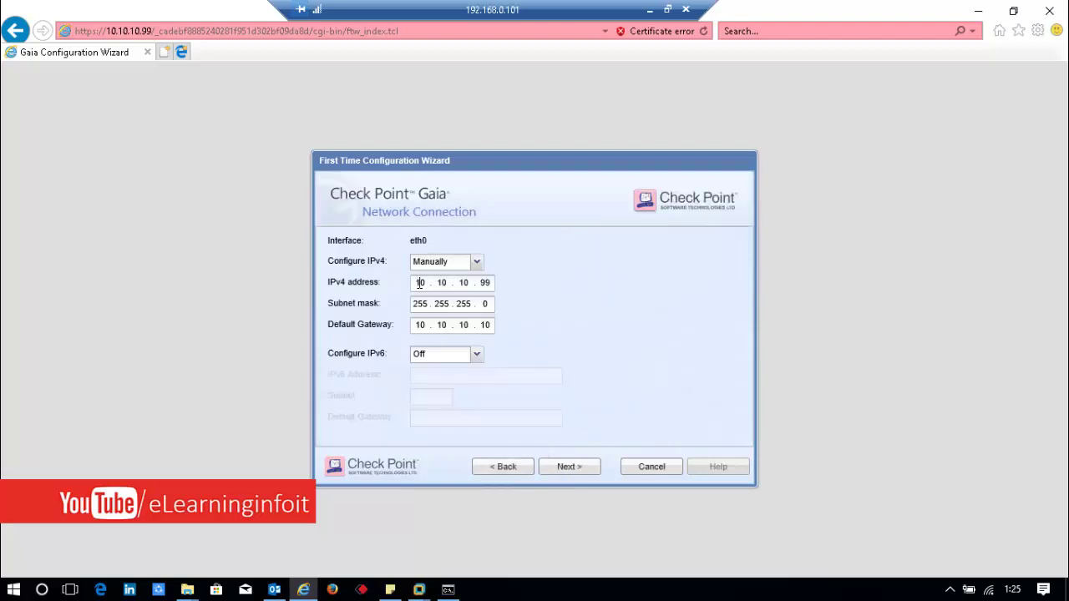
pyautogui.doubleClick(420, 284)
# Step: Keep IPv4 Manual at 10.10.10.99, leave IPv6 Off, and continue to Device Information
pyautogui.click(477, 264)
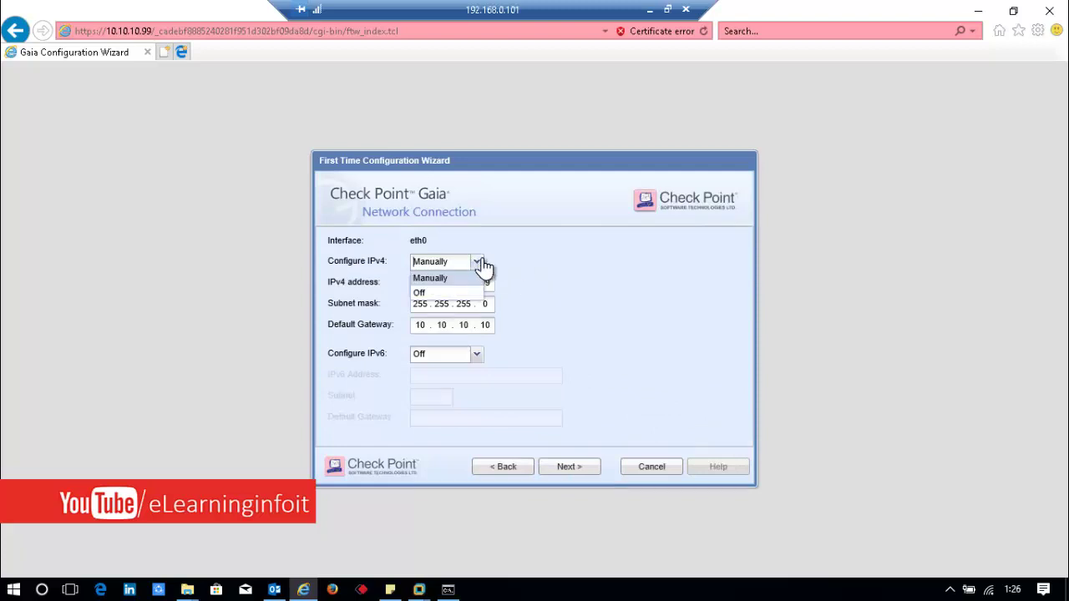
pyautogui.click(549, 243)
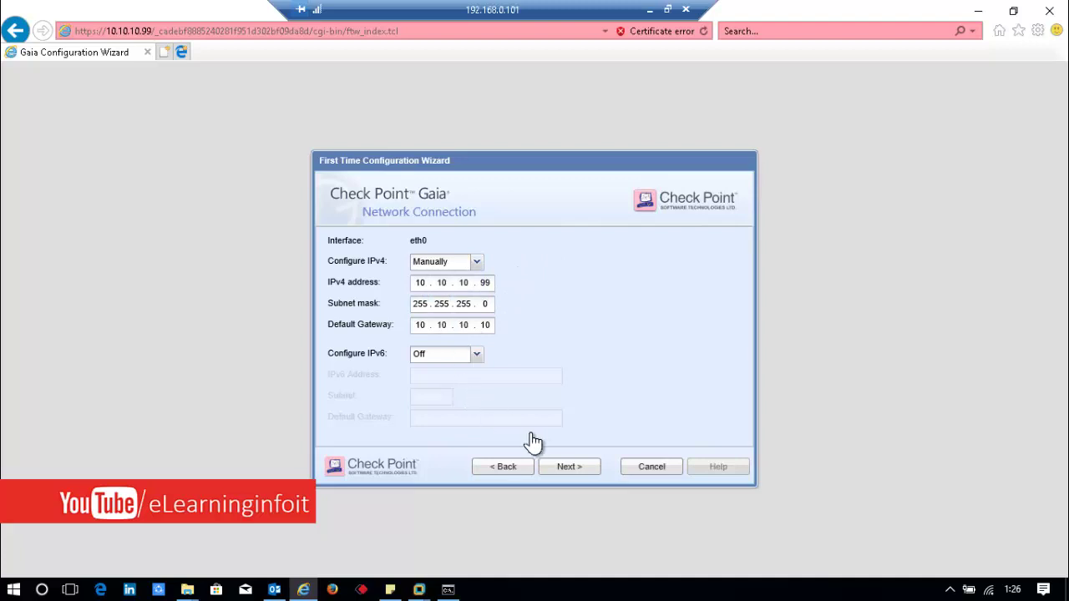
pyautogui.click(476, 354)
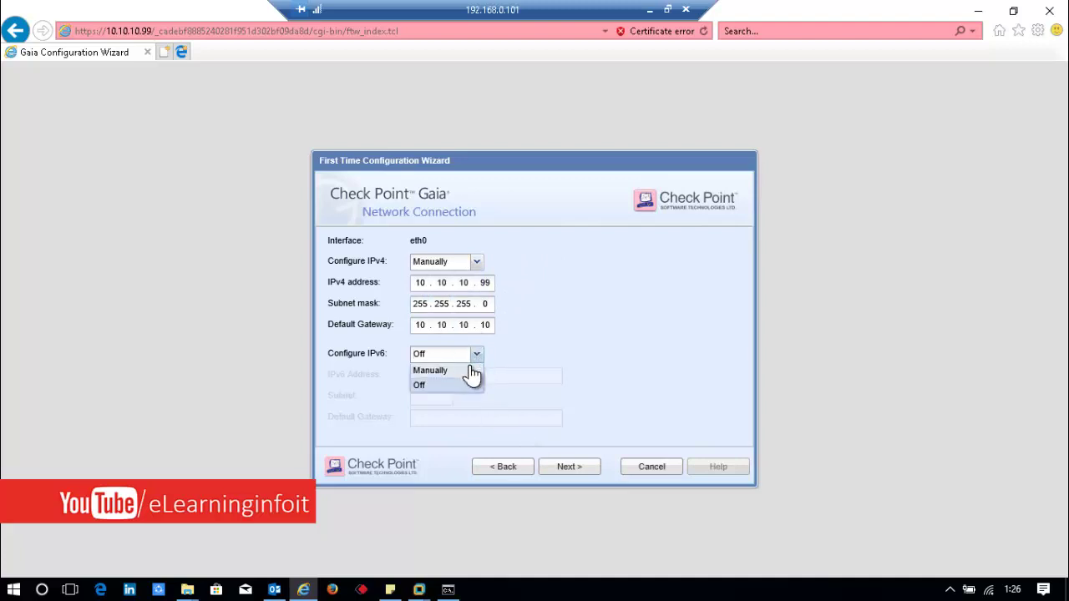
pyautogui.click(470, 371)
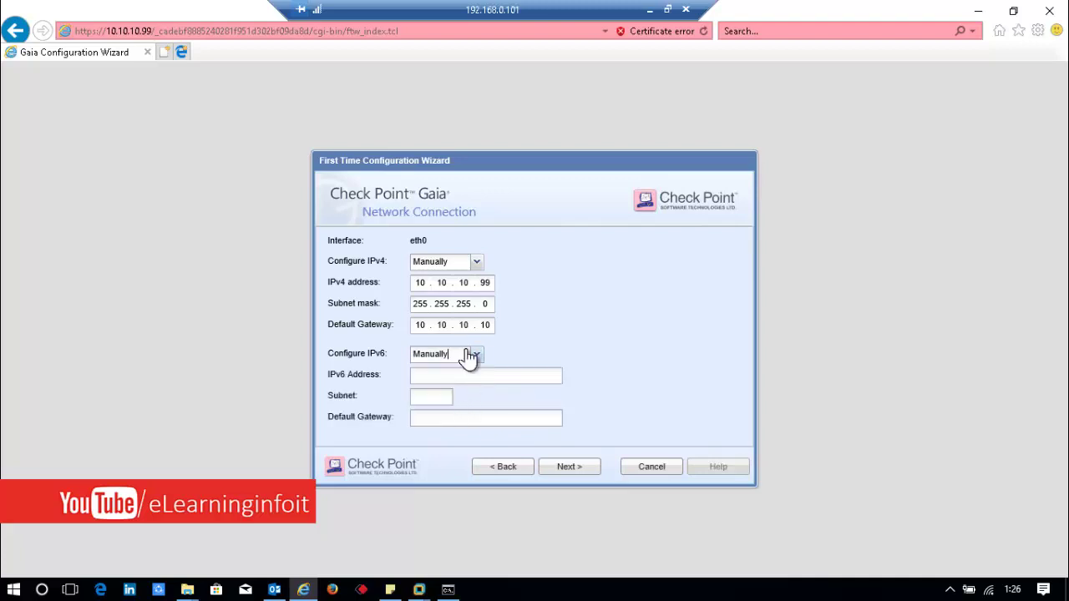
pyautogui.click(480, 357)
pyautogui.click(460, 383)
pyautogui.click(575, 471)
pyautogui.moveTo(494, 252); pyautogui.dragTo(445, 253)
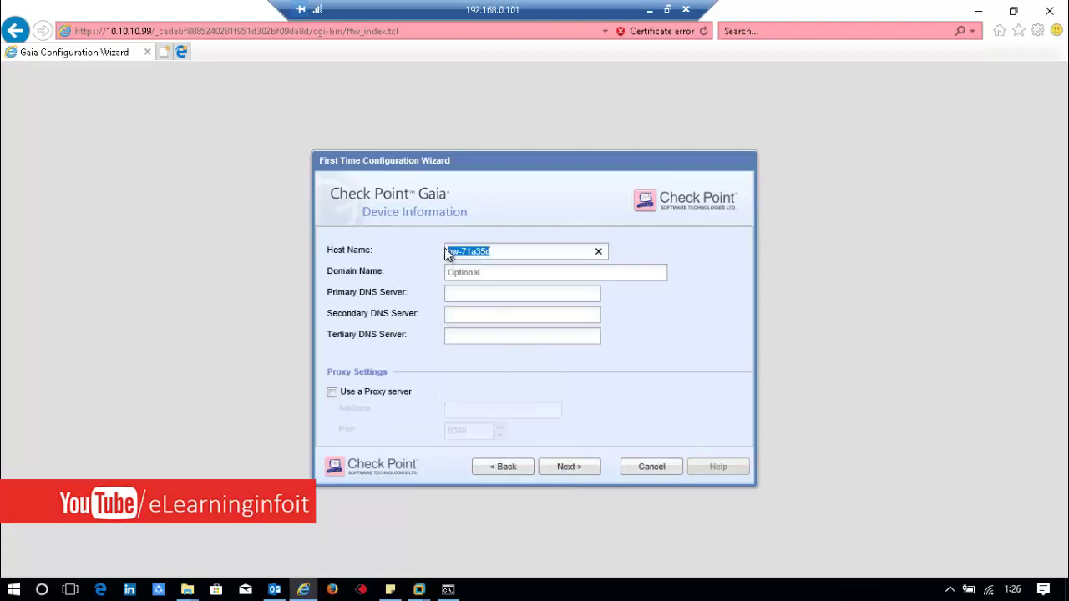
# Step: Rename the host to GW-CP and set DNS servers 8.8.8.8 and 4.2.2.2
pyautogui.press('BackSpace')
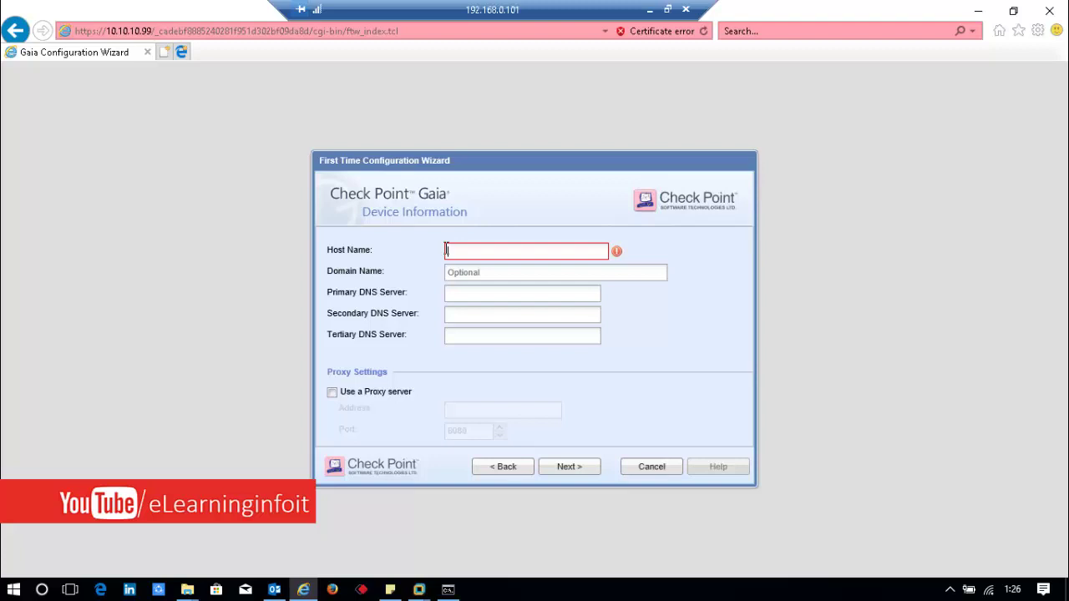
pyautogui.write('GW')
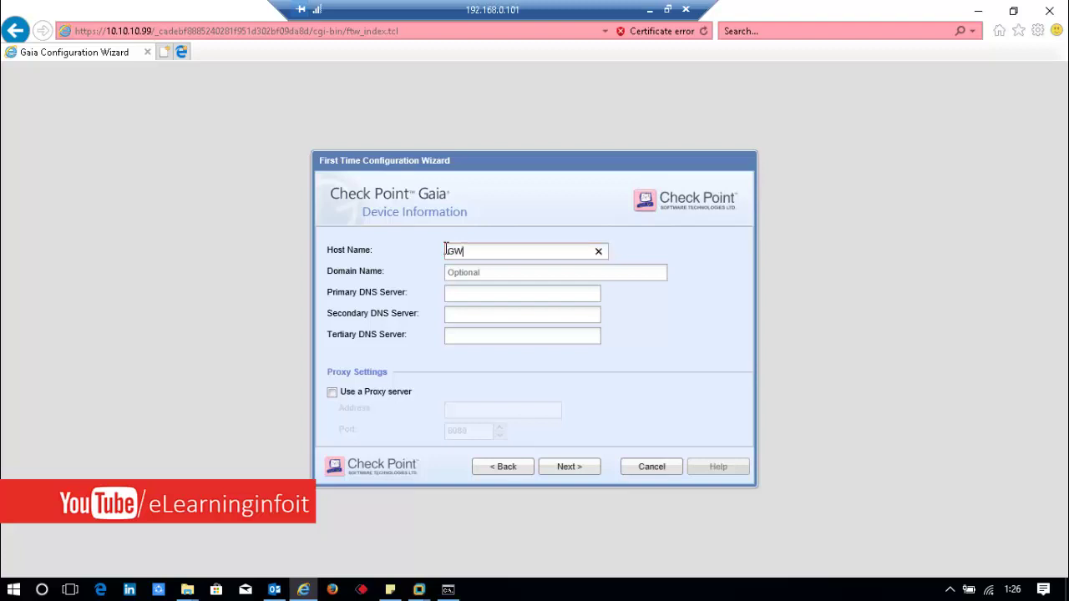
pyautogui.write('-CP')
pyautogui.click(488, 272)
pyautogui.click(489, 294)
pyautogui.write('8.8.8.8')
pyautogui.press('BackSpace')
pyautogui.press('Tab')
pyautogui.write('4.2.2.2')
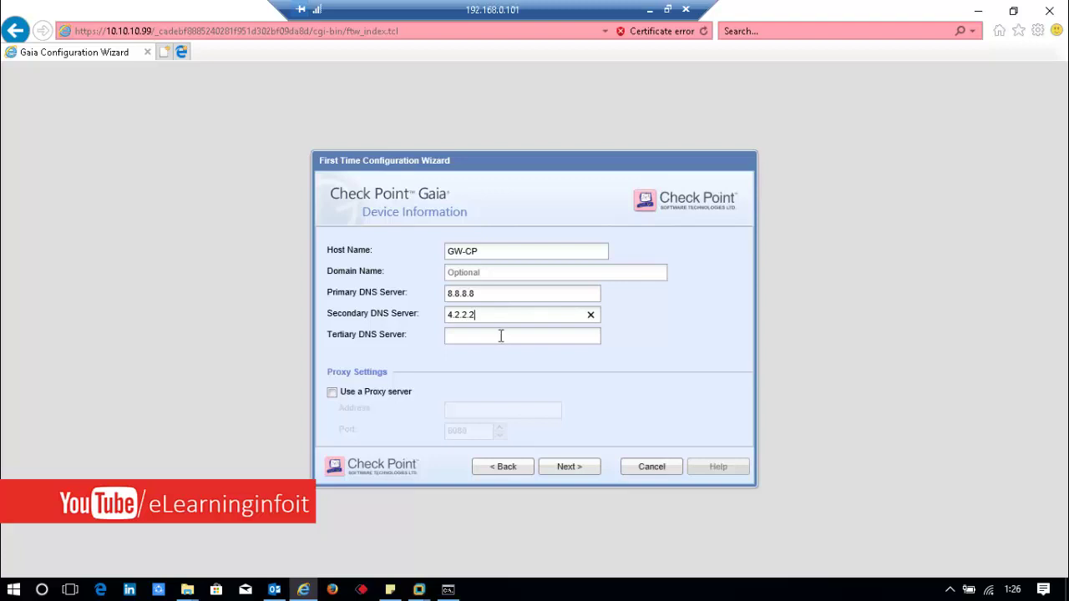
# Step: Leave the Use a Proxy server option unchecked
pyautogui.click(491, 274)
pyautogui.click(332, 393)
pyautogui.click(331, 392)
pyautogui.click(493, 409)
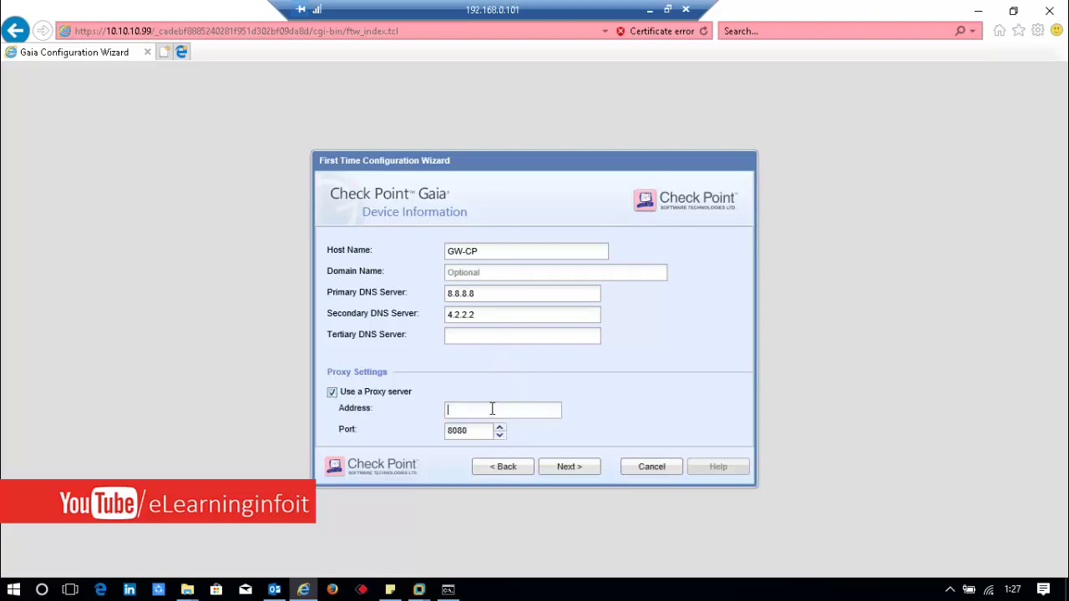
pyautogui.click(331, 393)
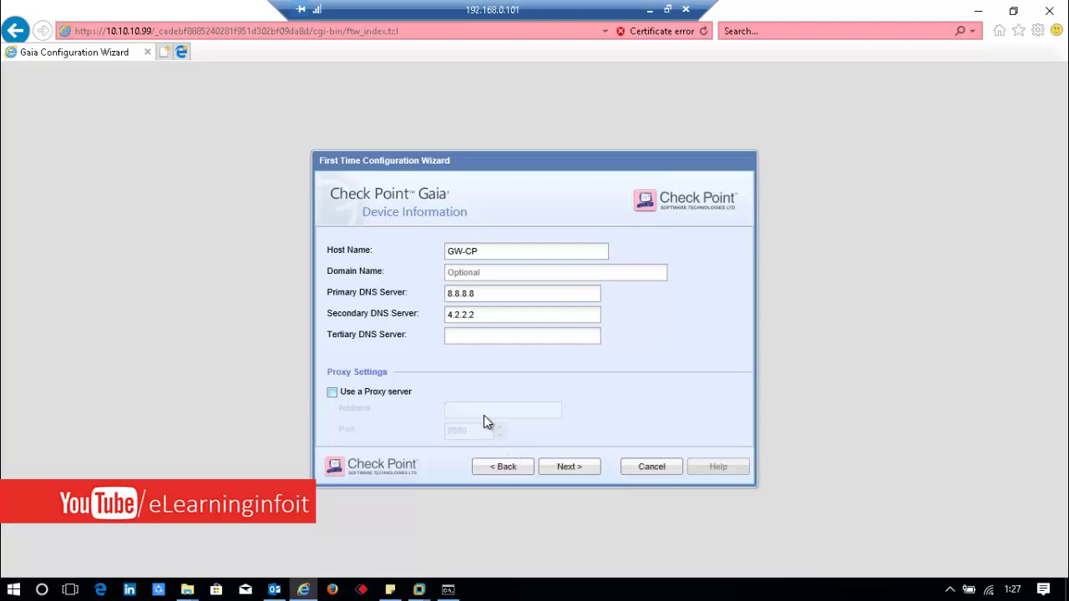
# Step: Choose Kolkata, Asia (GMT +5:30) on Date and Time and continue to Installation Type
pyautogui.click(575, 465)
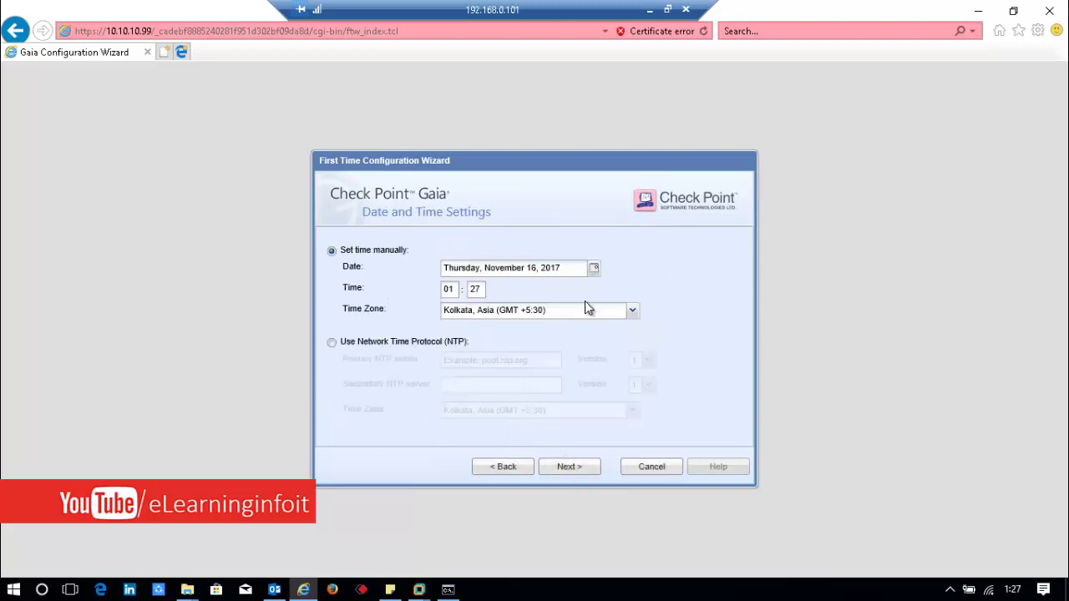
pyautogui.click(634, 314)
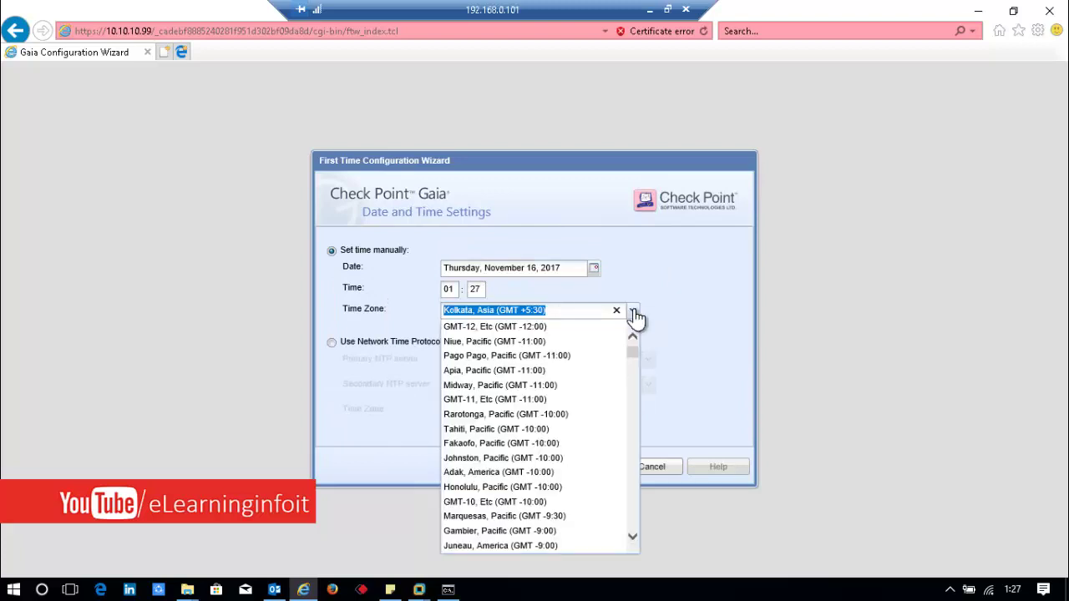
pyautogui.write('Ko')
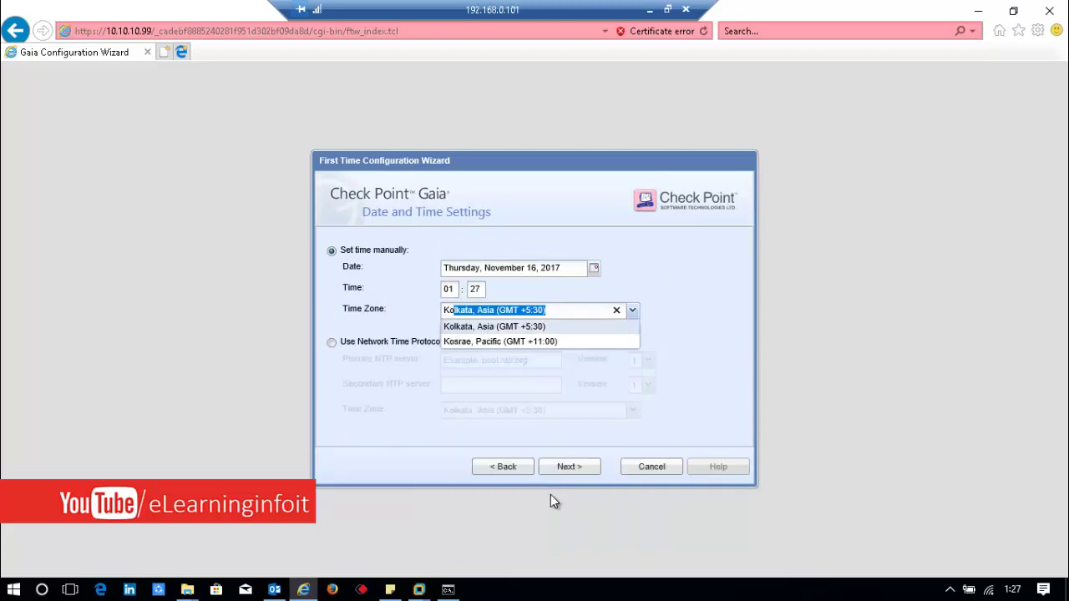
pyautogui.click(473, 326)
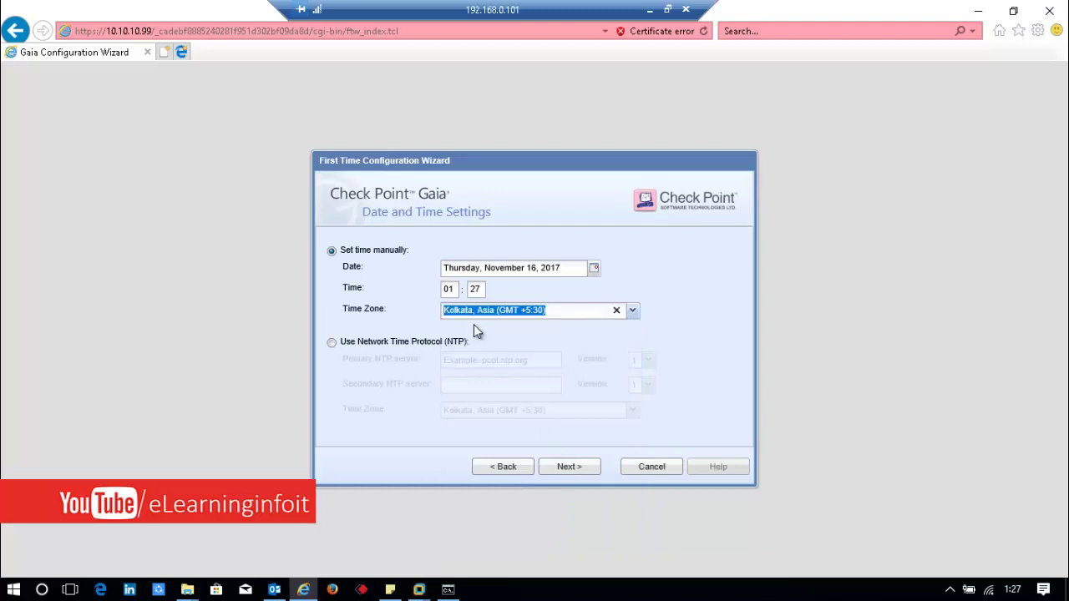
pyautogui.click(553, 310)
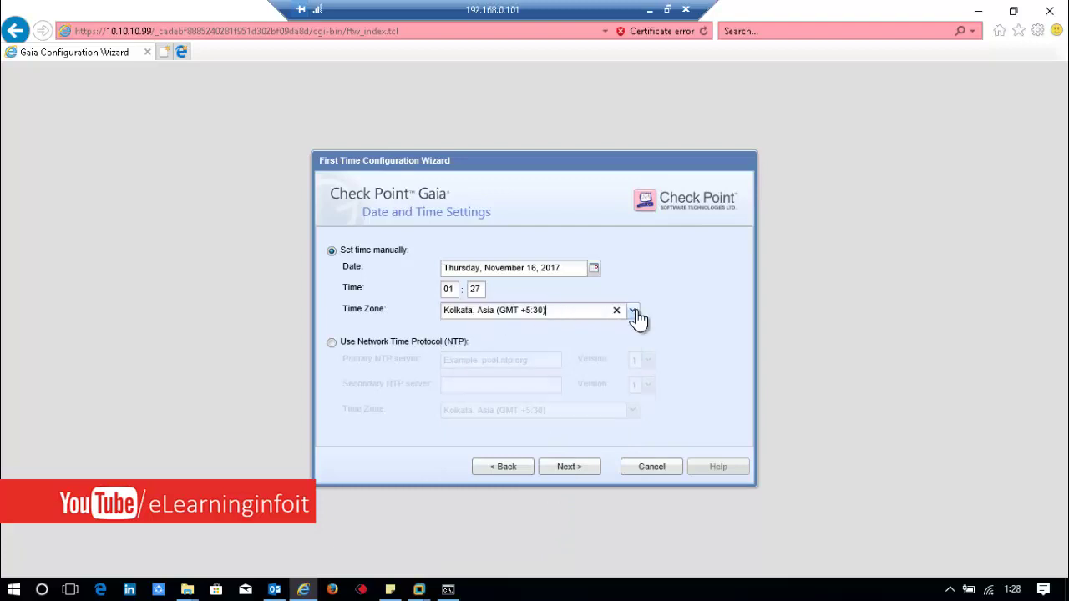
pyautogui.click(636, 316)
pyautogui.click(636, 316)
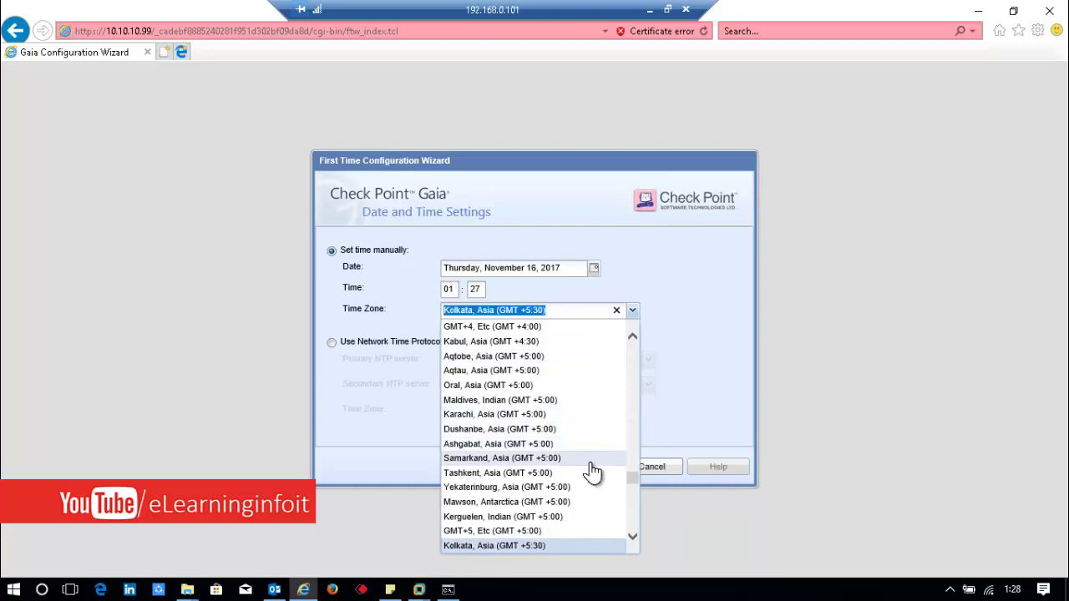
pyautogui.click(698, 381)
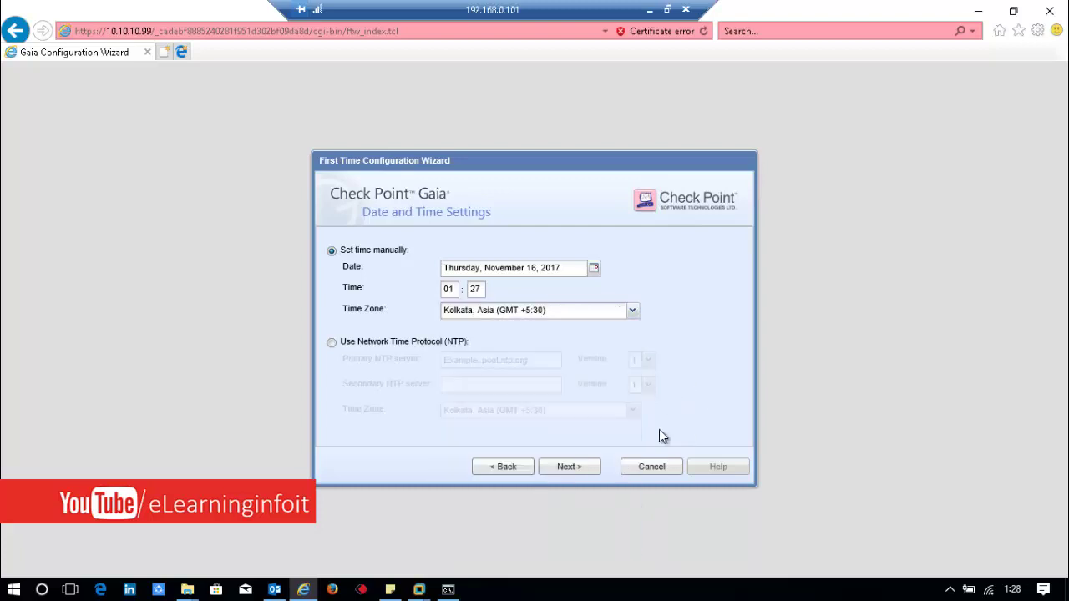
pyautogui.click(573, 470)
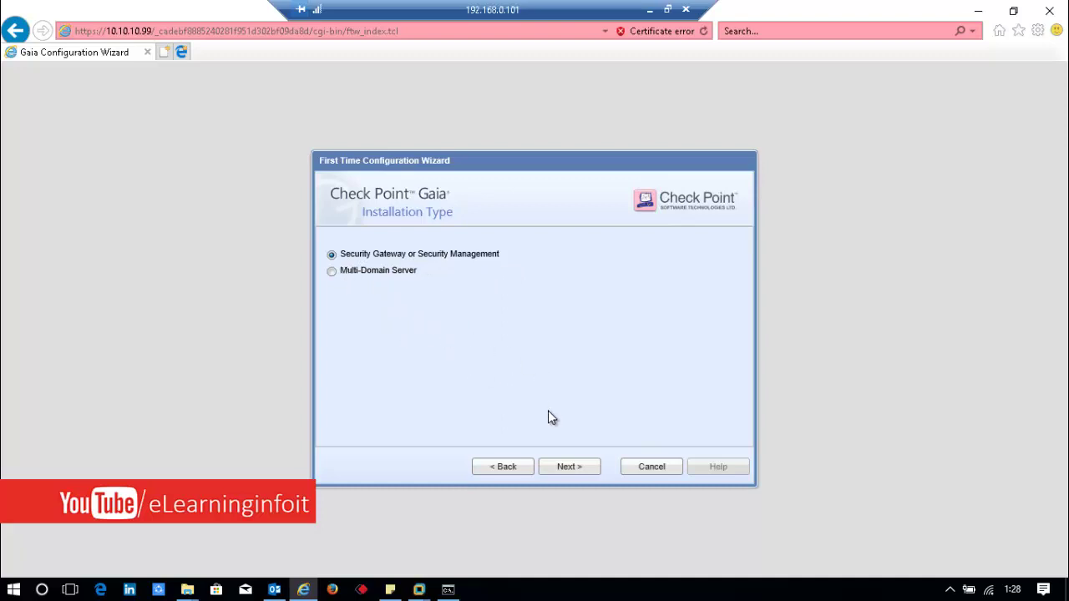
# Step: Keep the Security Gateway or Security Management install type and go on to the Products step
pyautogui.click(576, 472)
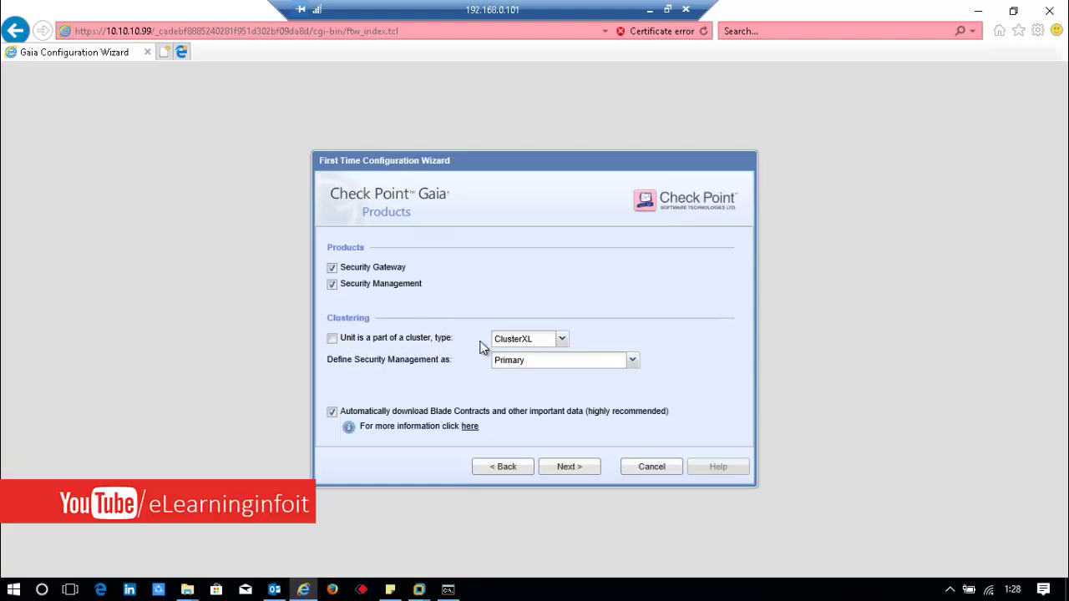
# Step: Keep both products, then create the administrator account with its name and a confirmed new password
pyautogui.click(568, 468)
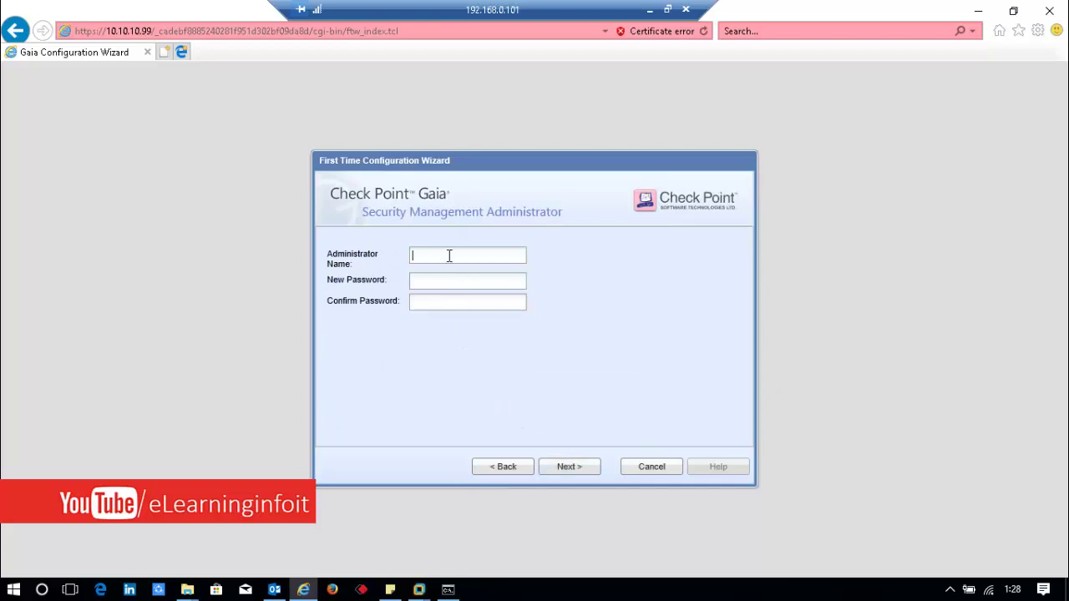
pyautogui.write('admin')
pyautogui.press('Tab')
pyautogui.write('admin1234')
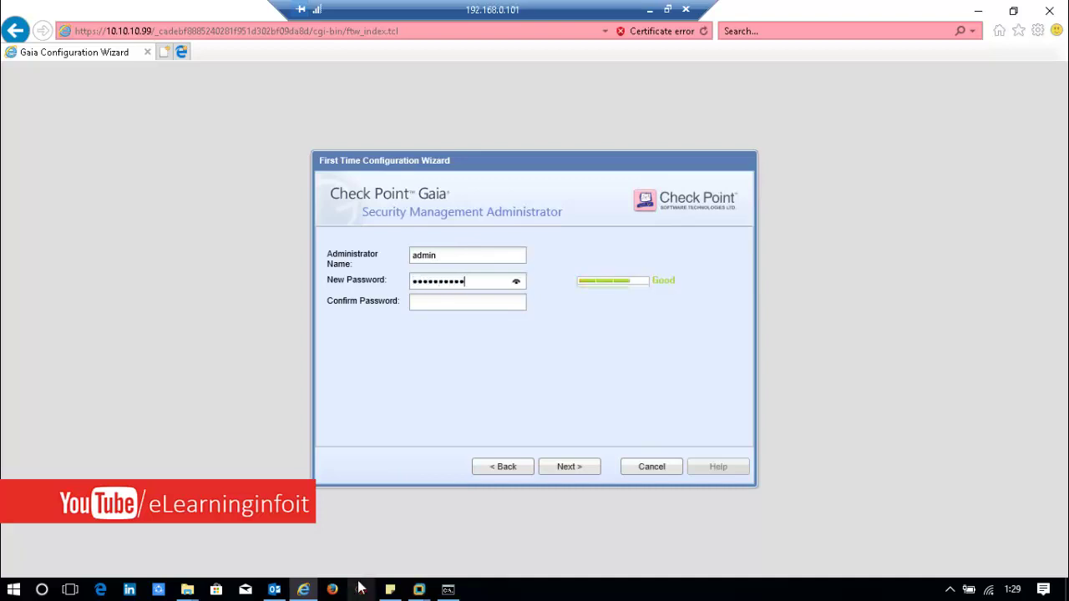
pyautogui.press('BackSpace')
pyautogui.press('BackSpace')
pyautogui.press('BackSpace')
pyautogui.press('BackSpace')
pyautogui.press('BackSpace')
pyautogui.press('BackSpace')
pyautogui.press('BackSpace')
pyautogui.press('BackSpace')
pyautogui.press('BackSpace')
pyautogui.write('admin')
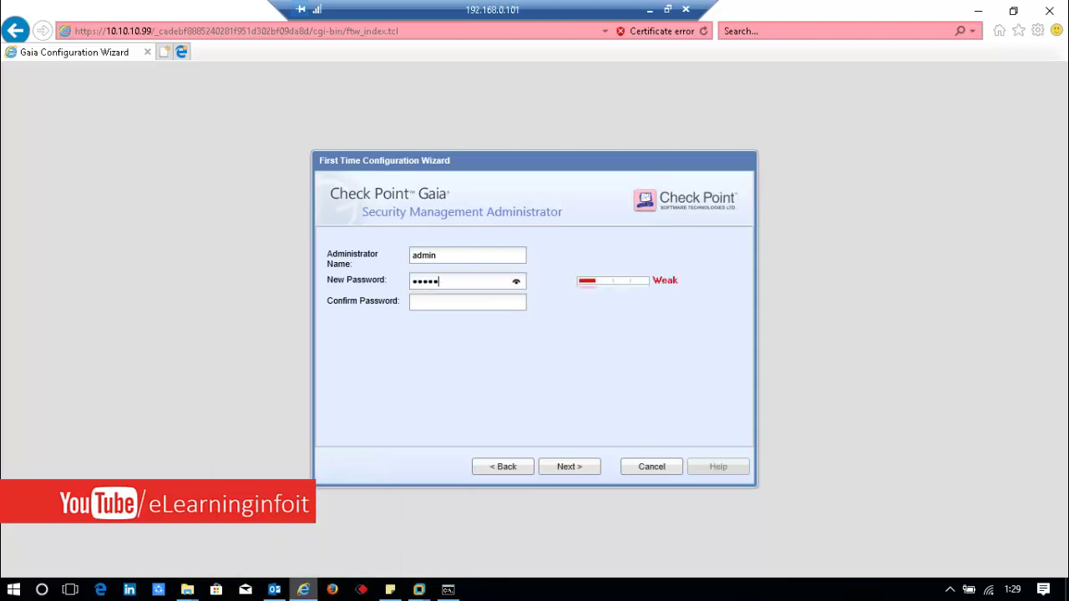
pyautogui.write('12345')
pyautogui.press('Tab')
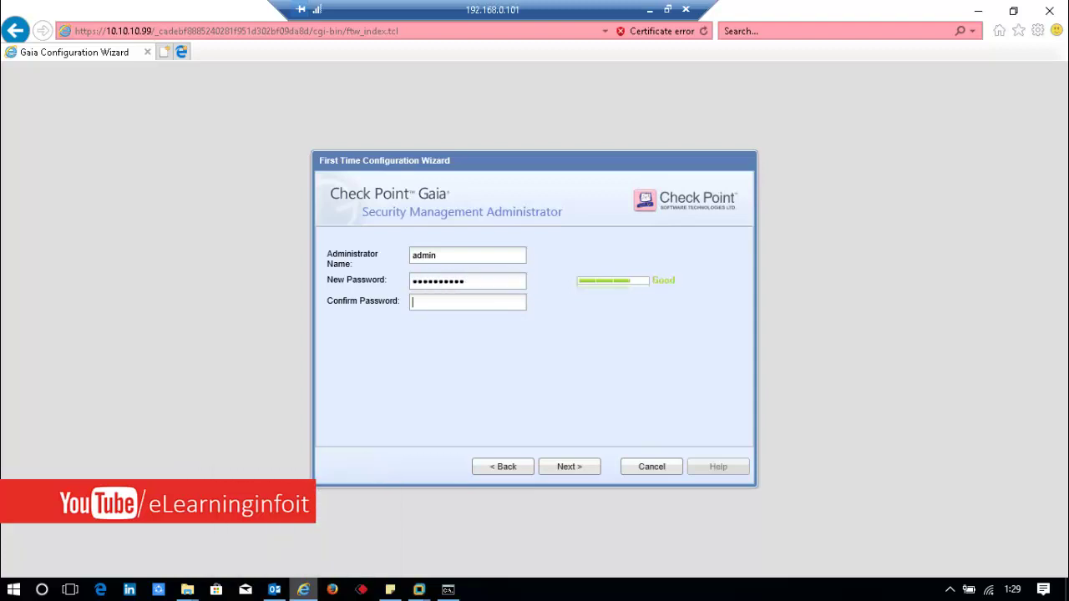
pyautogui.write('admin12')
pyautogui.moveTo(303, 590)
pyautogui.write('345')
pyautogui.click(568, 470)
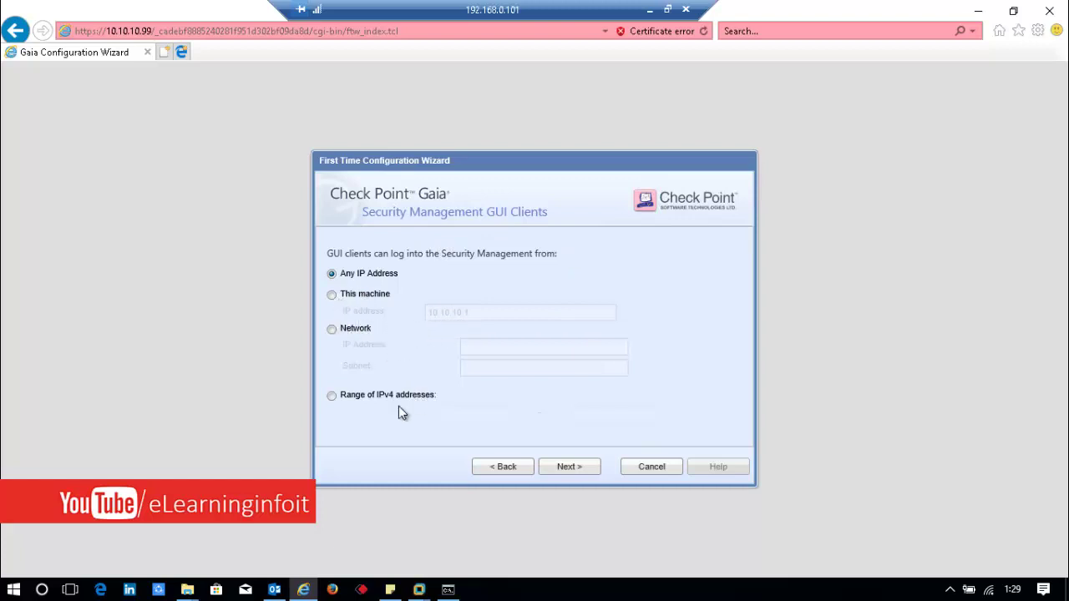
pyautogui.click(332, 395)
pyautogui.click(442, 415)
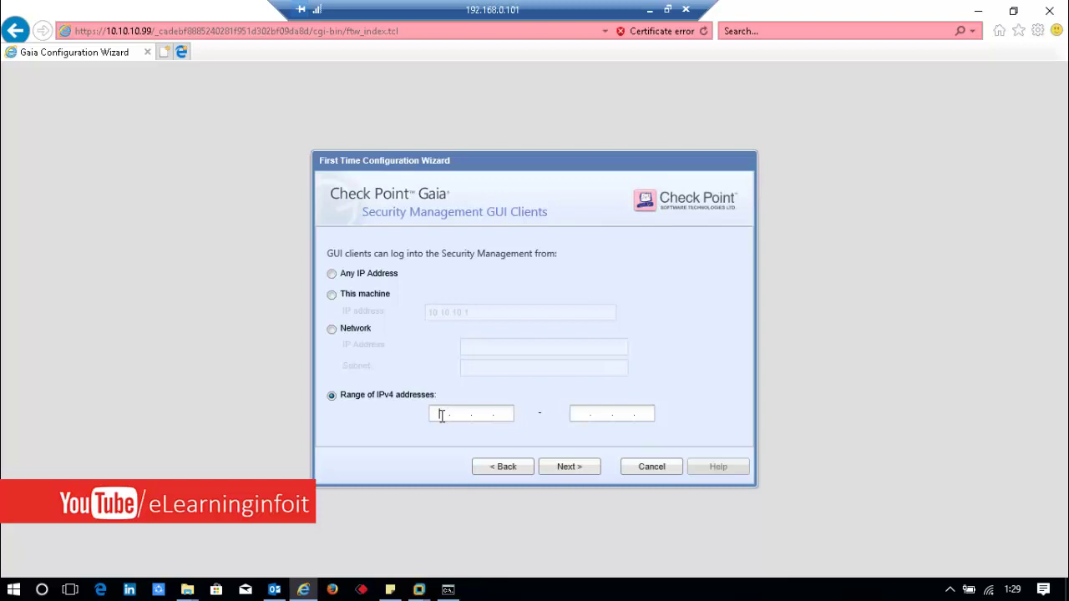
pyautogui.click(331, 275)
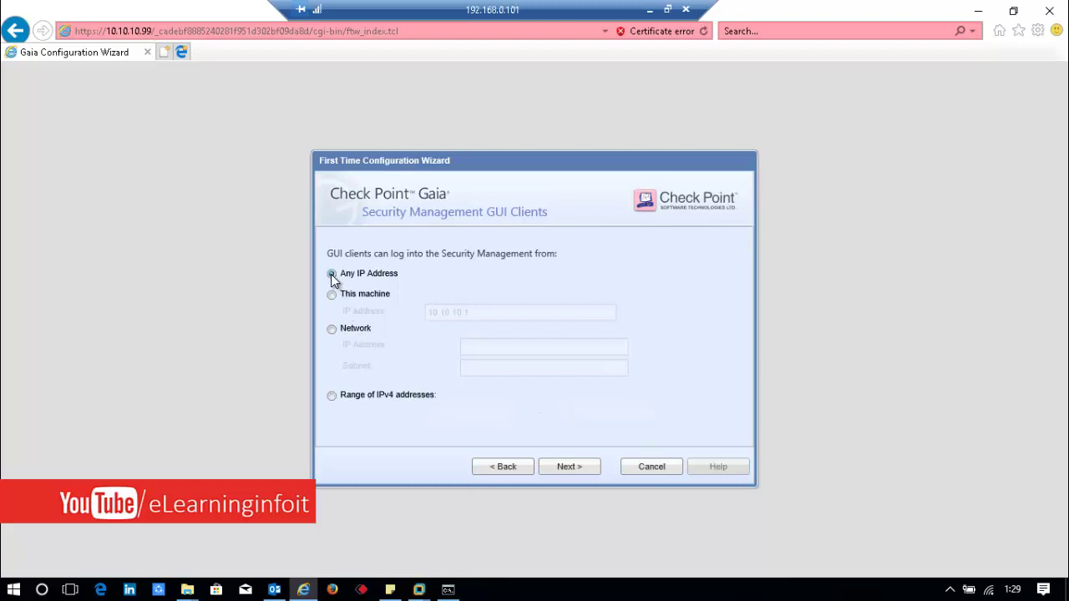
# Step: Finish the wizard, confirm starting the configuration process, and minimise the remote session to the desktop
pyautogui.click(564, 476)
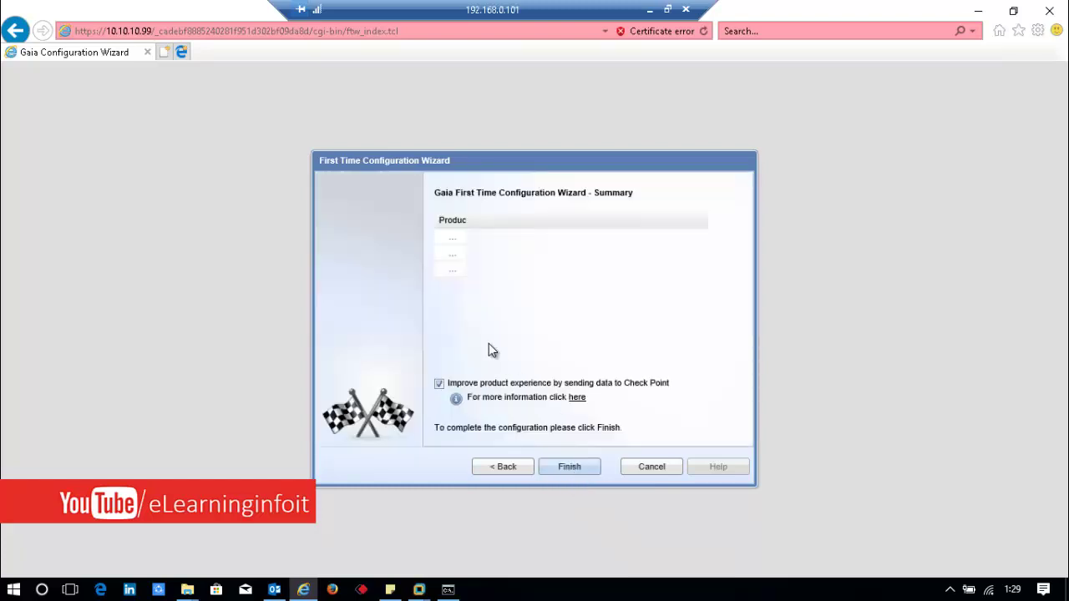
pyautogui.click(561, 473)
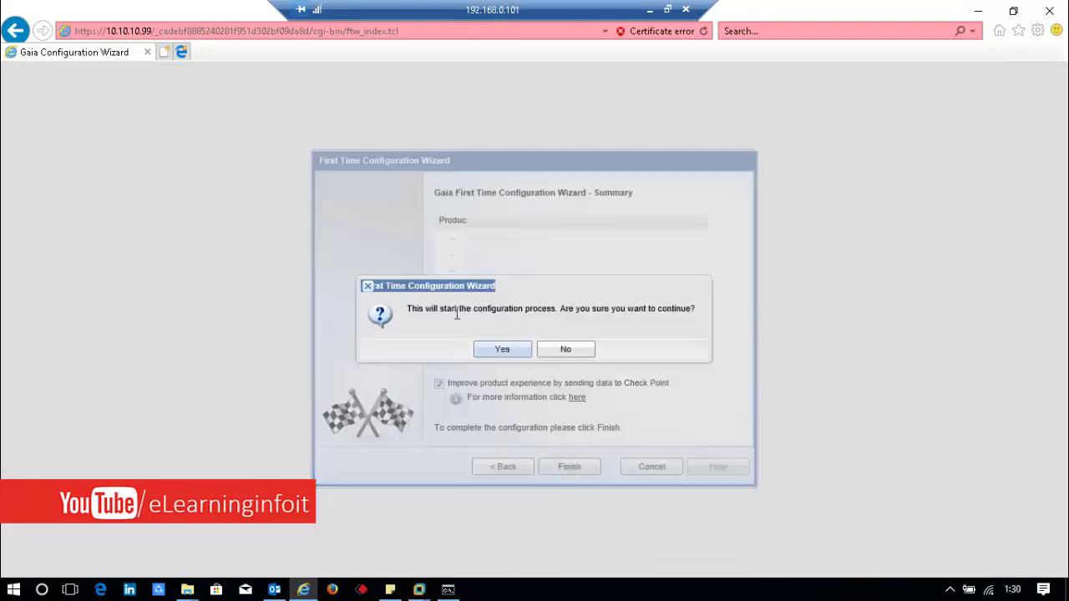
pyautogui.click(504, 349)
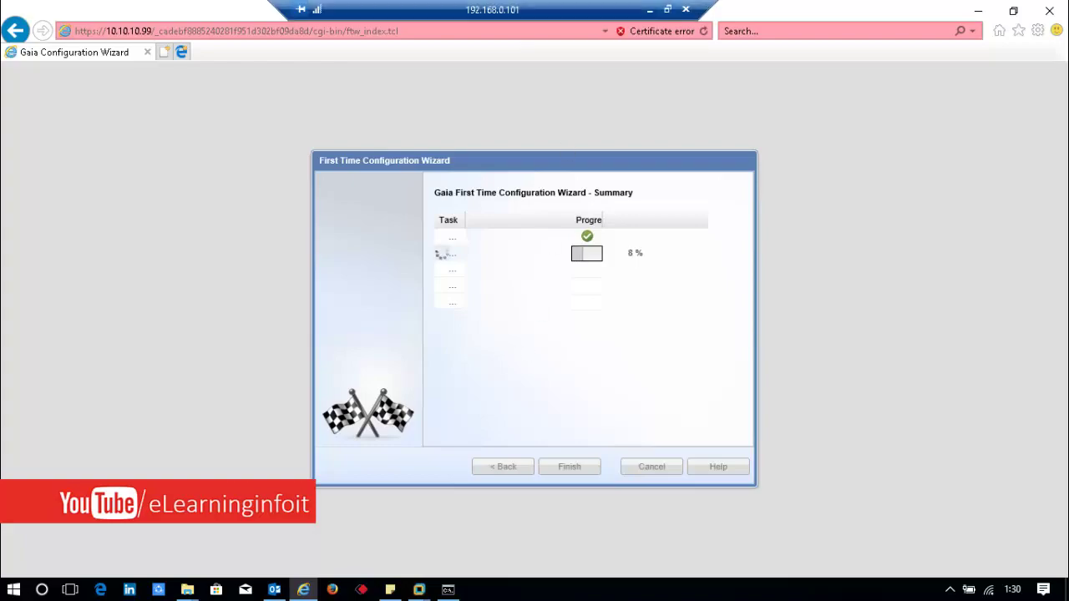
pyautogui.click(649, 10)
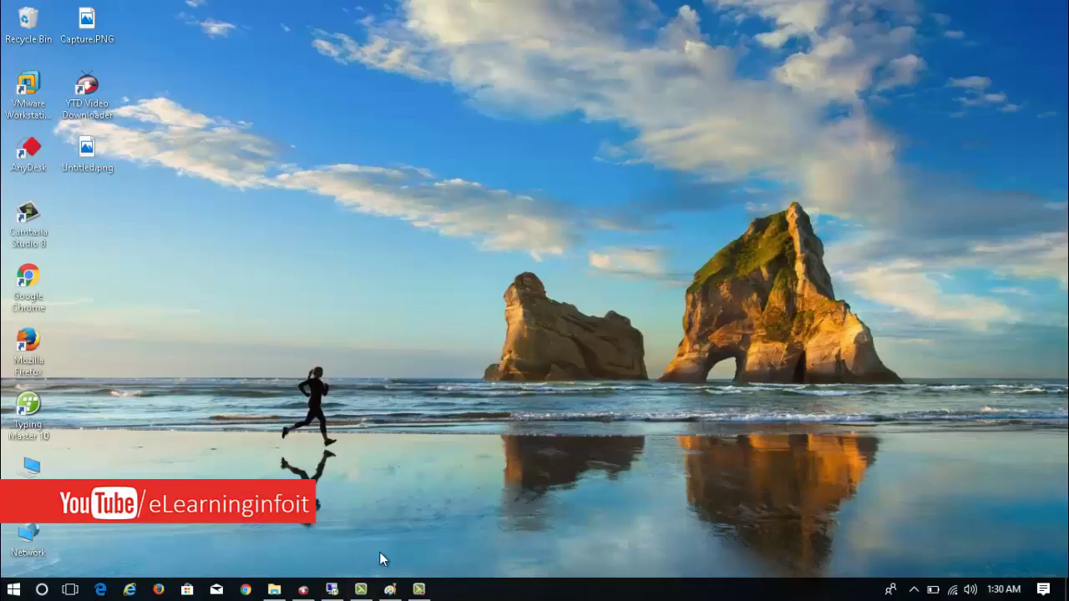
# Step: Pause the screen recording and accept the restart prompt so the gateway reboots now
pyautogui.click(419, 590)
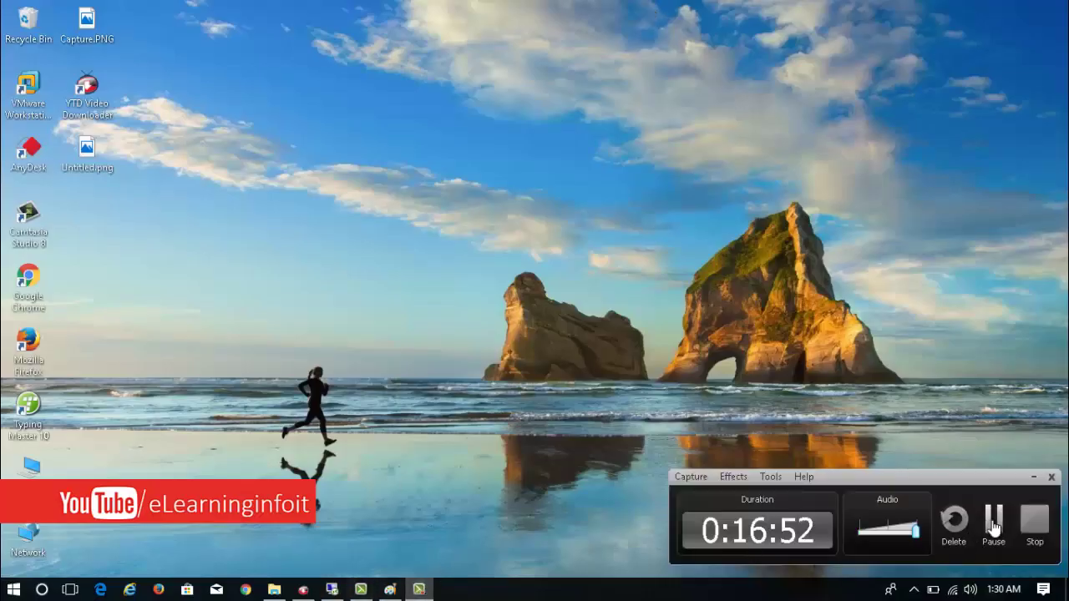
pyautogui.click(993, 521)
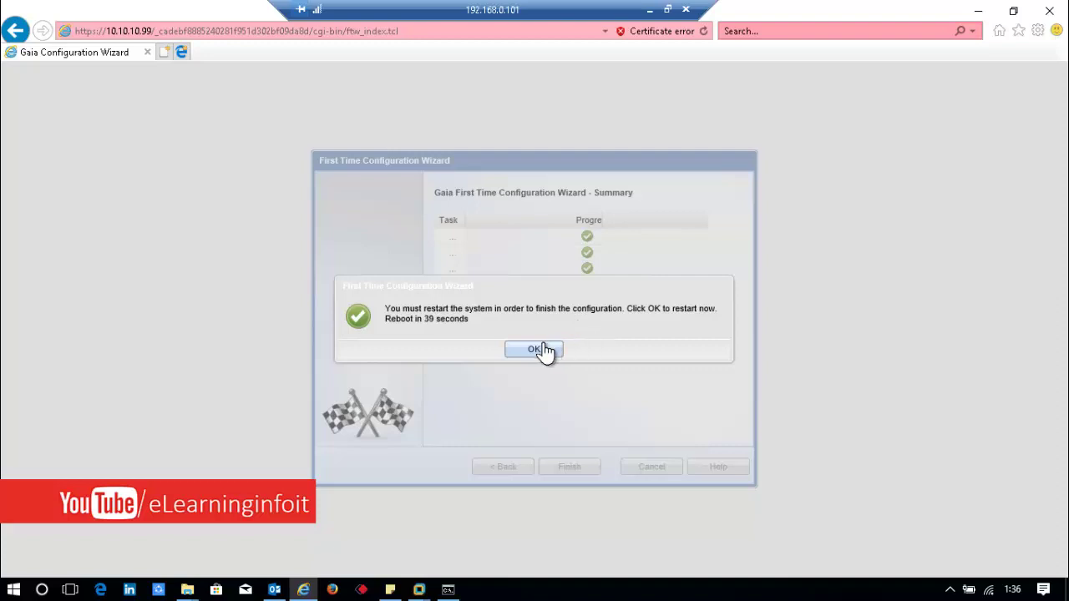
pyautogui.click(543, 349)
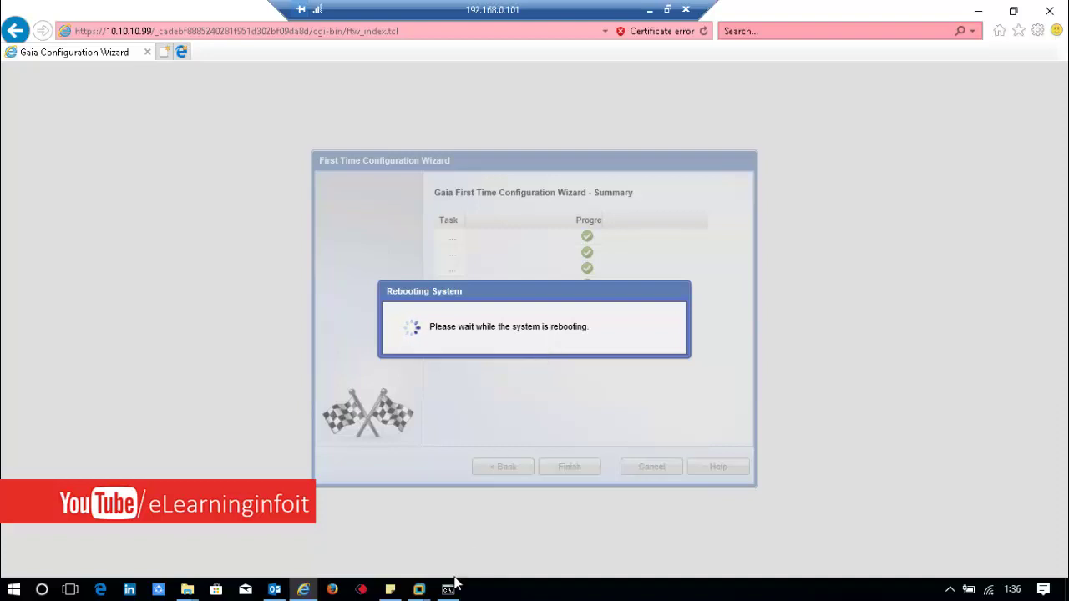
# Step: Switch to the Check Point R77.30 virtual machine console, then pause the screen recording
pyautogui.moveTo(419, 590)
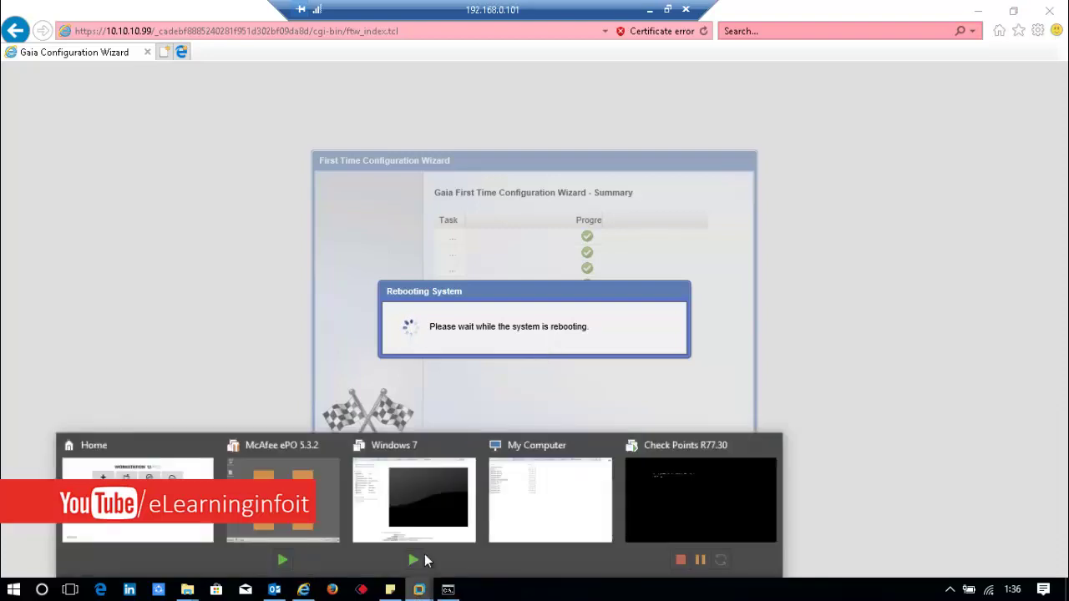
pyautogui.click(641, 527)
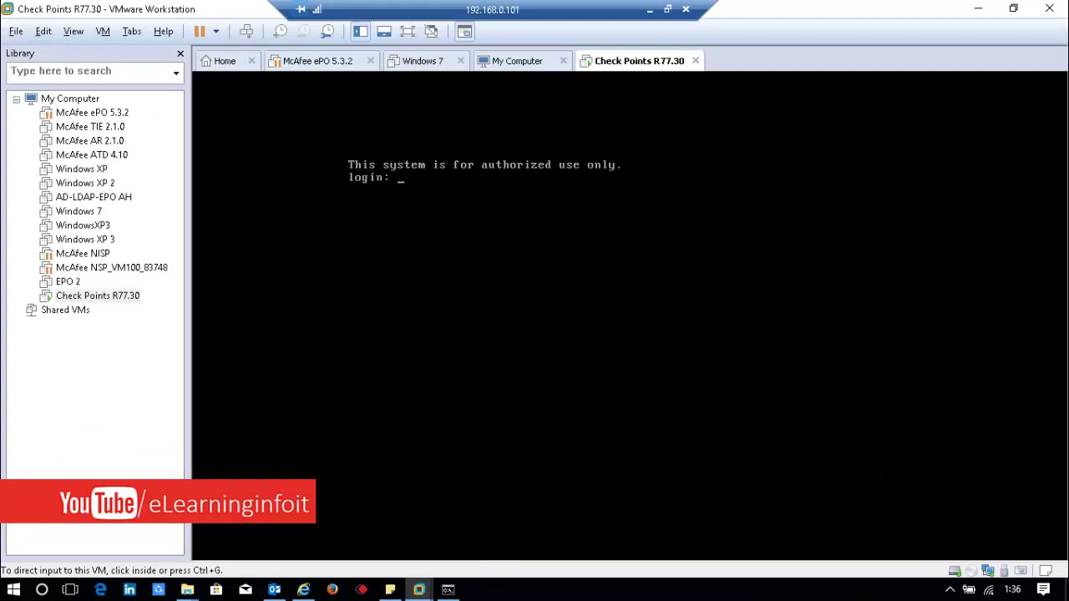
pyautogui.click(517, 296)
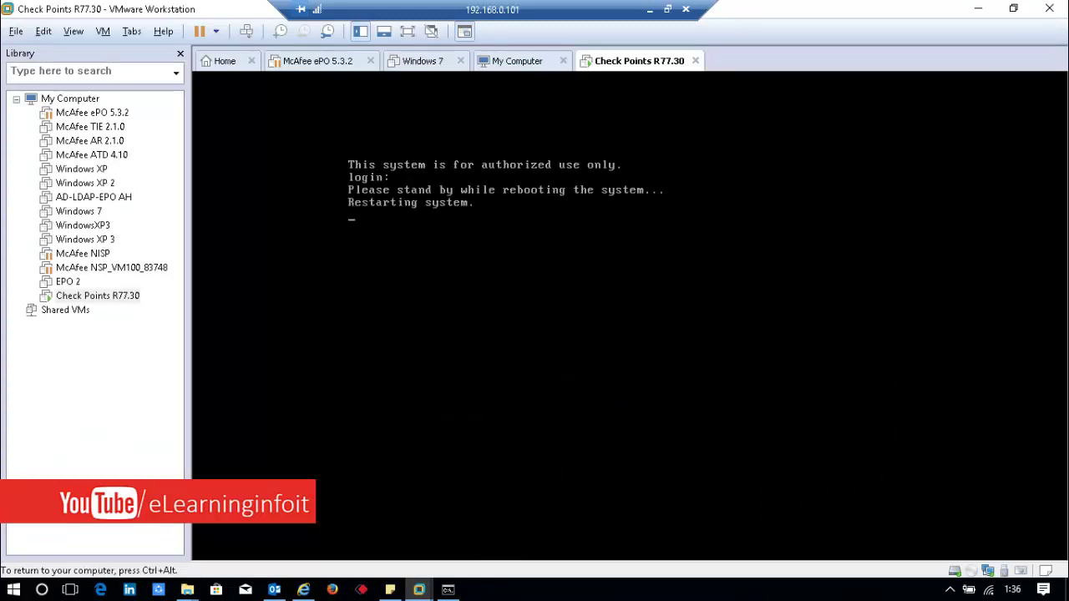
pyautogui.hotkey('ctrl', 'alt')
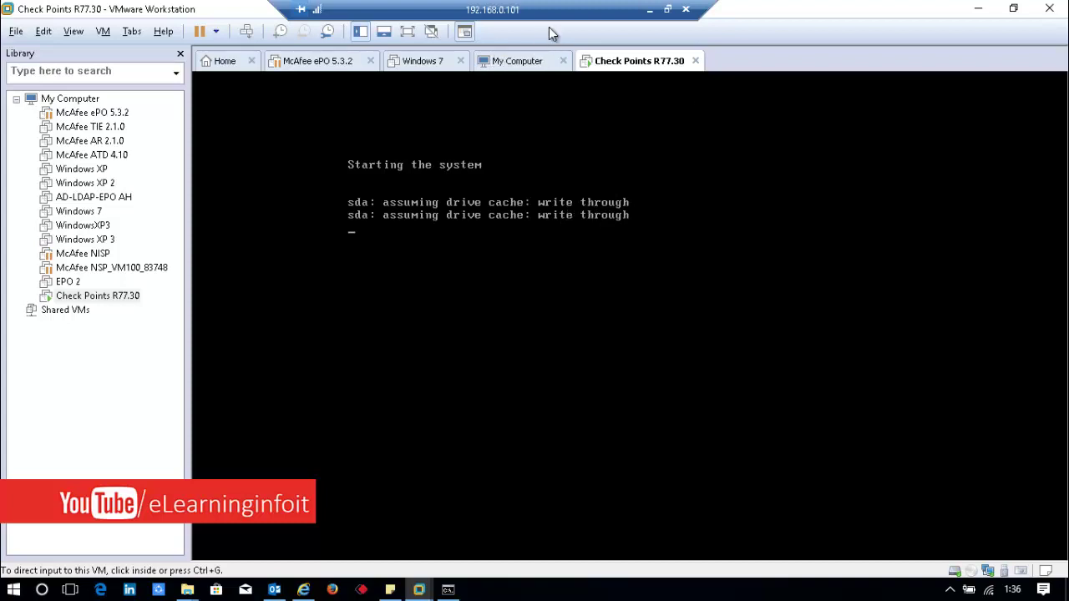
pyautogui.click(650, 9)
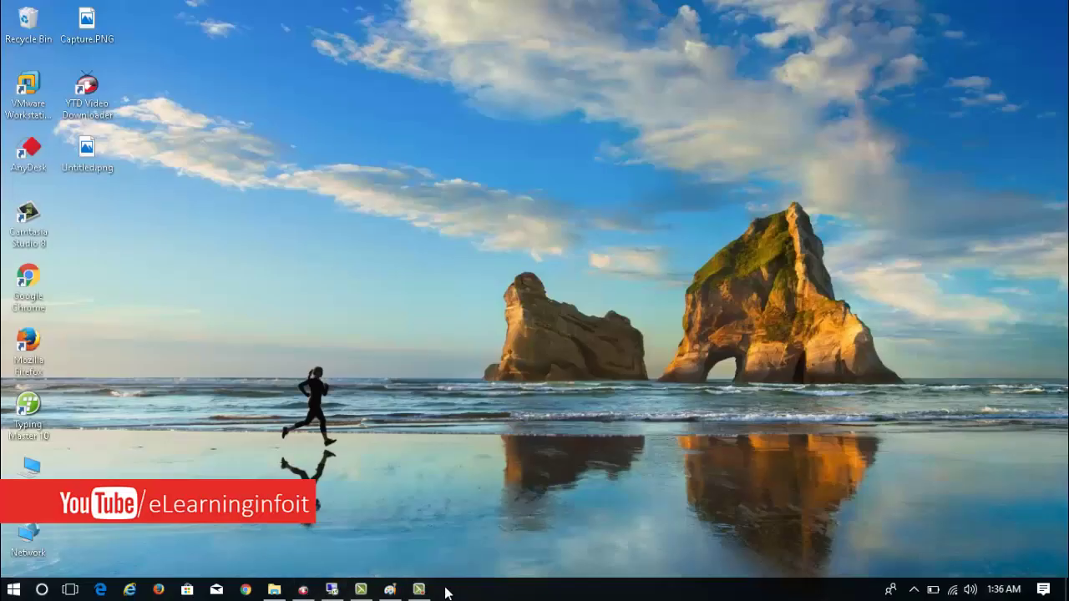
pyautogui.click(418, 589)
pyautogui.click(994, 519)
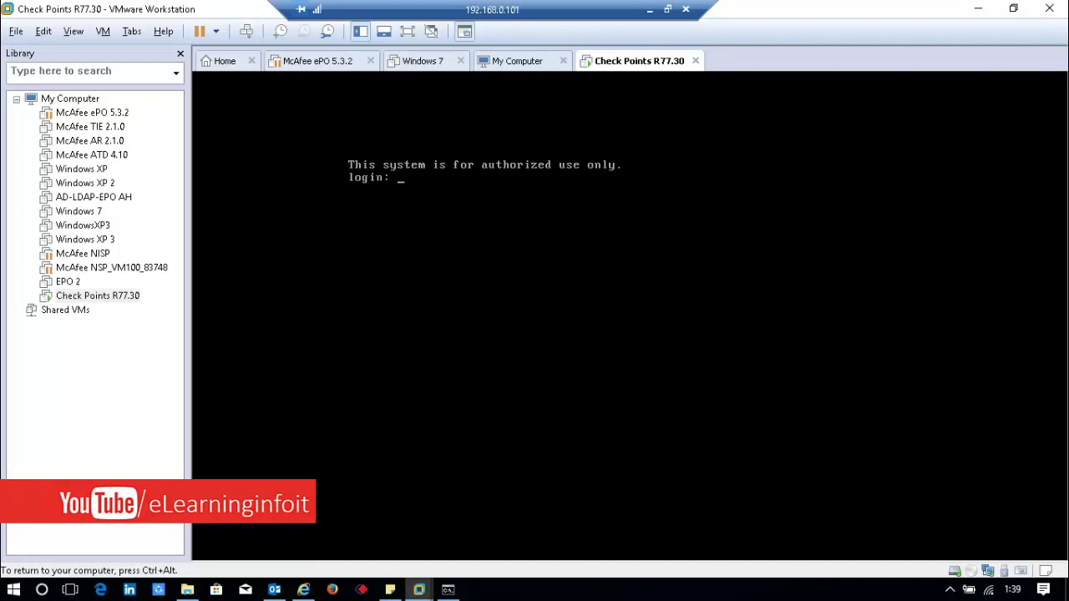
# Step: Log in at the Gaia console with the administrator account and release input from the VM
pyautogui.write('a')
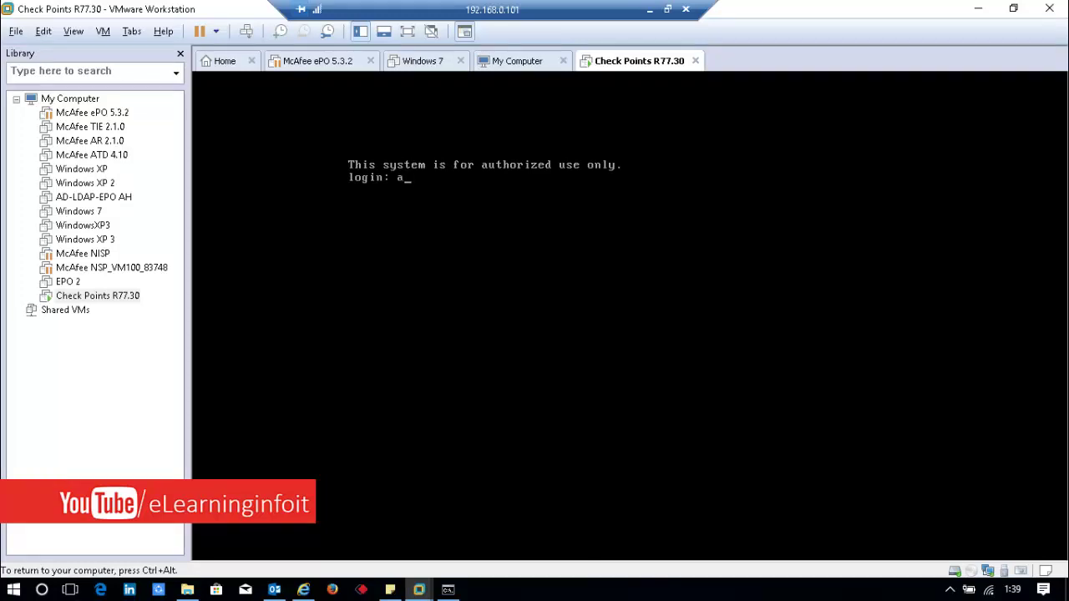
pyautogui.press('BackSpace')
pyautogui.write('admin')
pyautogui.press('Return')
pyautogui.press('Return')
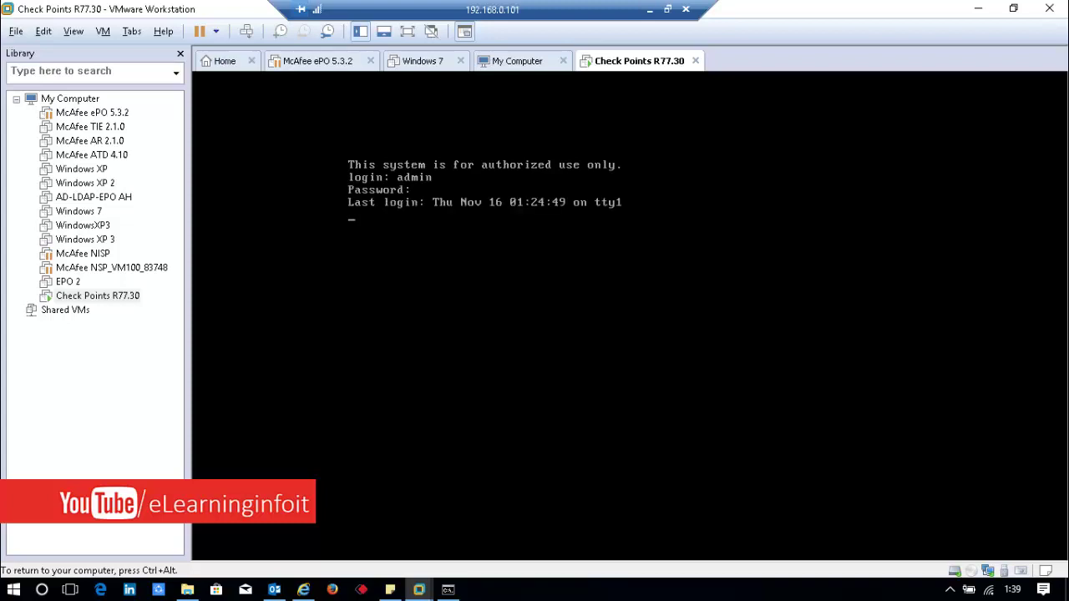
pyautogui.hotkey('ctrl', 'alt')
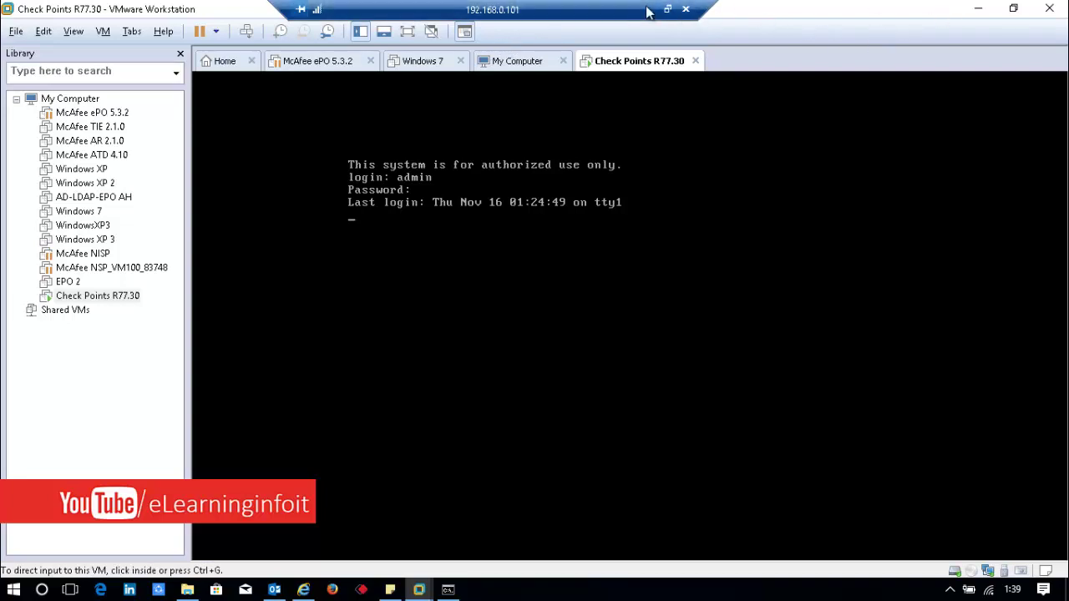
# Step: Sign in to Gaia Portal with the saved administrator login and dismiss the Configuration Locked and Try me! notices
pyautogui.click(969, 15)
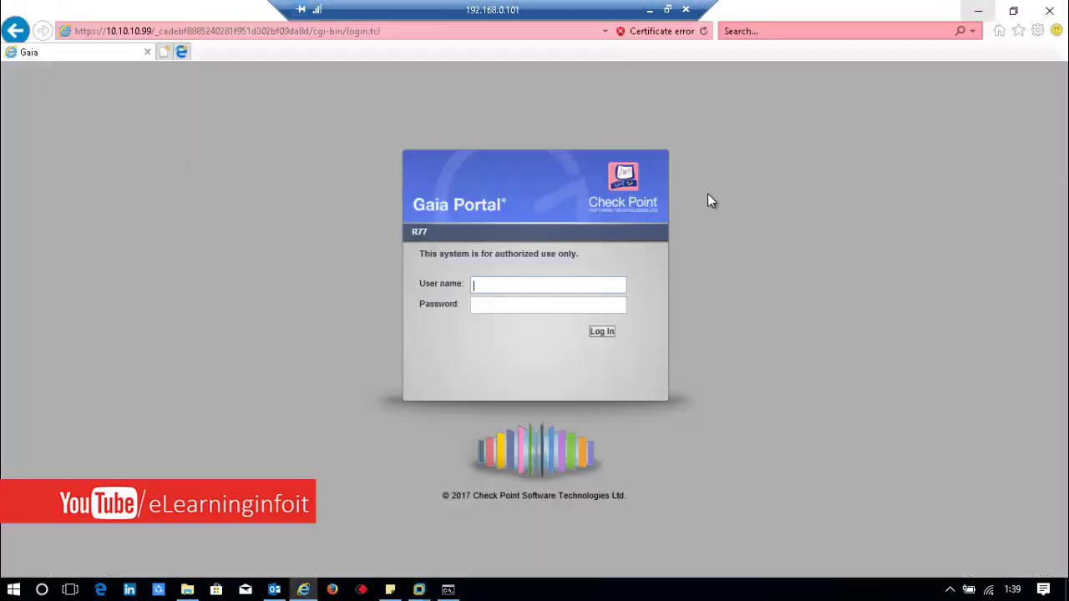
pyautogui.click(526, 286)
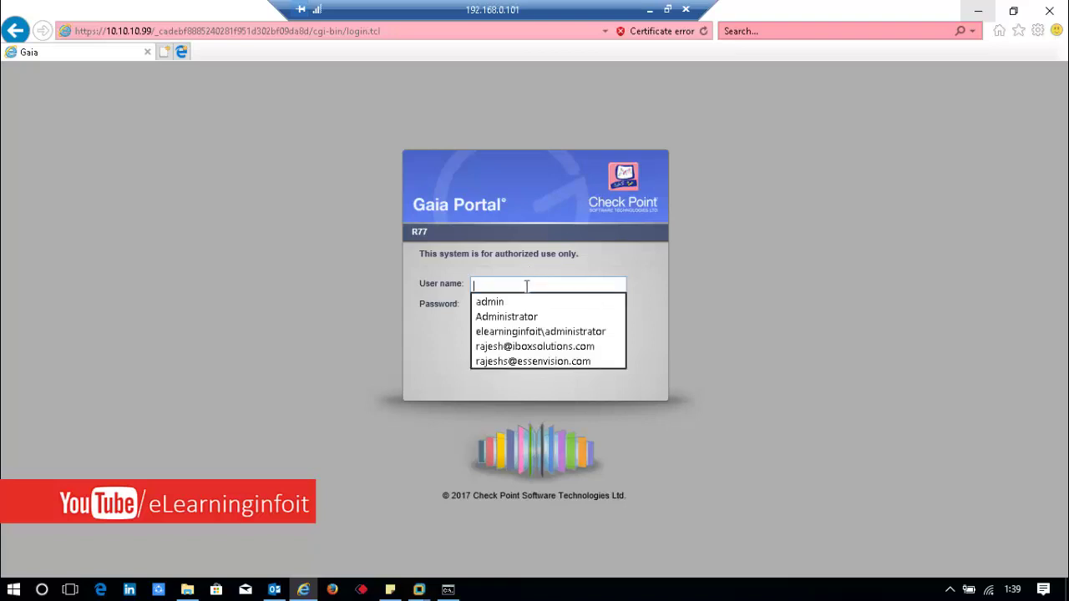
pyautogui.click(508, 302)
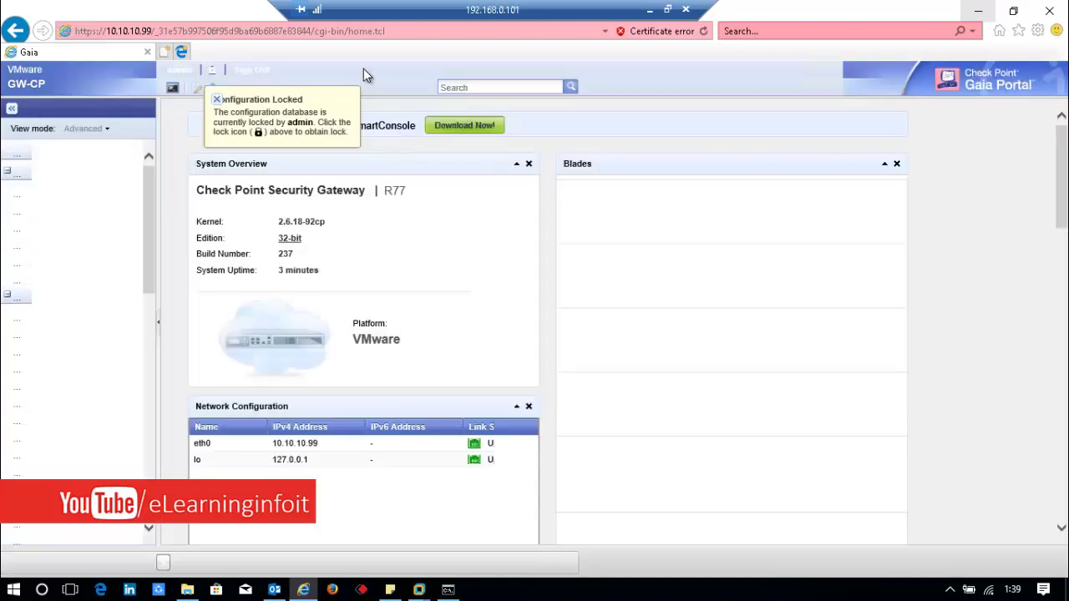
pyautogui.click(217, 100)
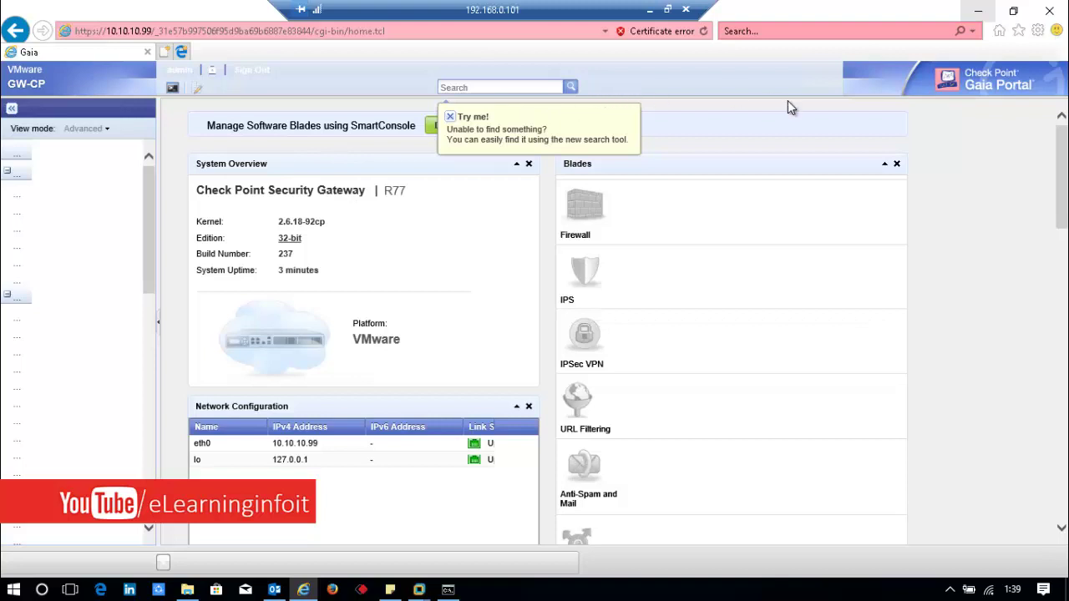
pyautogui.click(451, 117)
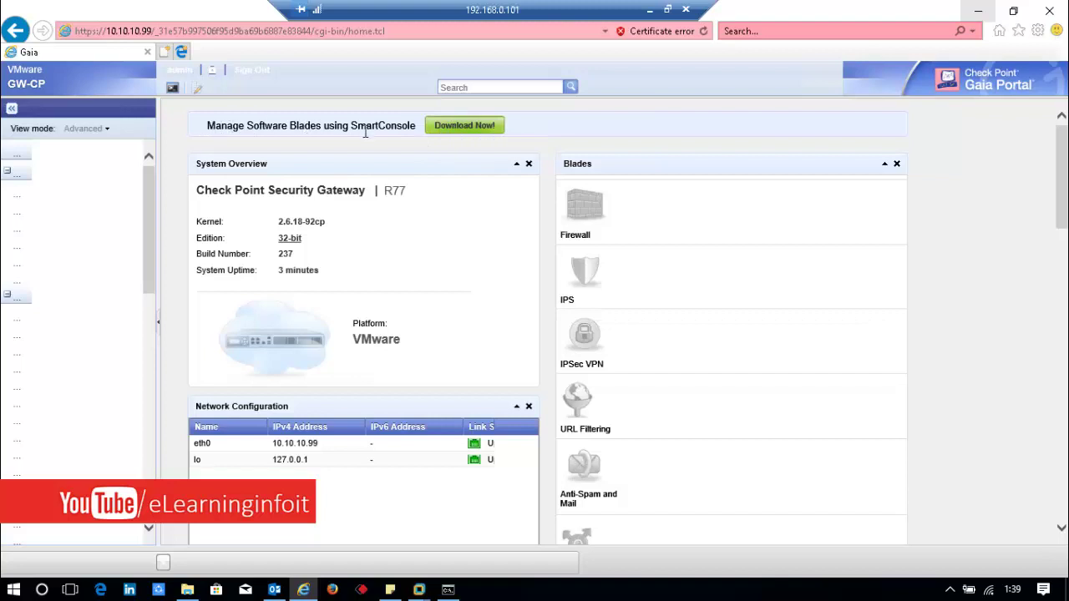
# Step: Save the SmartConsole.exe installer to the Desktop and check it in the downloads list
pyautogui.click(466, 132)
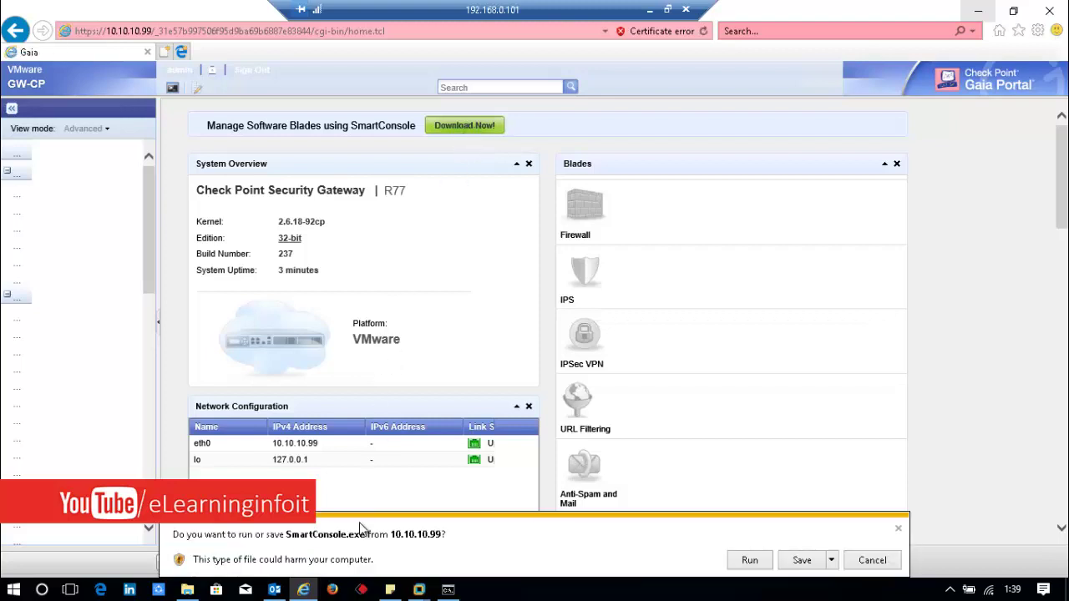
pyautogui.click(832, 561)
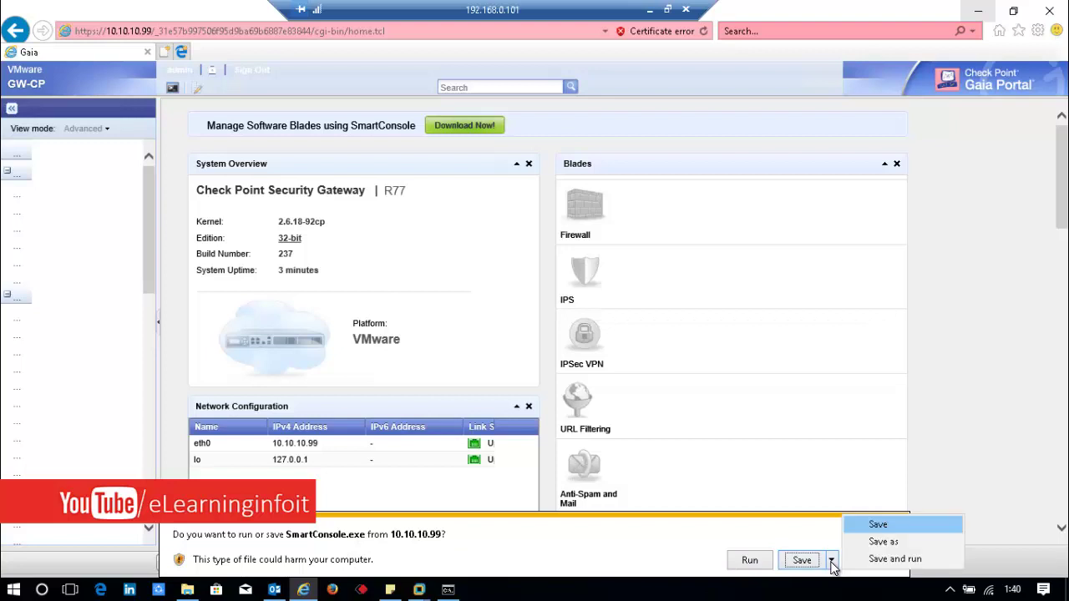
pyautogui.click(882, 542)
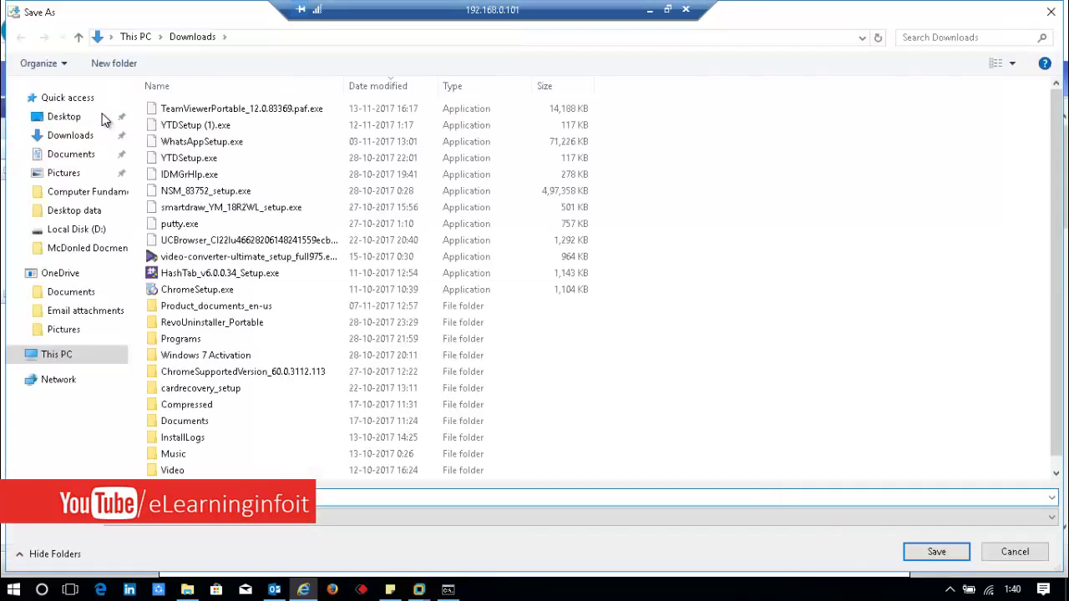
pyautogui.click(75, 121)
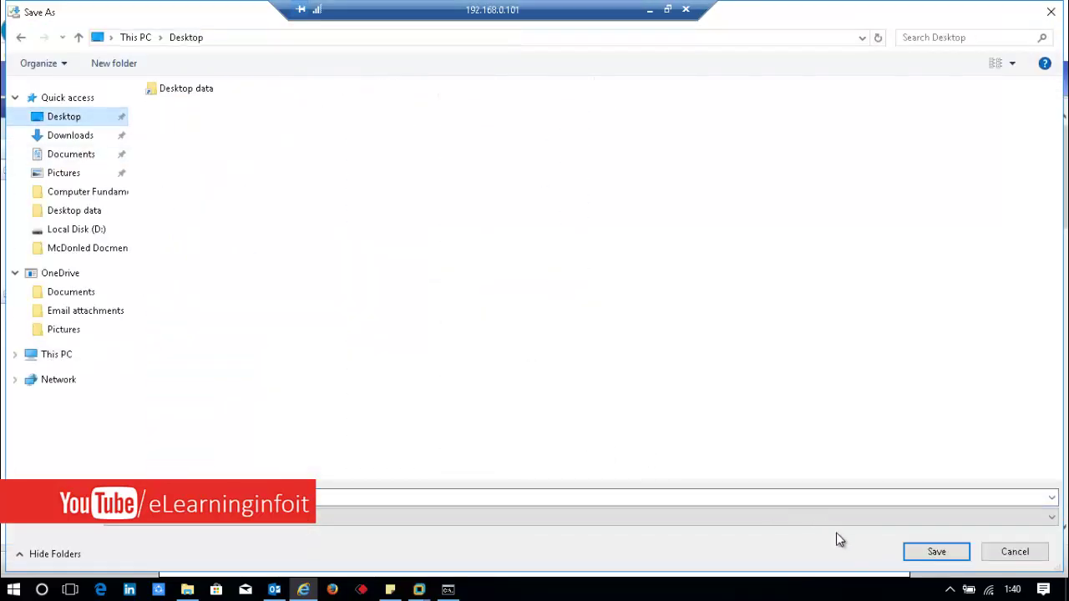
pyautogui.click(935, 552)
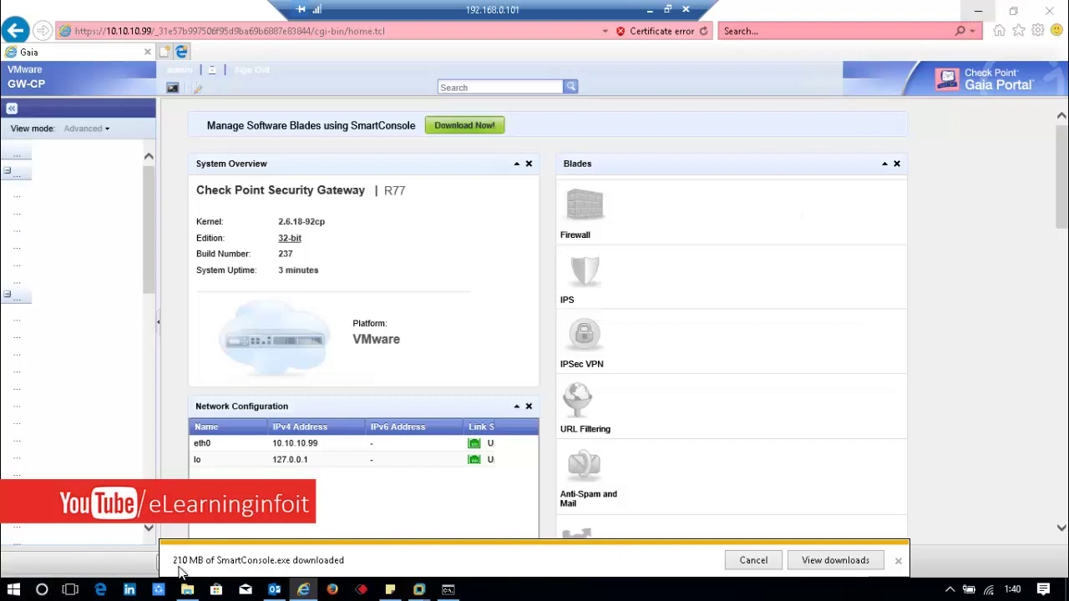
pyautogui.click(804, 560)
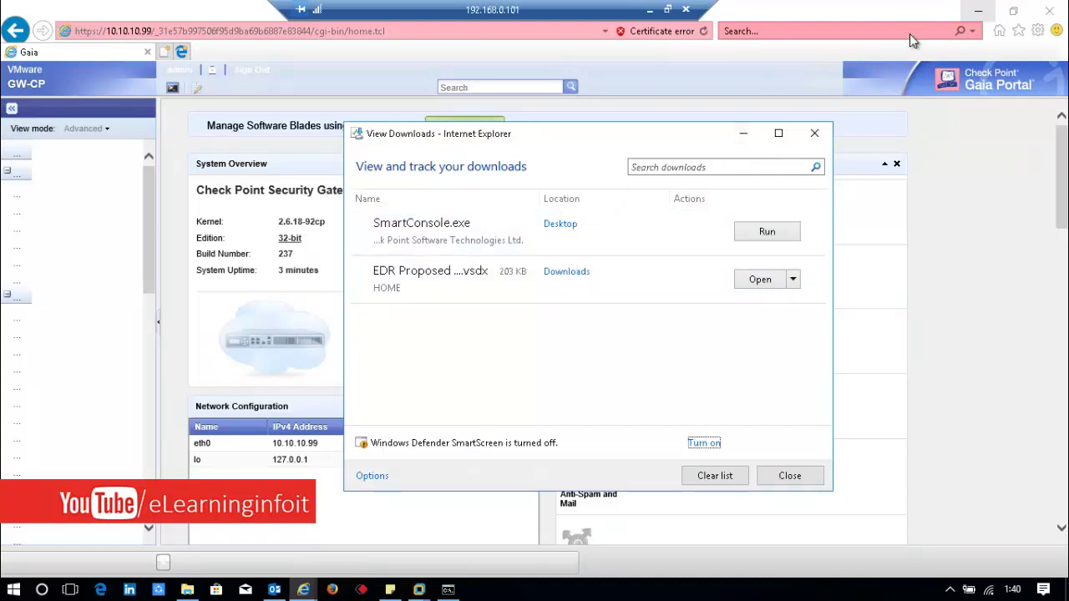
pyautogui.click(743, 133)
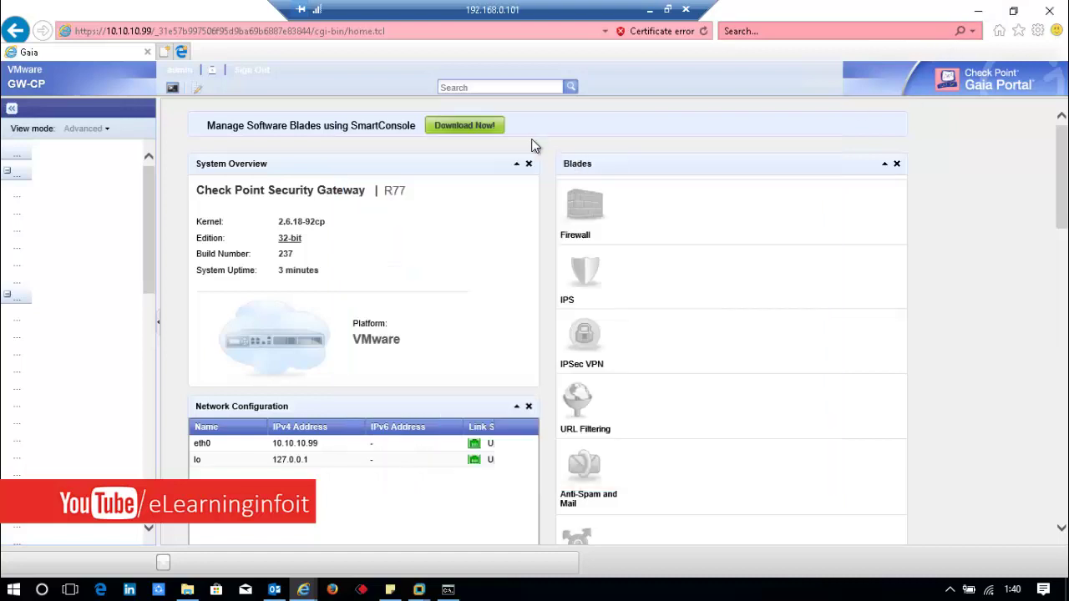
# Step: Refresh the desktop and expand the Check Point SmartConsole R77 group in the Start menu
pyautogui.click(975, 10)
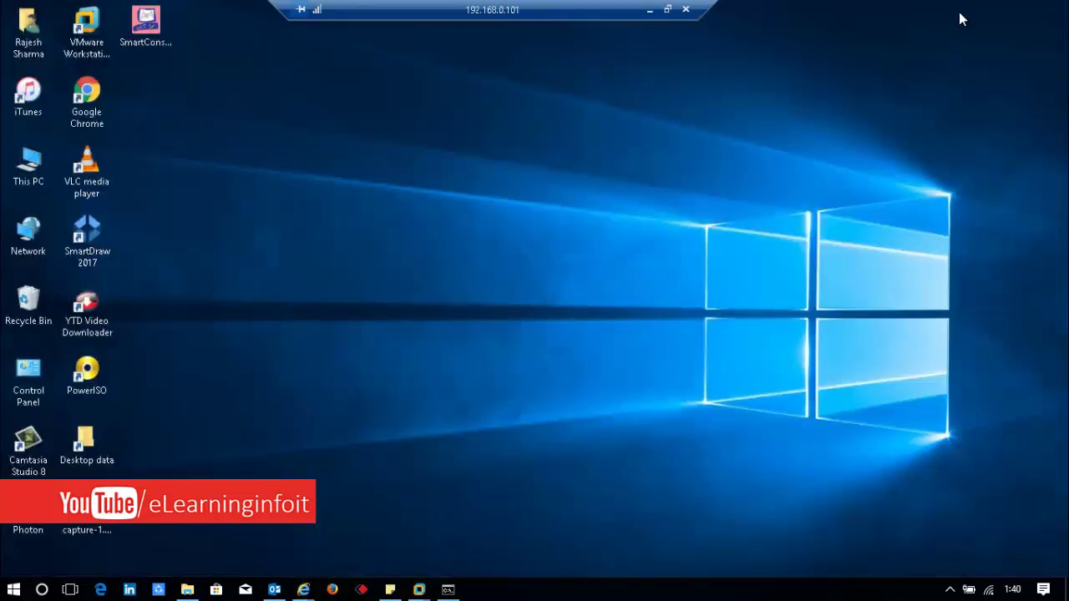
pyautogui.rightClick(281, 177)
pyautogui.click(310, 217)
pyautogui.click(42, 589)
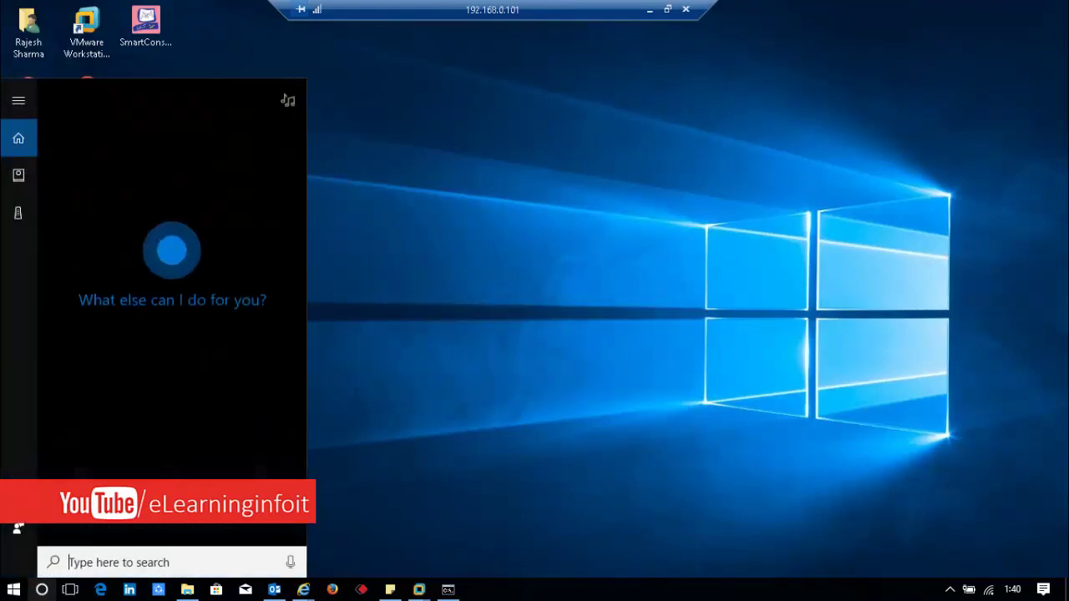
pyautogui.click(10, 592)
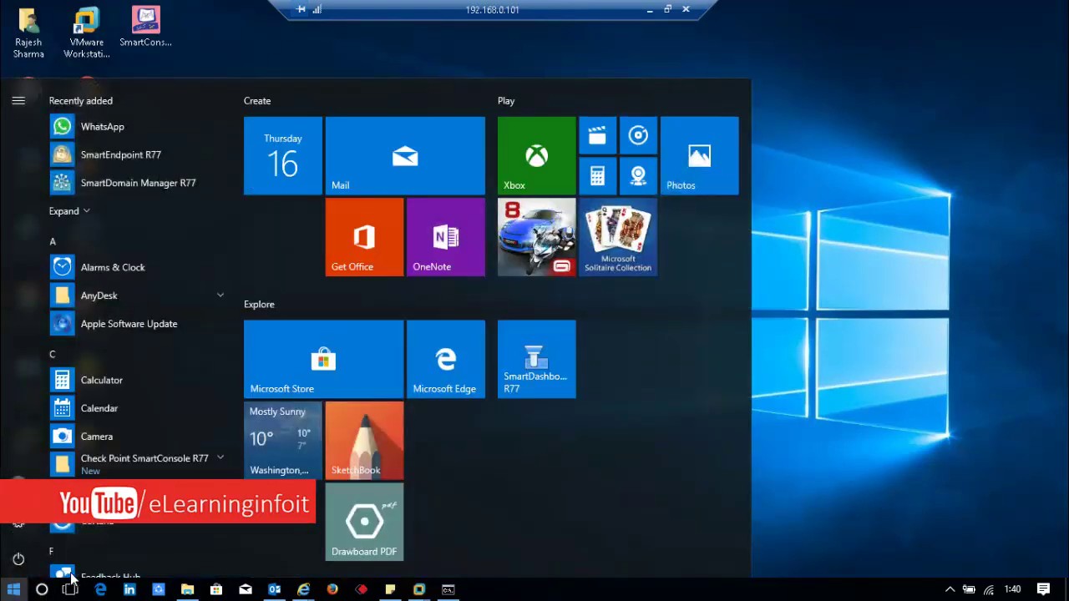
pyautogui.scroll(-5, 220, 440)
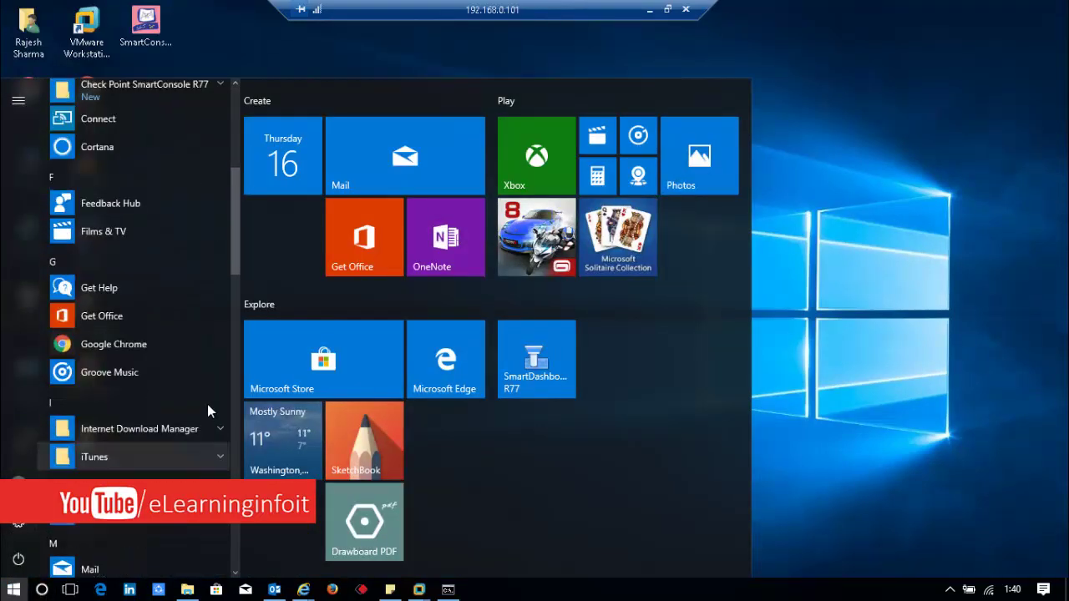
pyautogui.scroll(1, 207, 404)
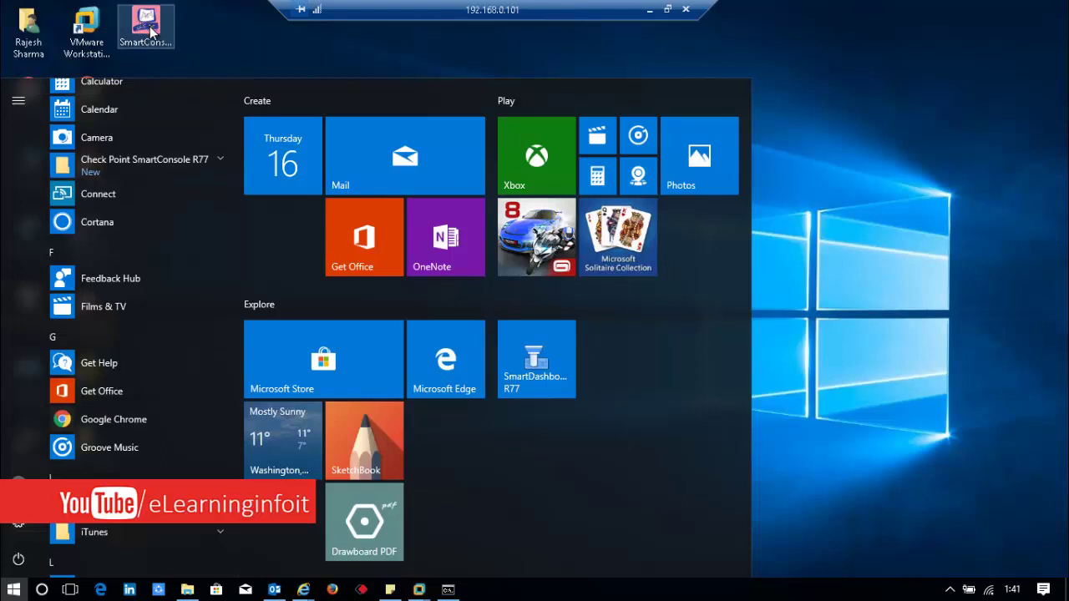
pyautogui.click(218, 161)
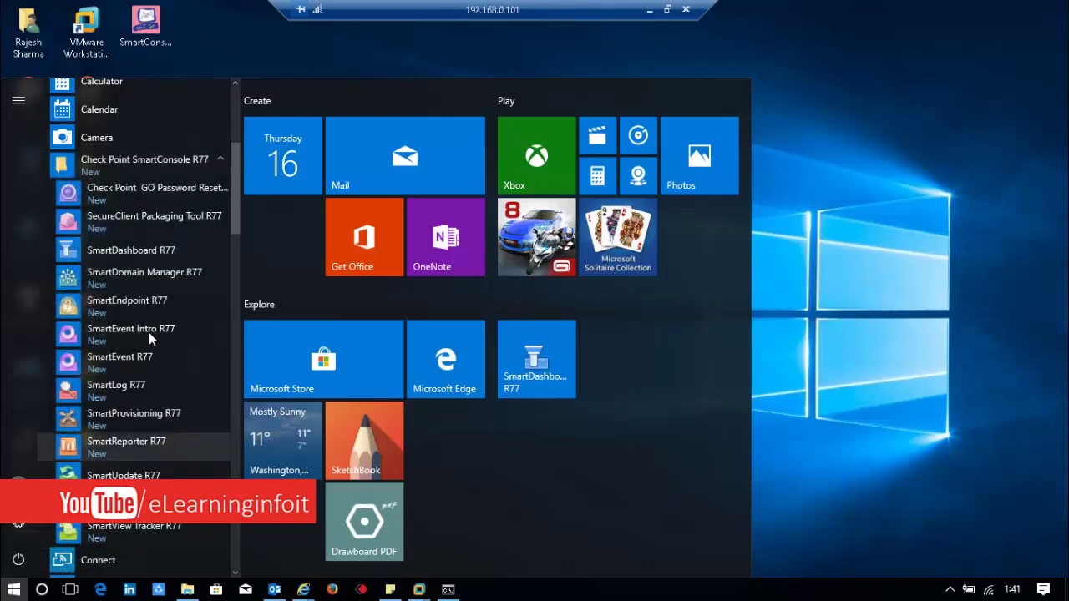
# Step: Launch SmartDashboard R77 and log in with the administrator password to server 10.10.10.99
pyautogui.click(153, 252)
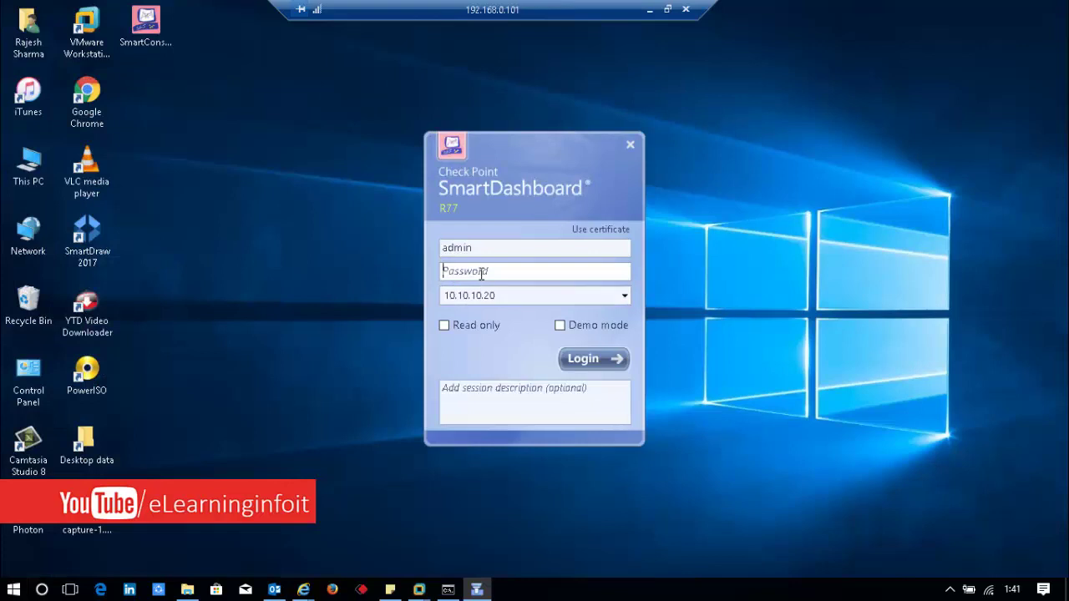
pyautogui.write('ad')
pyautogui.press('BackSpace')
pyautogui.press('BackSpace')
pyautogui.write('admin@1234')
pyautogui.click(623, 297)
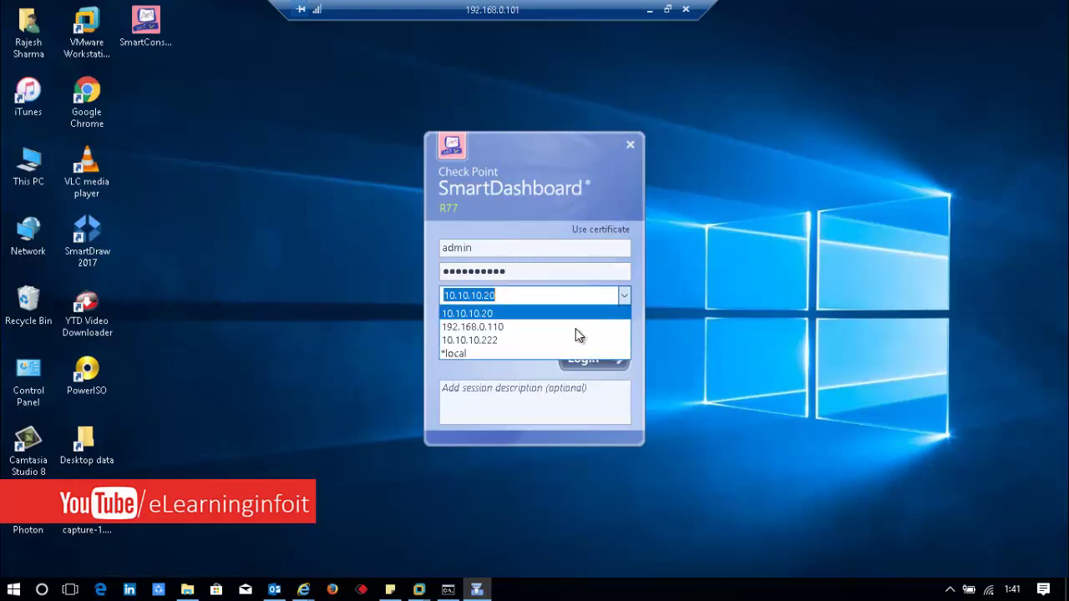
pyautogui.click(533, 291)
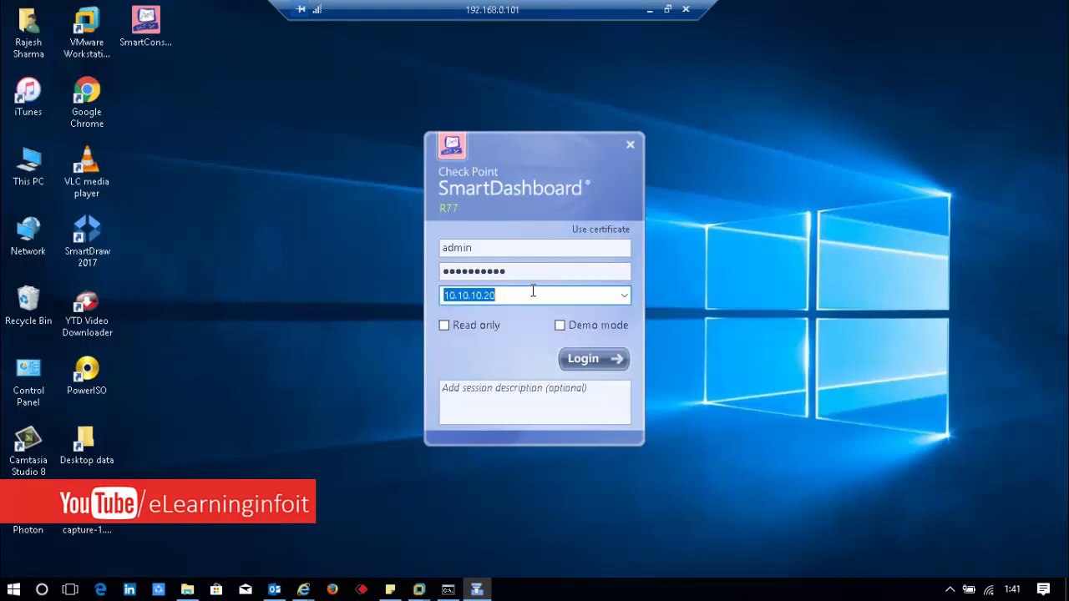
pyautogui.click(532, 291)
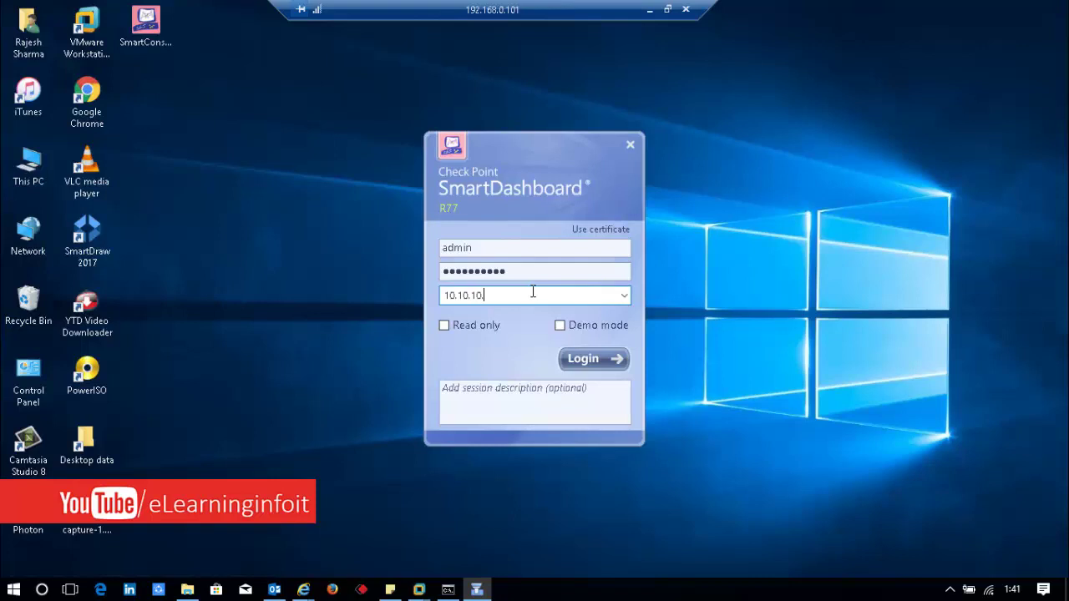
pyautogui.write('99')
pyautogui.press('Return')
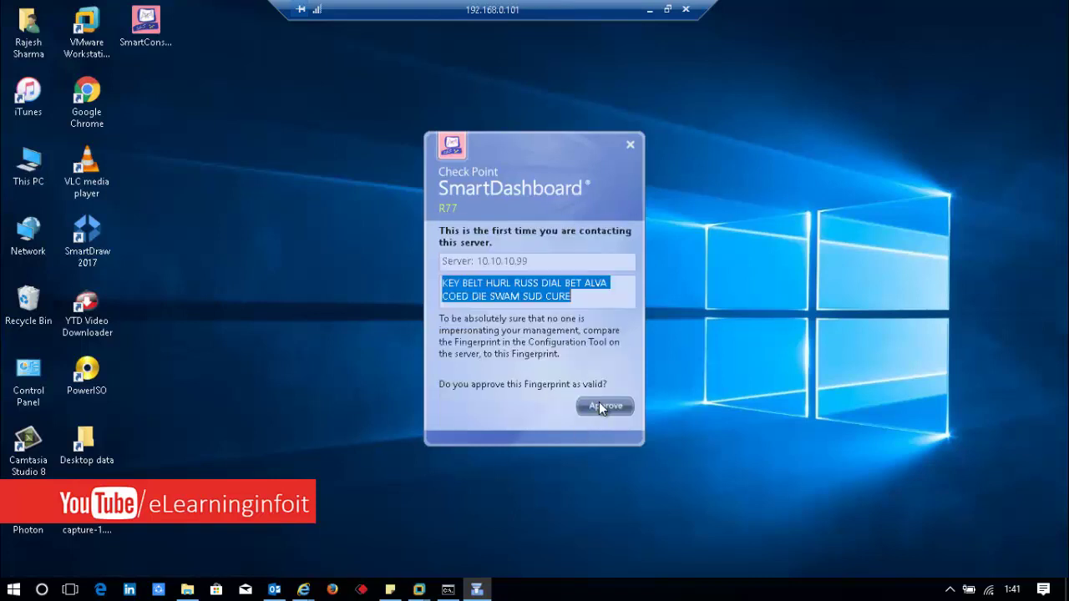
# Step: Approve the 10.10.10.99 management server's fingerprint so SmartDashboard starts connecting
pyautogui.click(599, 405)
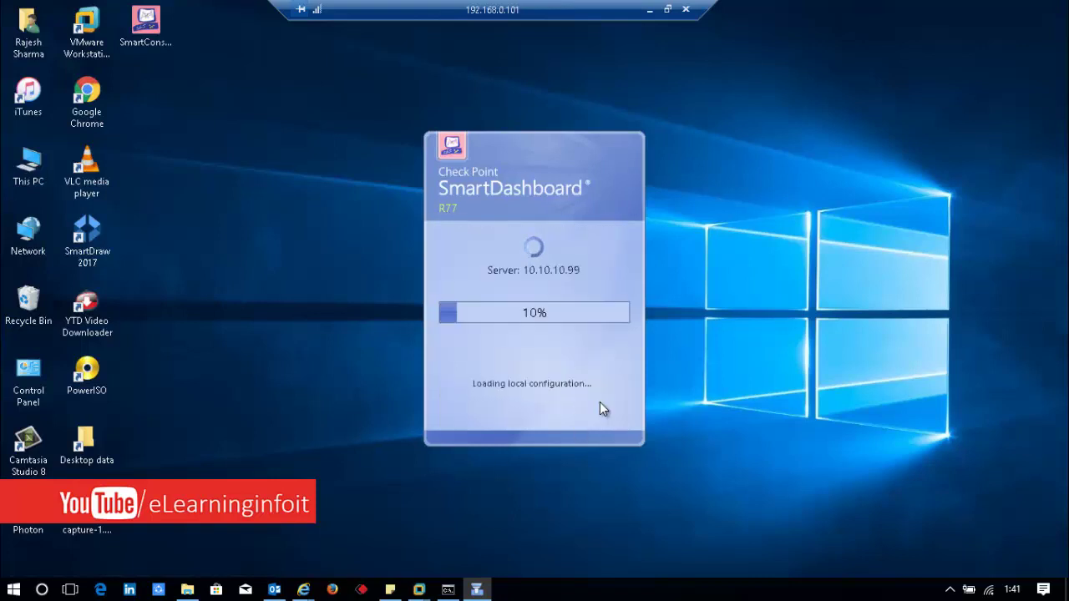